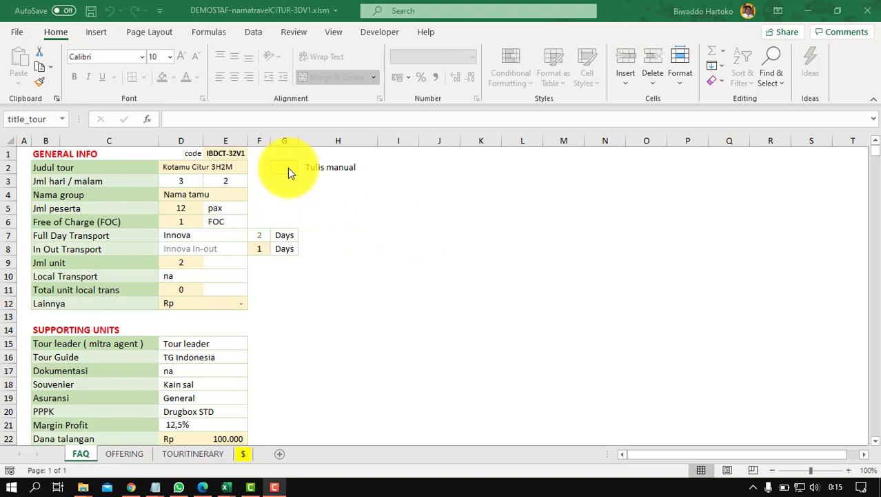
# Step: Look through the OFFERING, TOURITINERARY and $ sheets, then return to the FAQ form
pyautogui.click(287, 167)
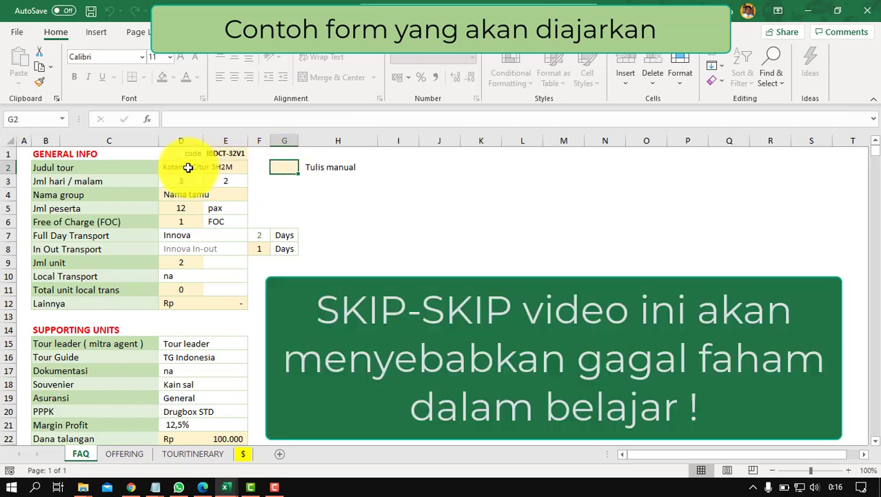
pyautogui.click(125, 453)
pyautogui.click(192, 453)
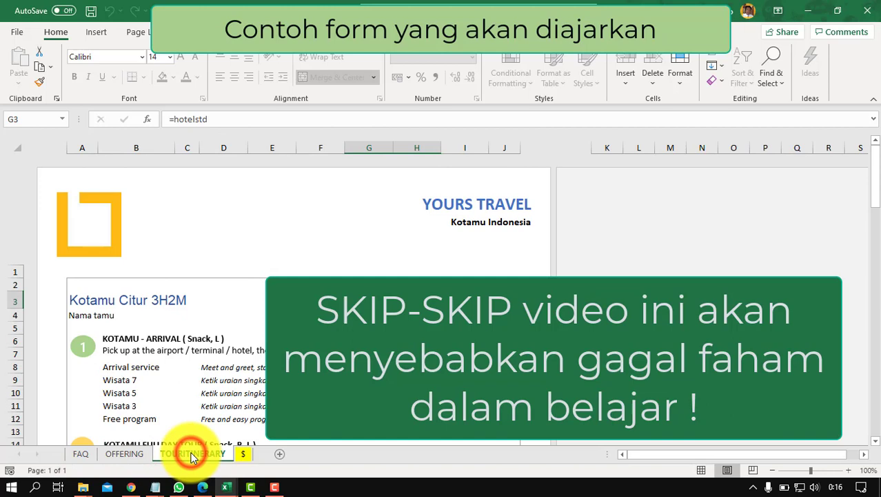
pyautogui.click(244, 453)
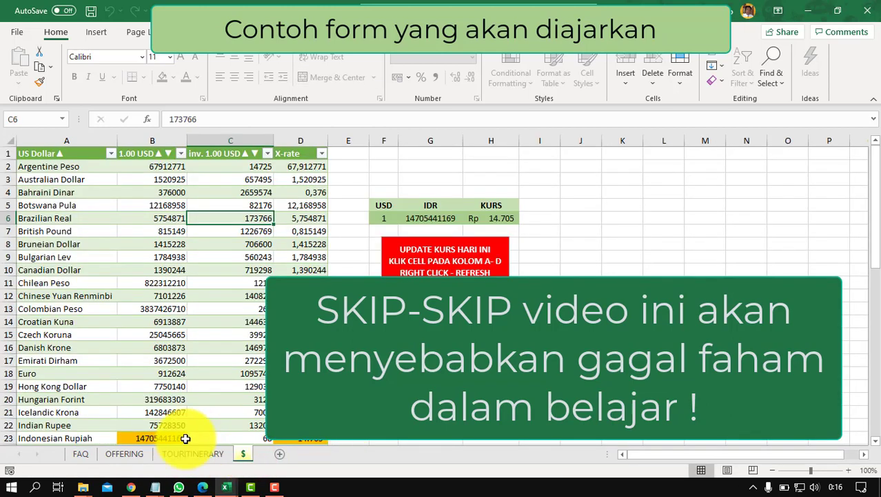
pyautogui.click(81, 453)
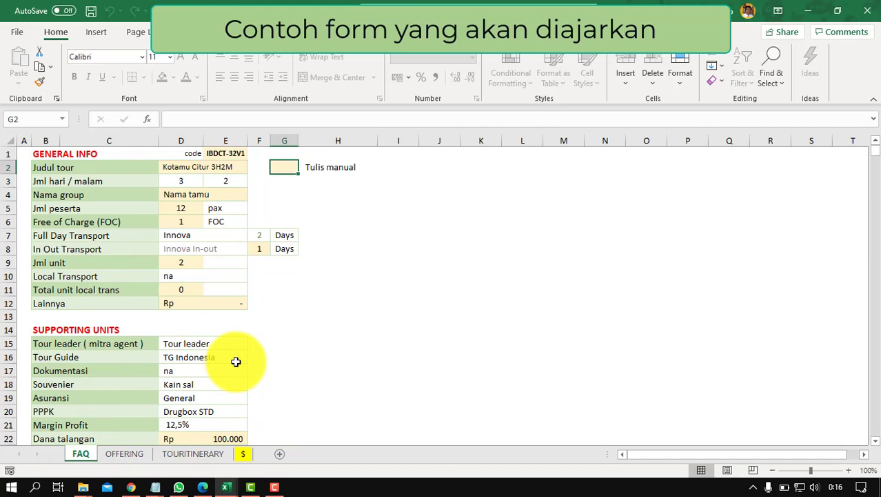
# Step: Enter the customer's name in D4, 4 participants in D5 and 0 FOC in D6
pyautogui.click(182, 193)
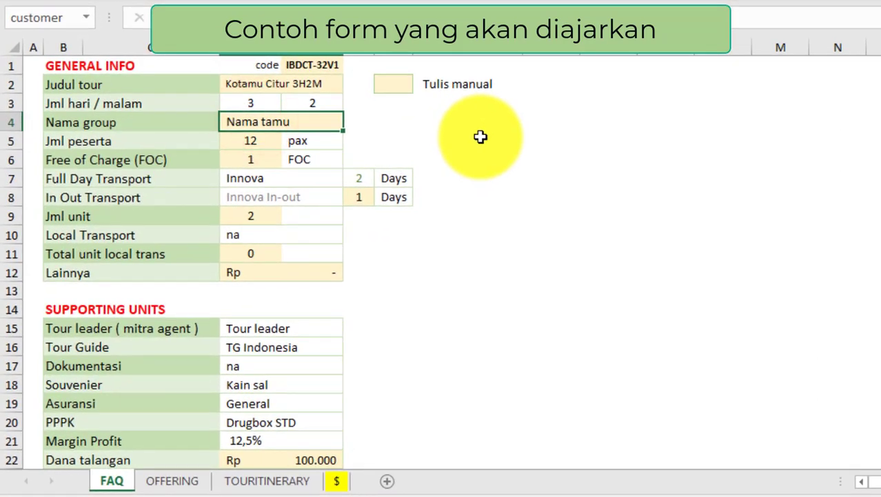
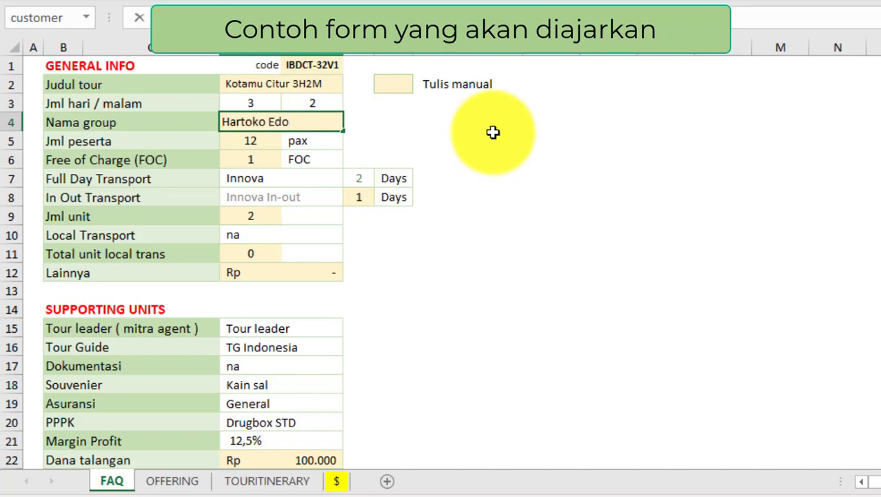
pyautogui.click(255, 142)
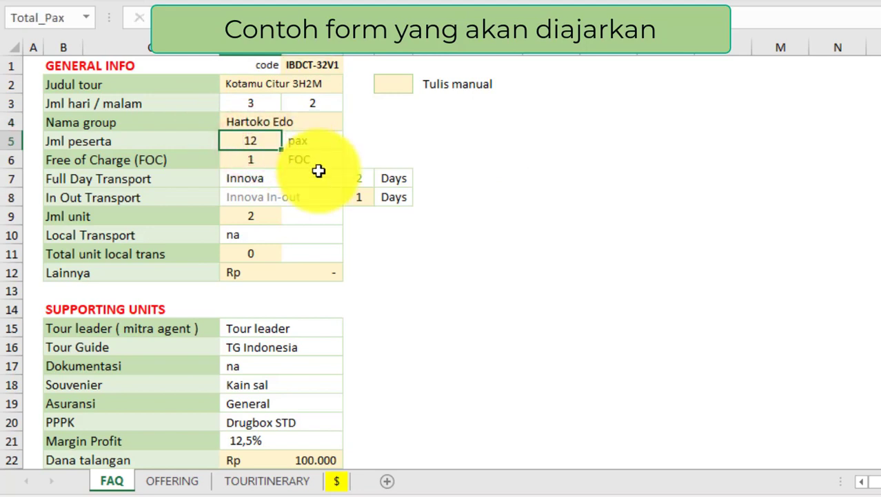
pyautogui.write('4')
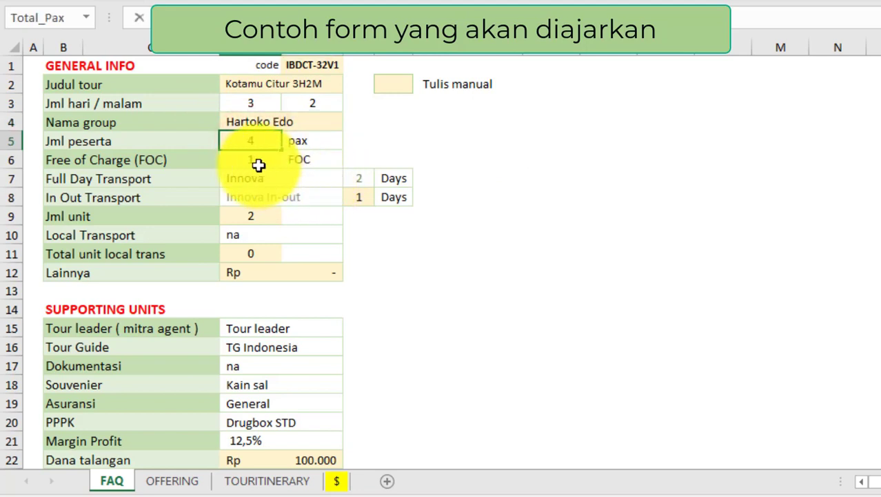
pyautogui.click(252, 160)
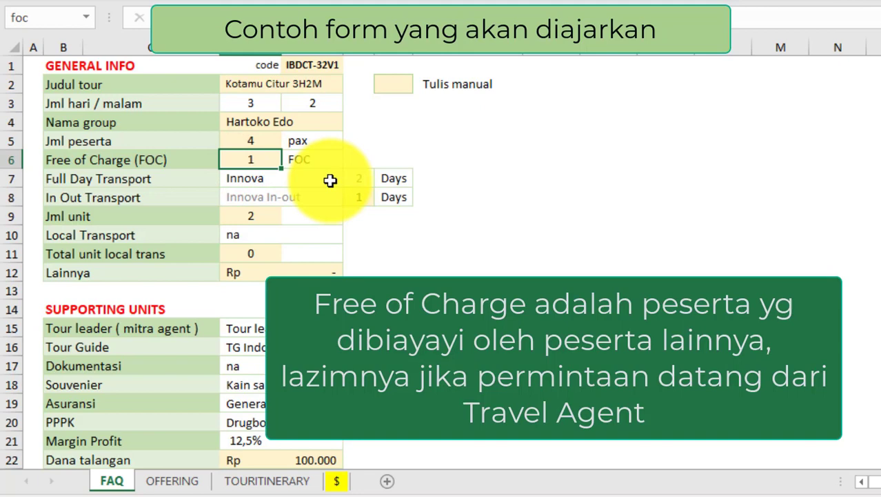
pyautogui.write('0')
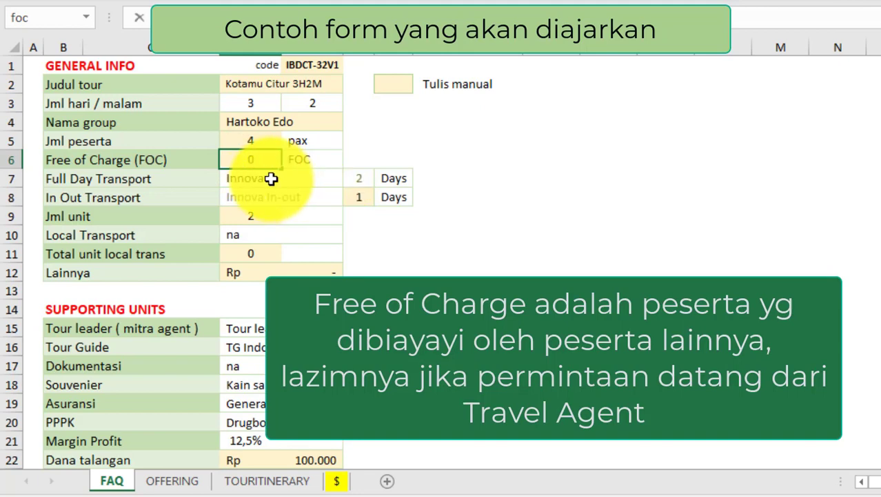
pyautogui.click(258, 178)
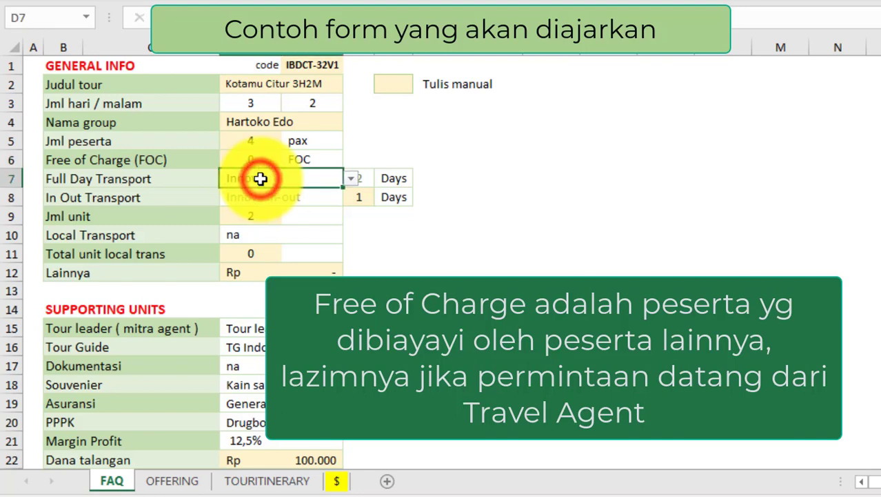
# Step: Choose Avanza as the Full Day Transport vehicle and set In Out Transport to 0 days
pyautogui.click(350, 180)
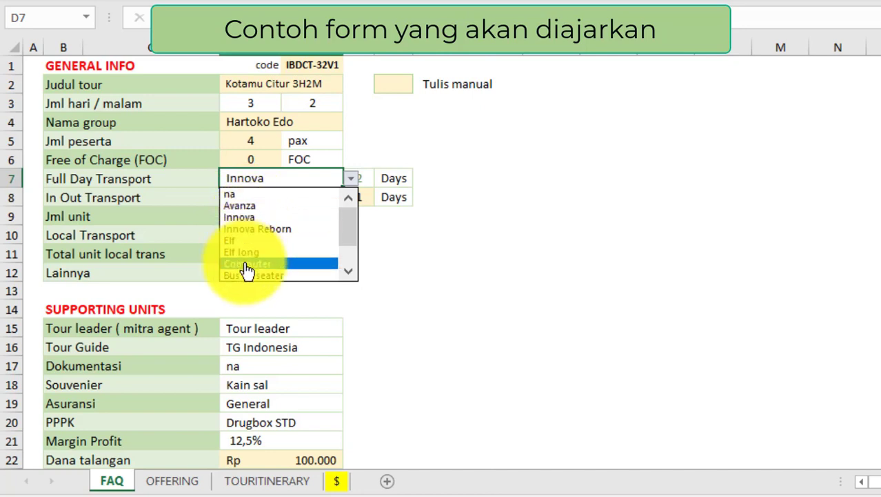
pyautogui.click(243, 207)
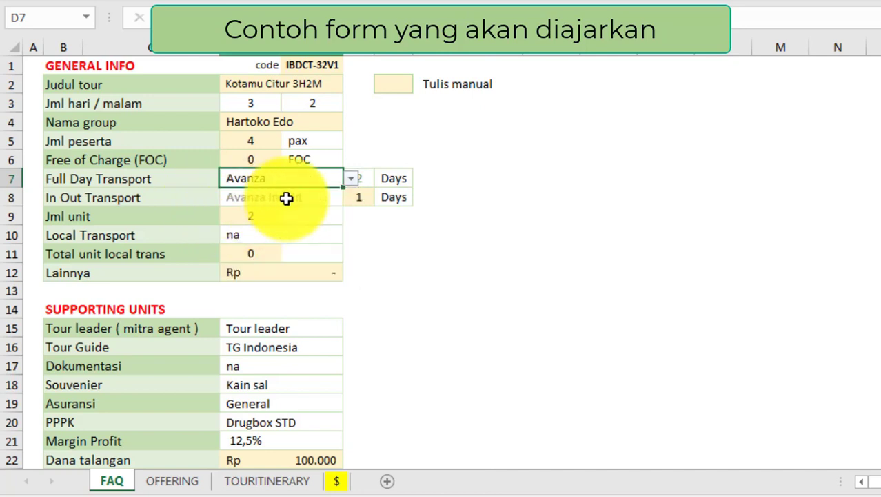
pyautogui.click(278, 84)
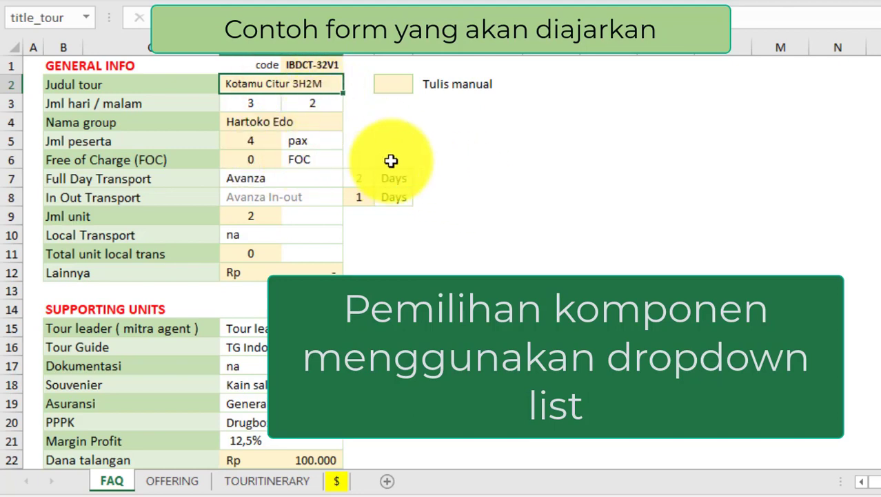
pyautogui.click(360, 198)
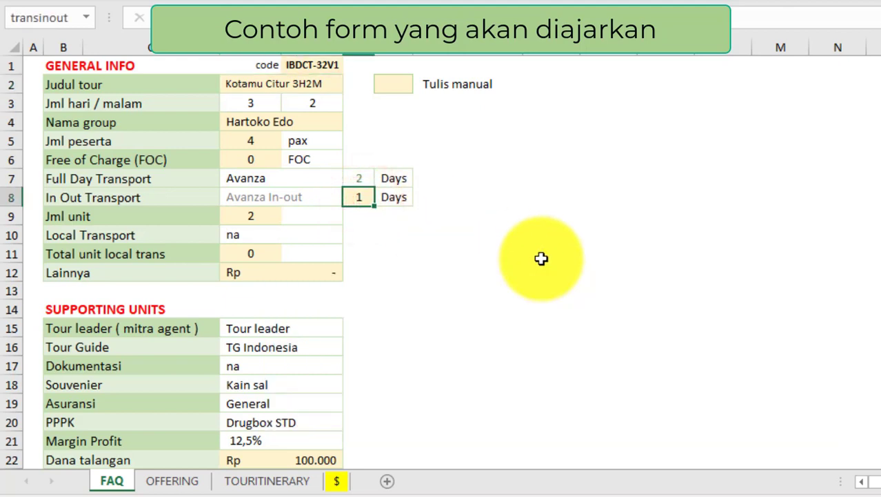
pyautogui.write('0')
pyautogui.click(256, 216)
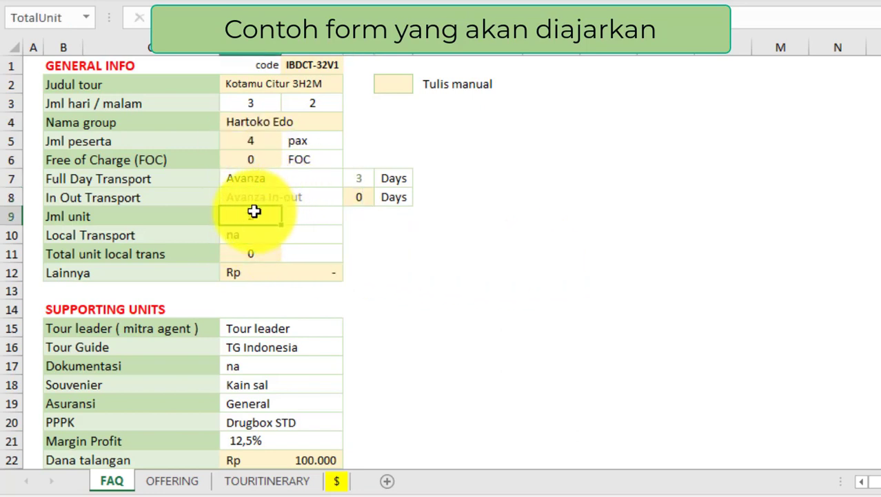
pyautogui.click(419, 222)
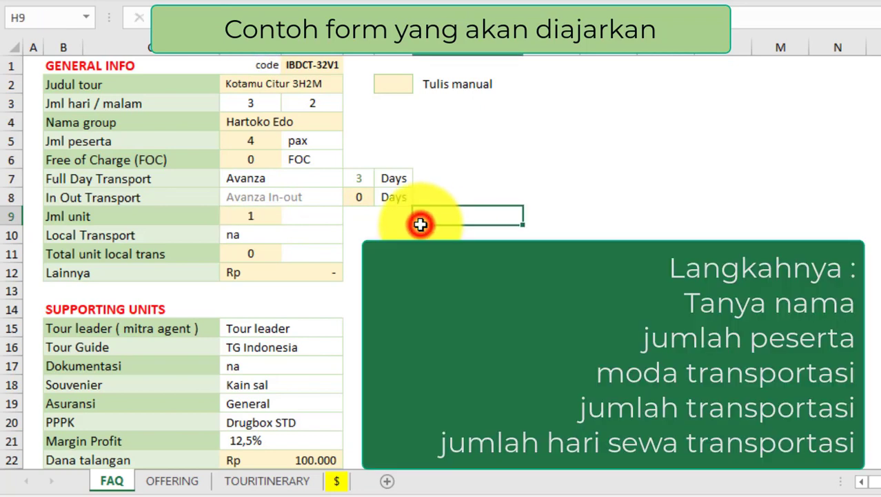
pyautogui.click(262, 123)
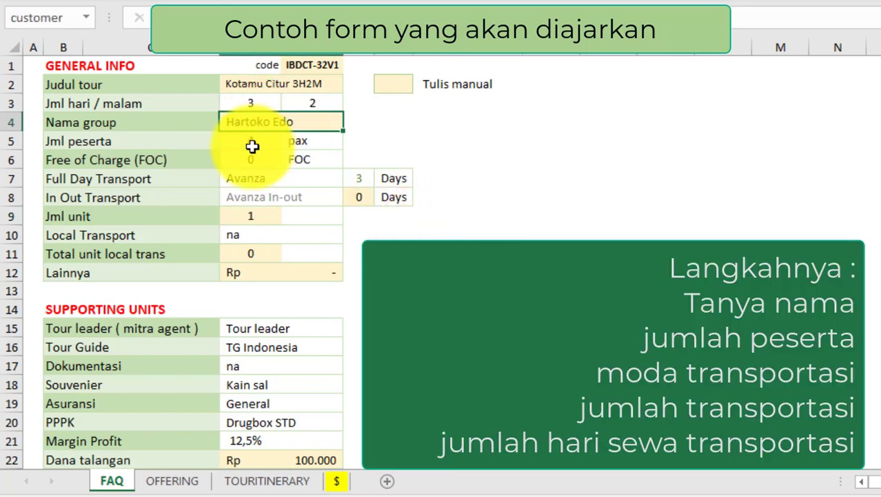
pyautogui.click(249, 141)
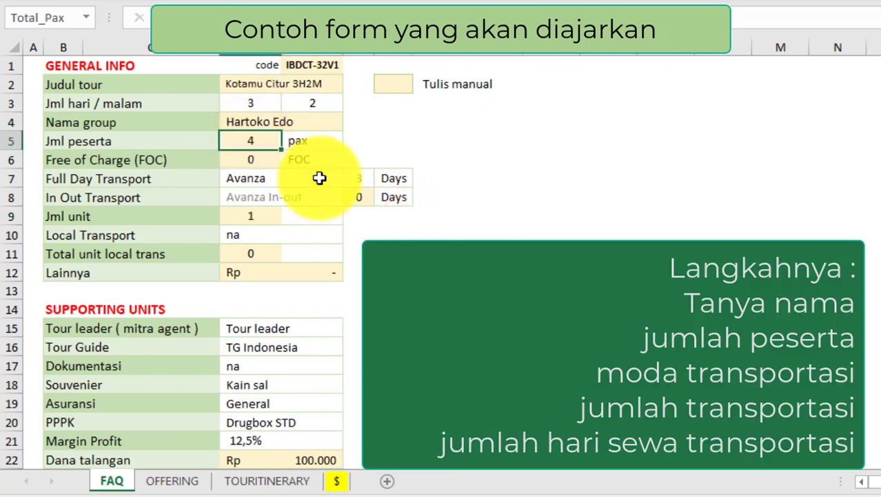
pyautogui.click(287, 178)
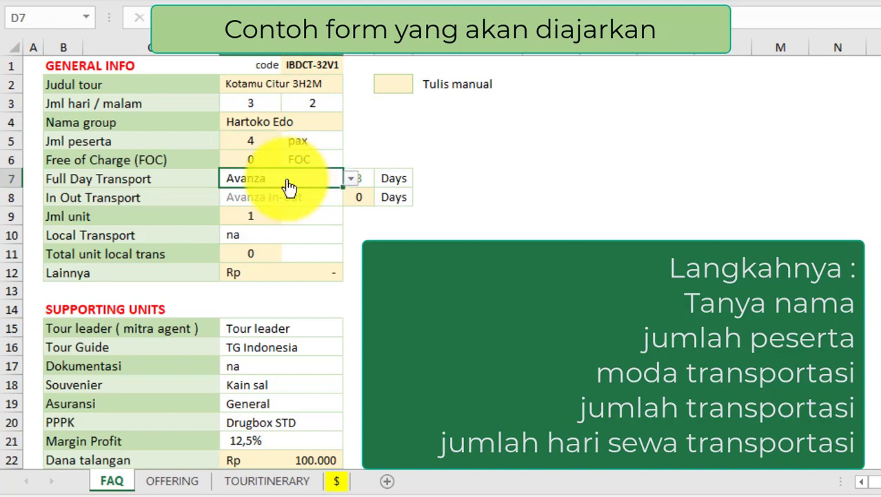
pyautogui.click(249, 141)
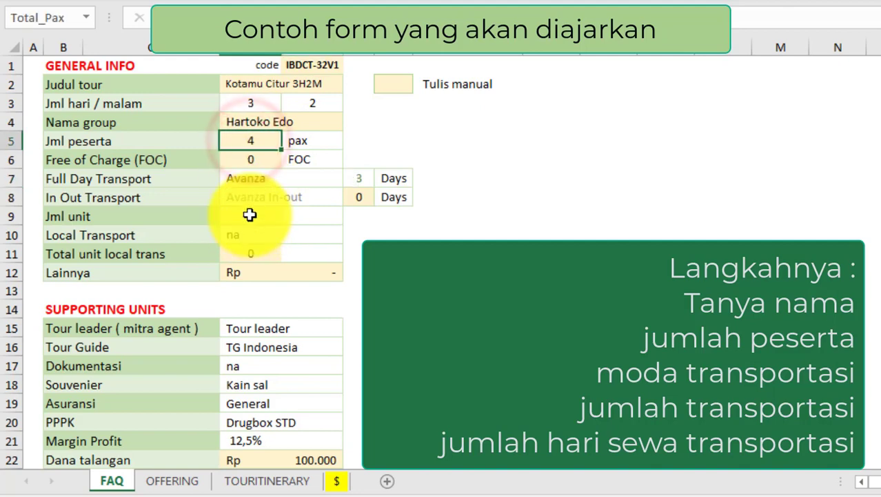
pyautogui.click(250, 215)
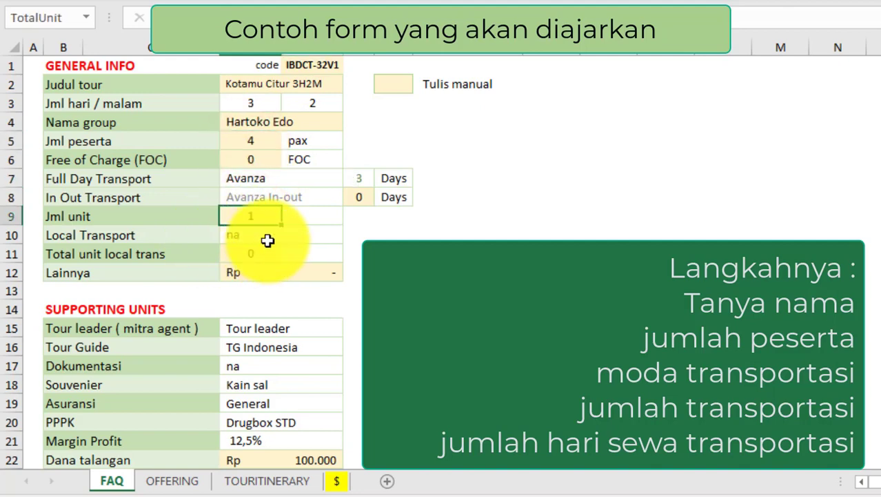
pyautogui.click(268, 235)
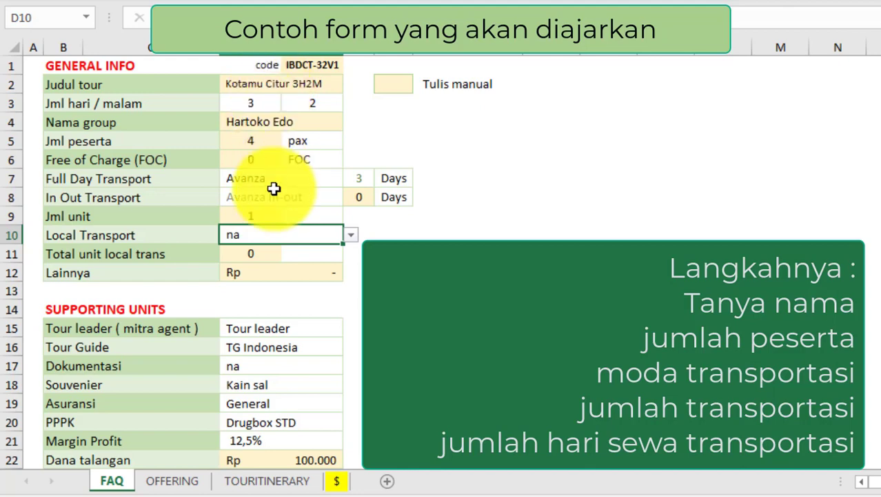
pyautogui.click(351, 235)
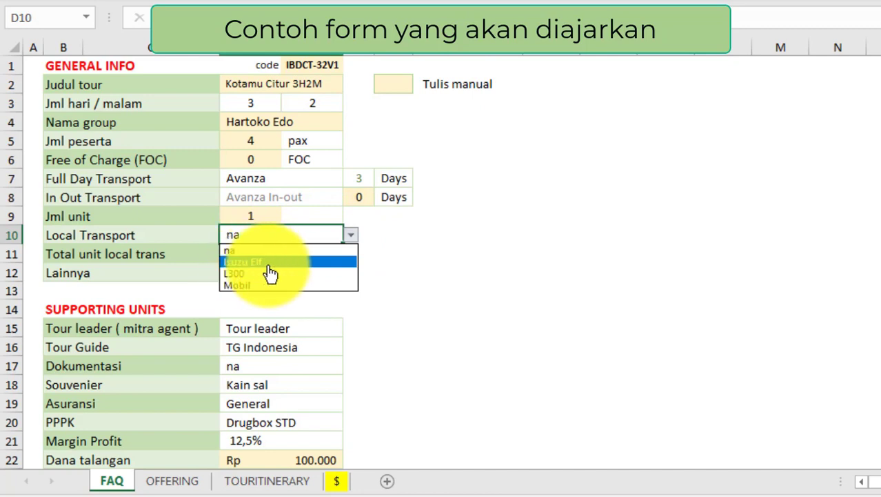
pyautogui.click(252, 237)
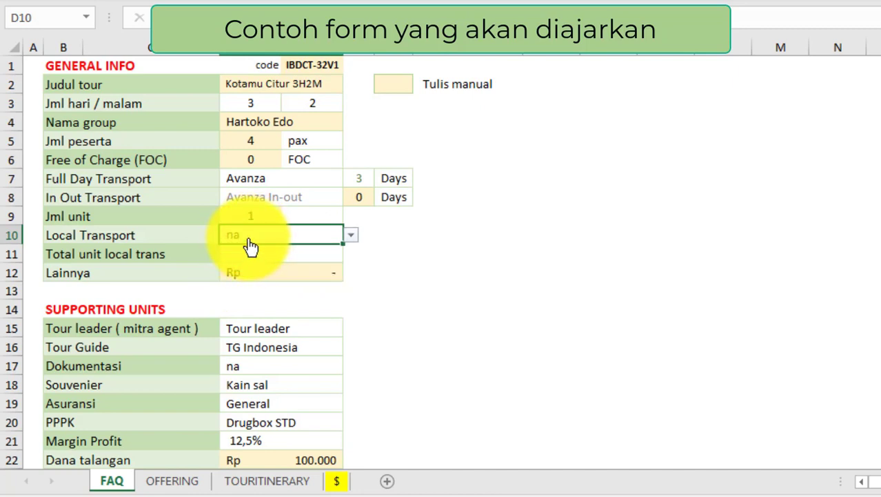
pyautogui.click(93, 258)
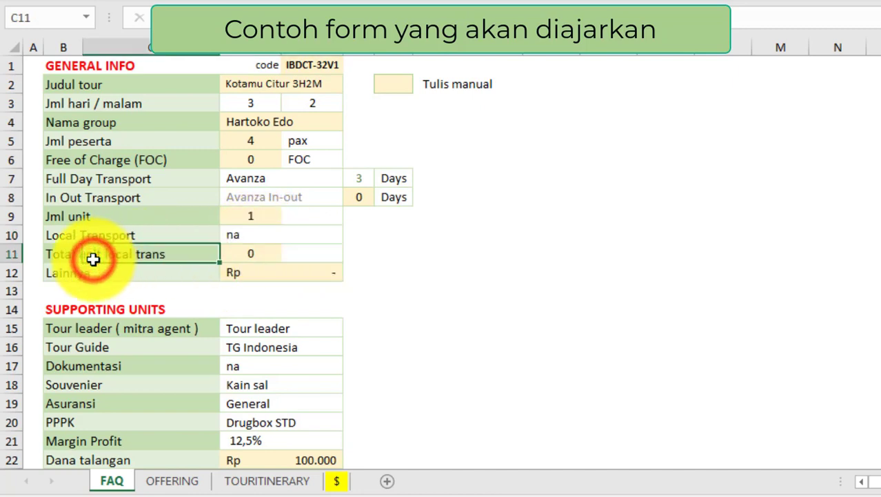
pyautogui.click(56, 254)
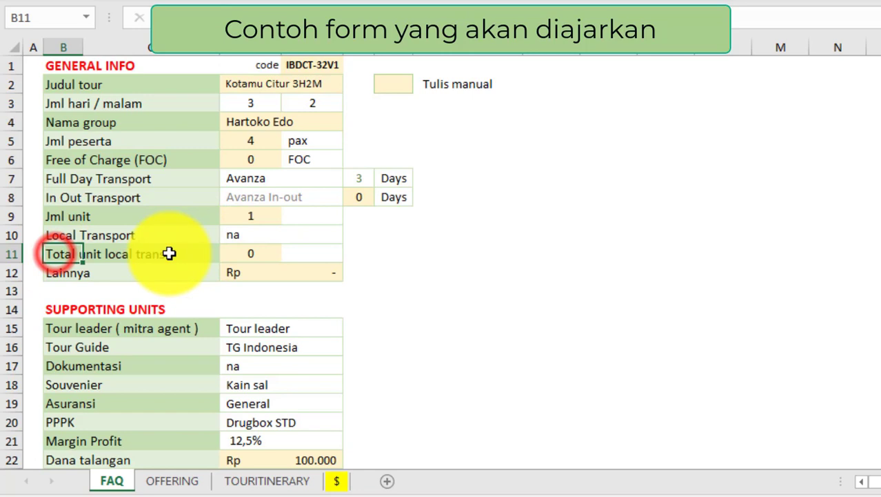
pyautogui.click(243, 250)
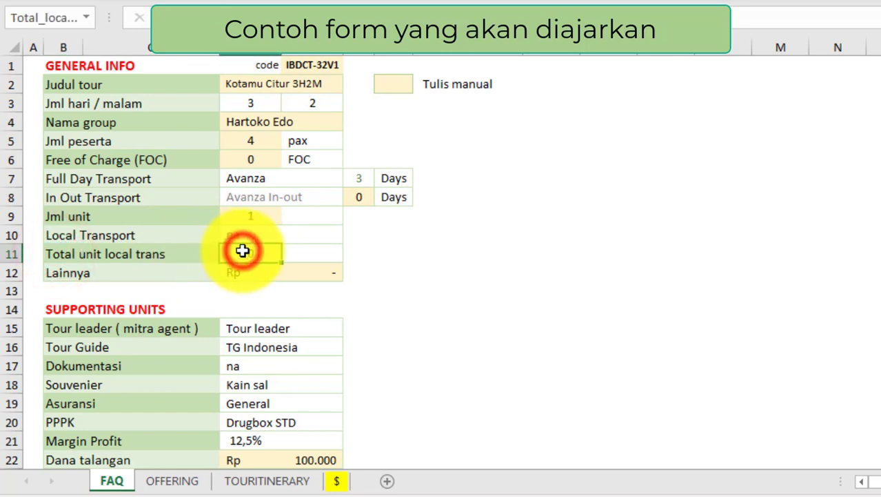
pyautogui.click(278, 272)
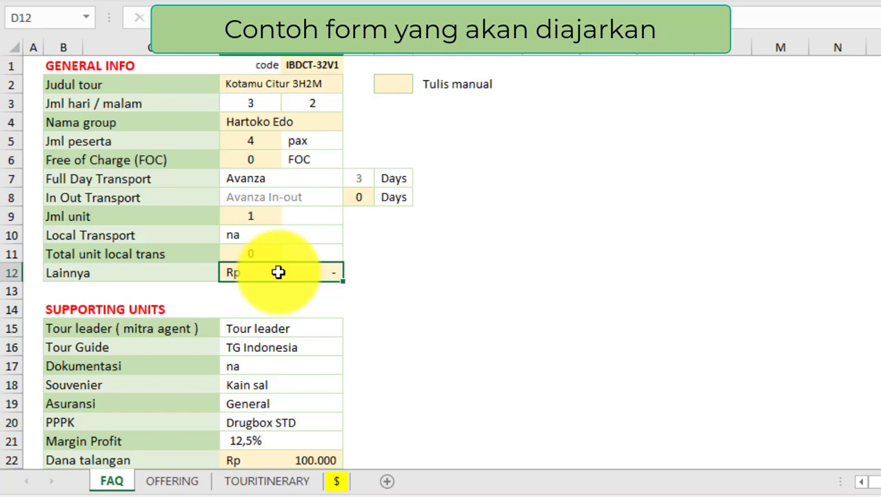
pyautogui.click(79, 272)
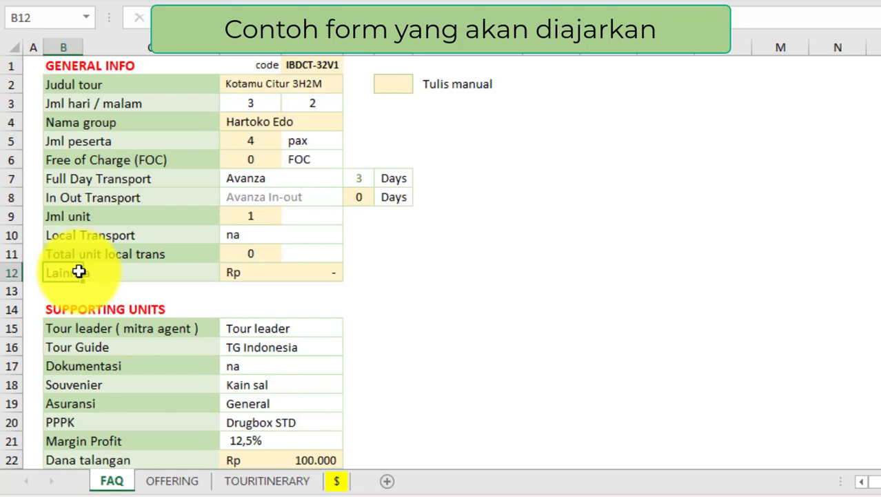
pyautogui.click(288, 274)
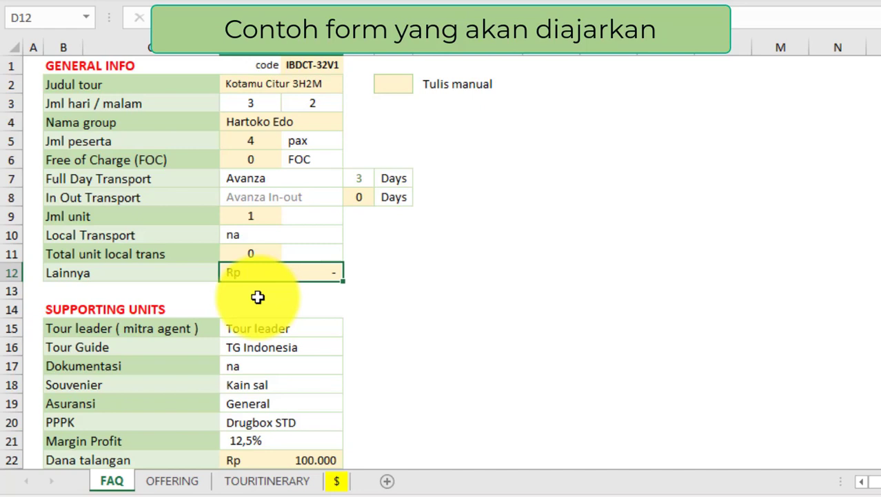
pyautogui.click(61, 313)
# Step: Set Tour leader to na, keep TG Indonesia as guide, and set Dokumentasi to Self shoot
pyautogui.scroll(-1, 62, 312)
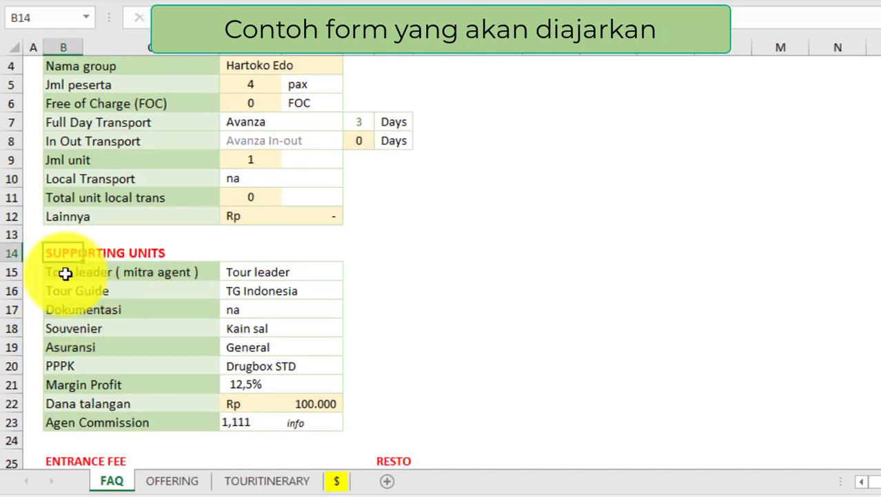
pyautogui.click(260, 273)
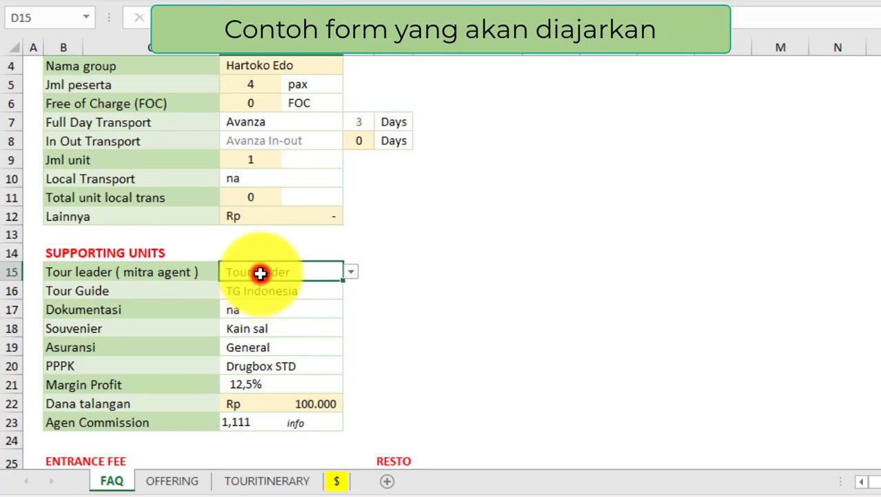
pyautogui.click(353, 273)
pyautogui.click(250, 287)
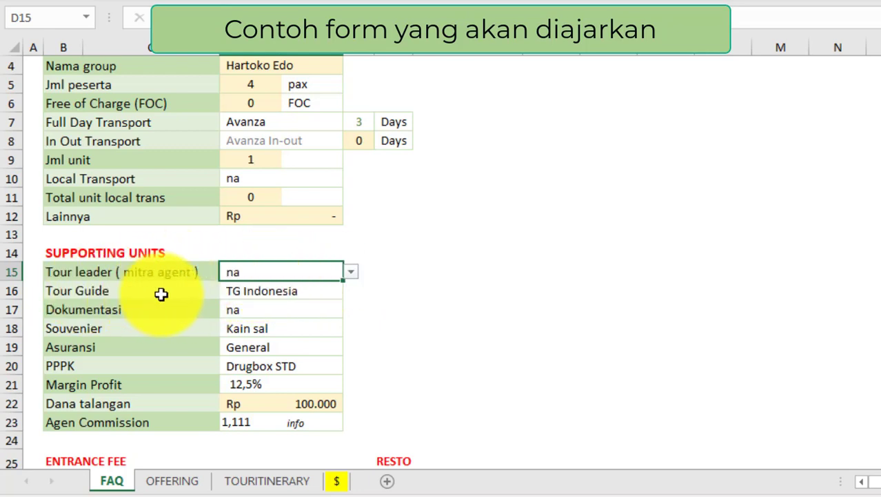
pyautogui.click(252, 290)
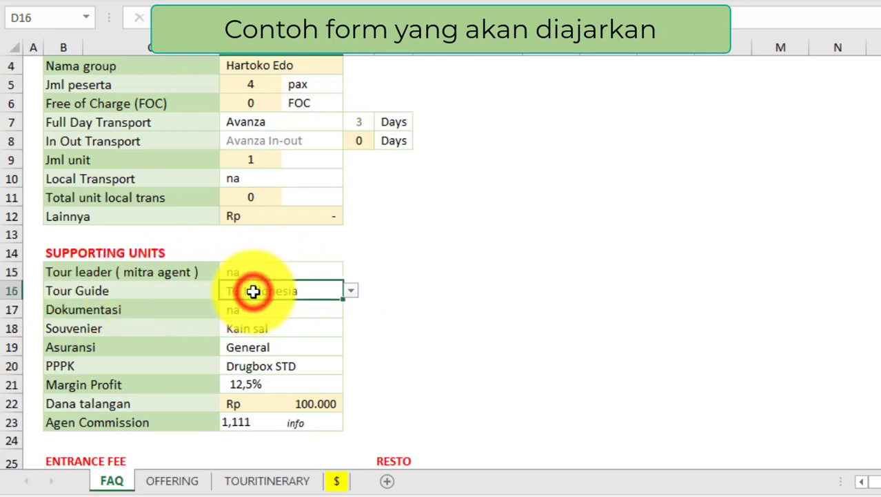
pyautogui.click(352, 292)
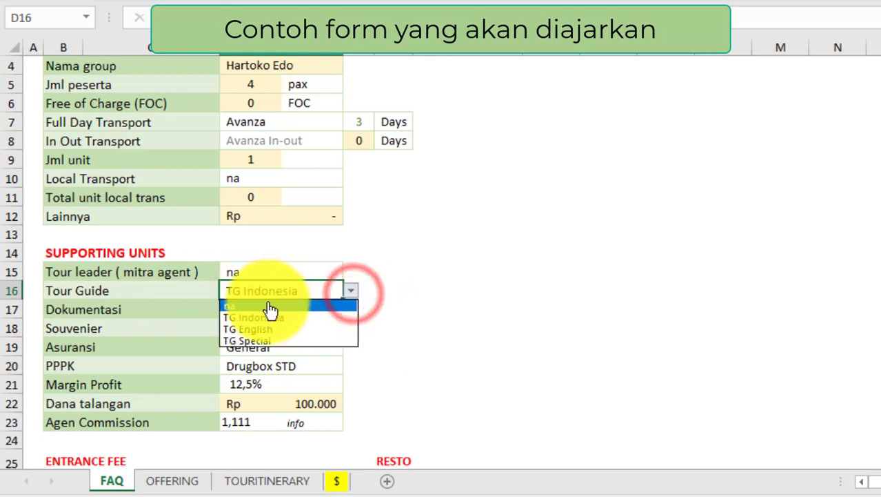
pyautogui.click(255, 317)
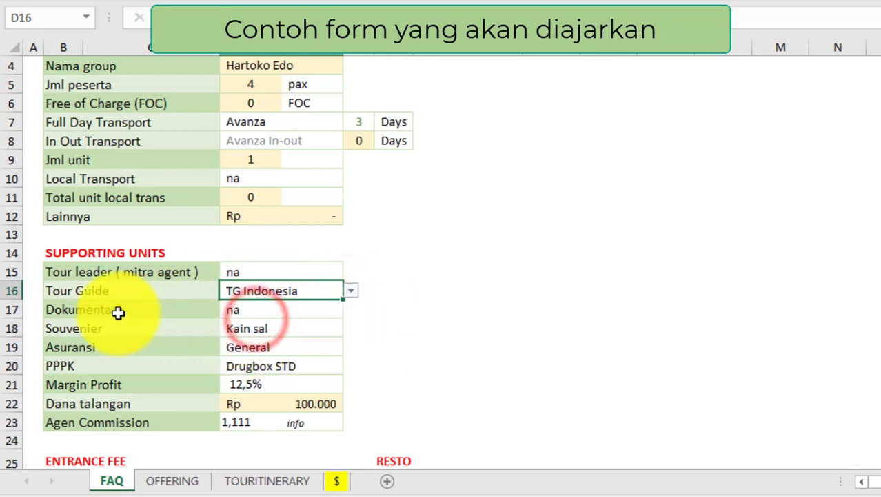
pyautogui.click(247, 311)
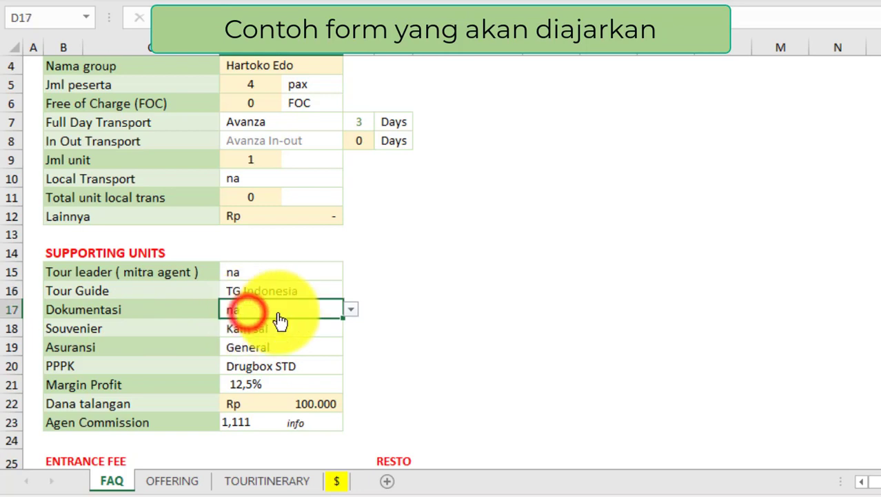
pyautogui.click(352, 309)
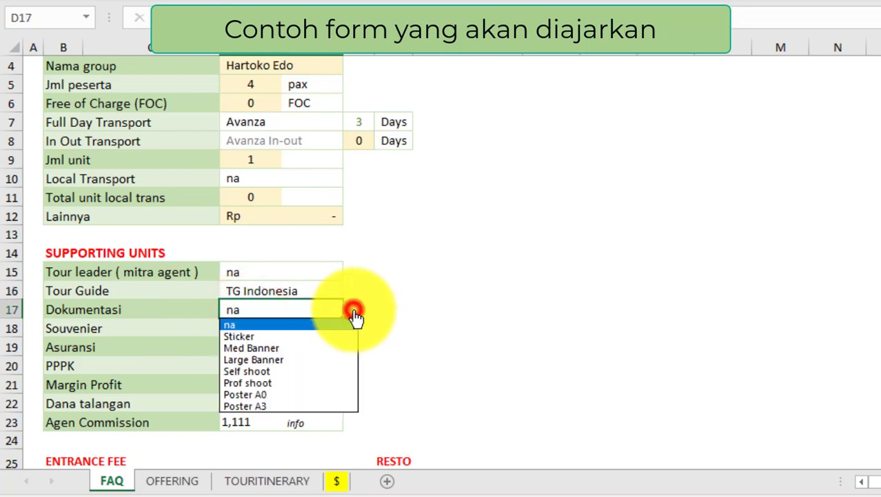
pyautogui.click(249, 376)
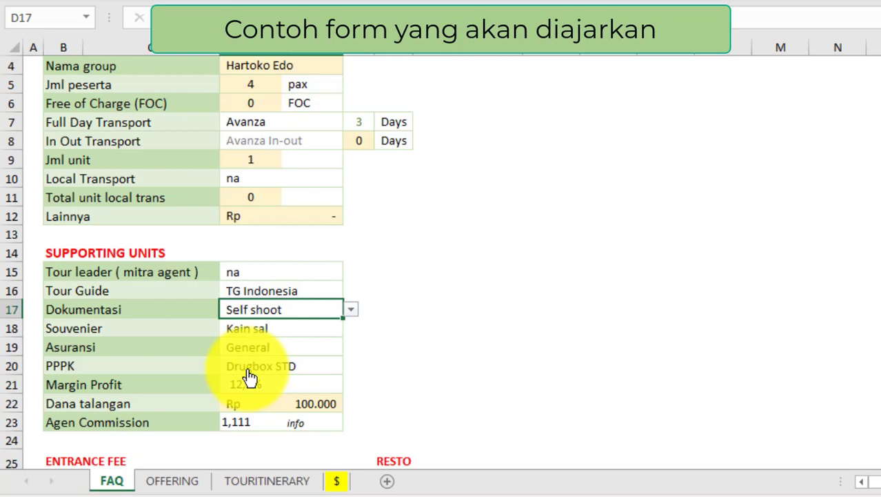
# Step: Set Souvenier to Udeng, keeping General insurance and Drugbox STD first-aid kit
pyautogui.click(256, 329)
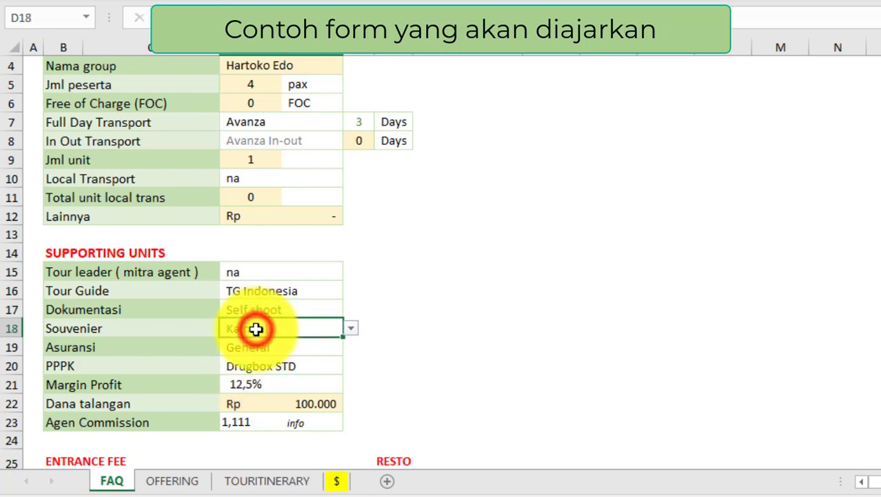
pyautogui.click(353, 329)
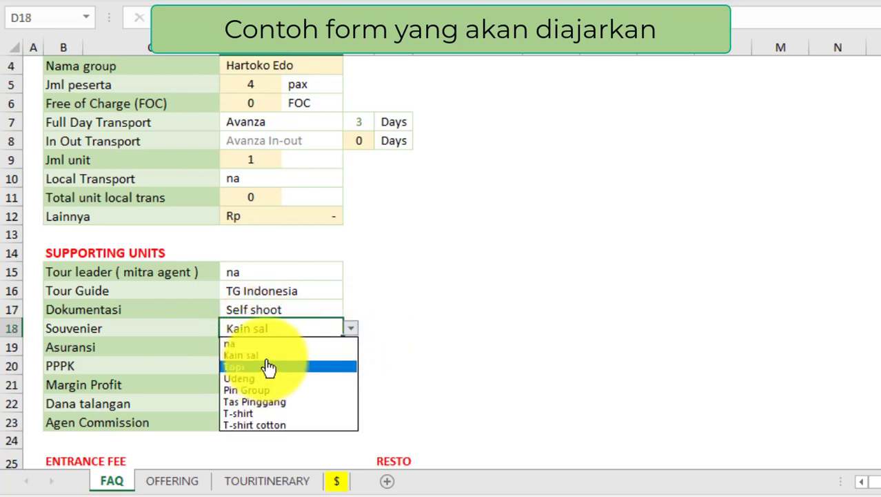
pyautogui.click(246, 378)
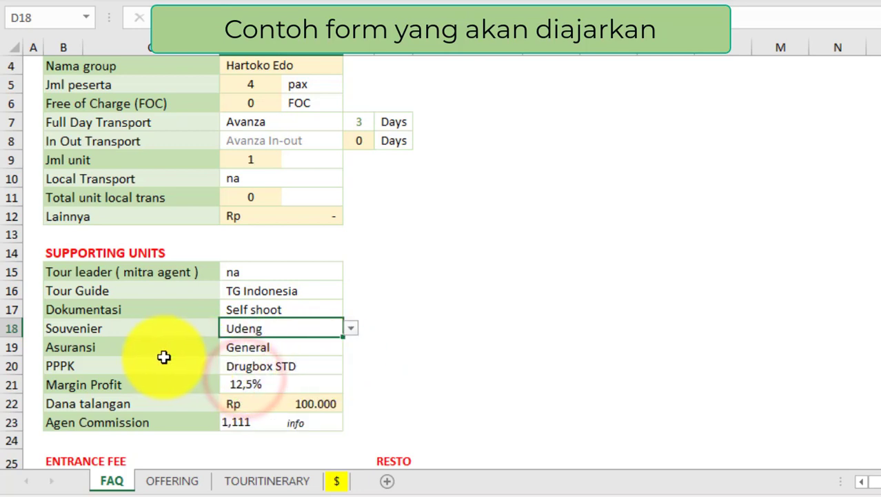
pyautogui.click(261, 354)
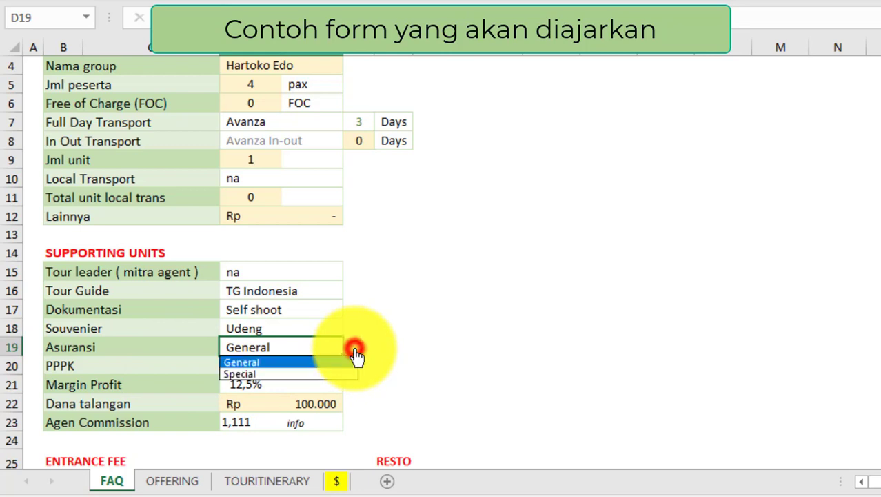
pyautogui.click(296, 352)
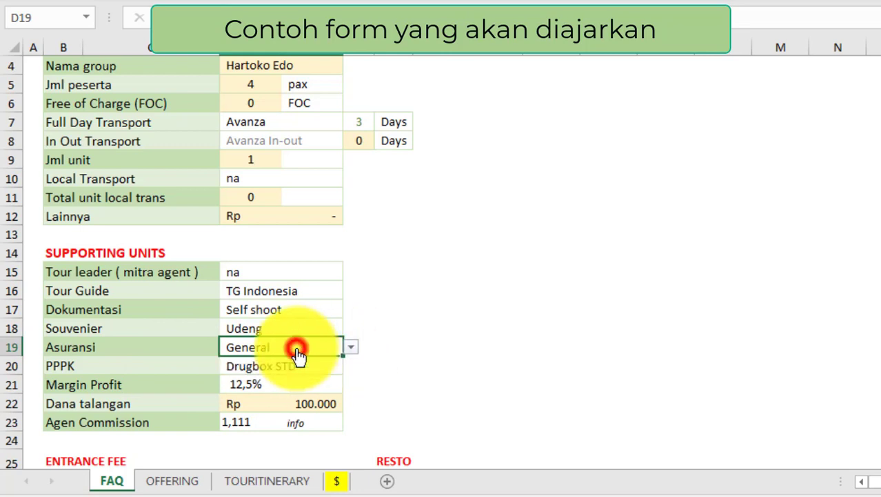
pyautogui.click(276, 370)
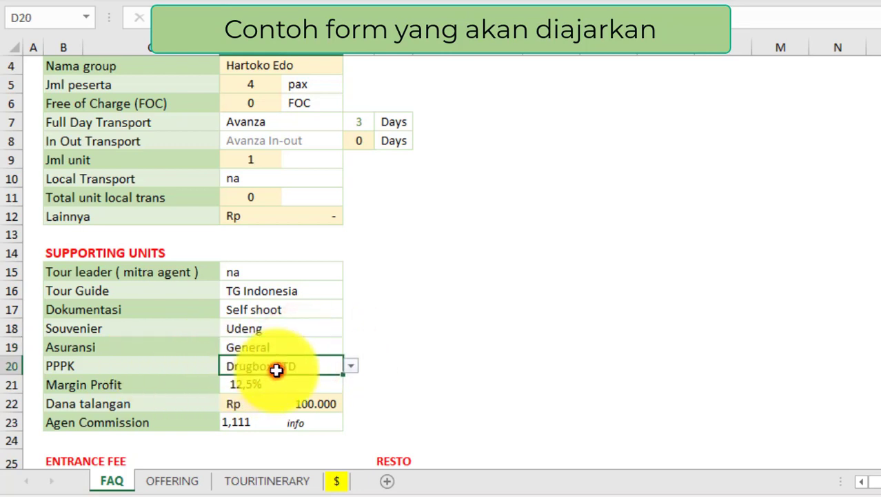
pyautogui.click(351, 366)
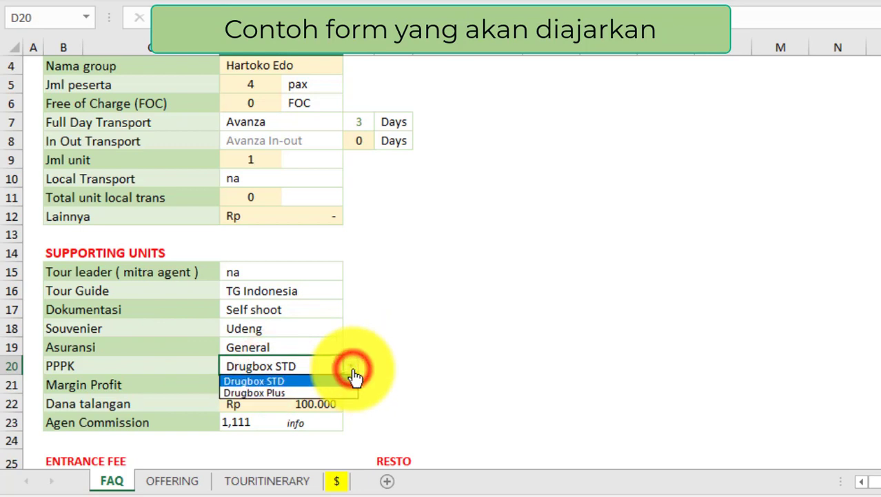
pyautogui.click(255, 383)
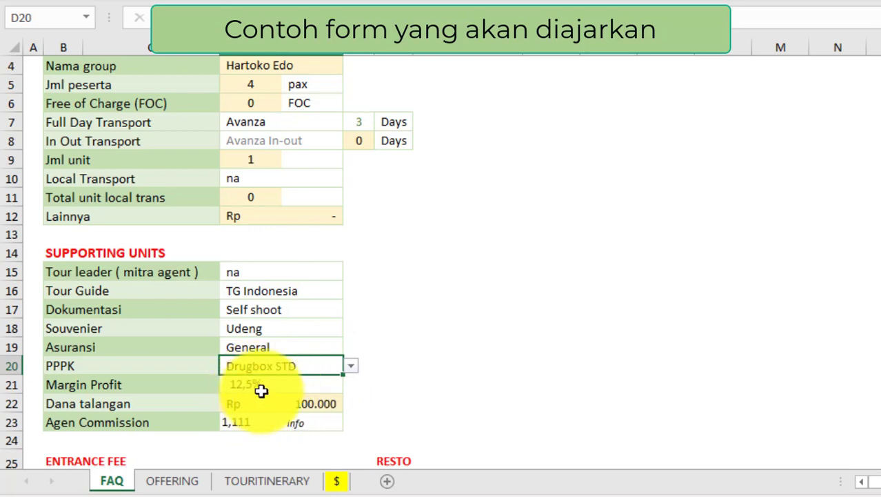
# Step: Set Margin Profit to 15,0% and select the Dana talangan amount cell
pyautogui.click(258, 388)
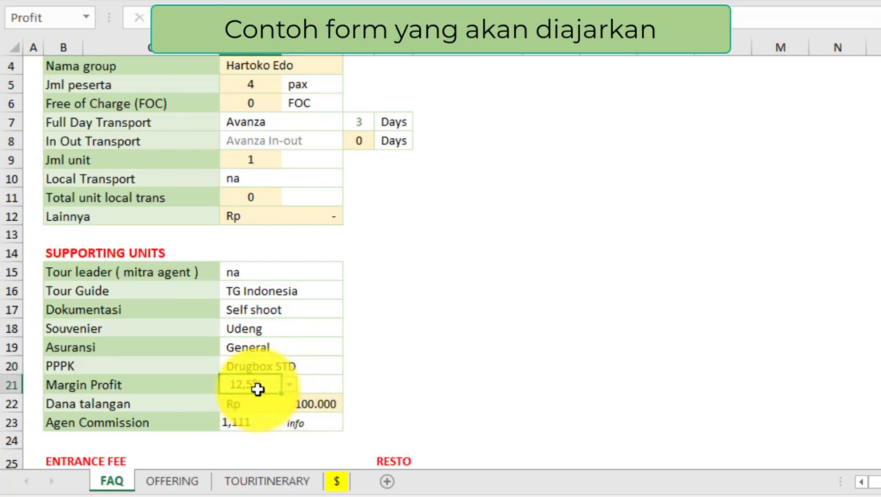
pyautogui.click(288, 388)
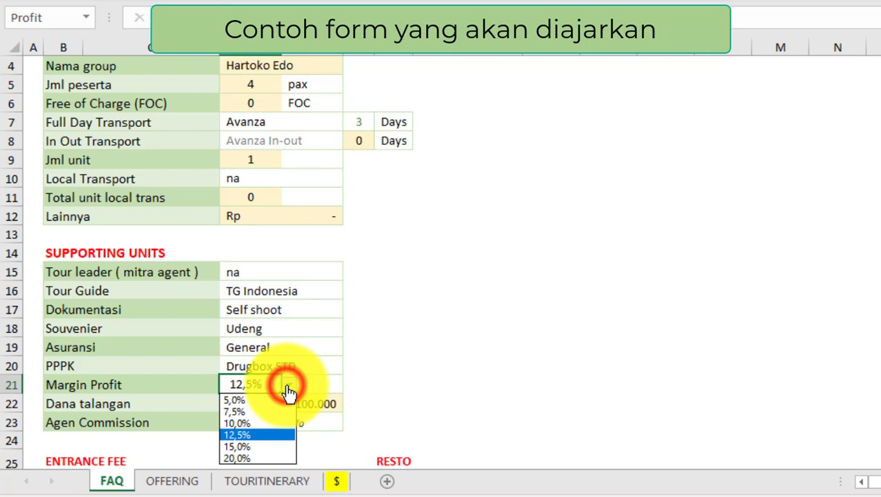
pyautogui.click(248, 448)
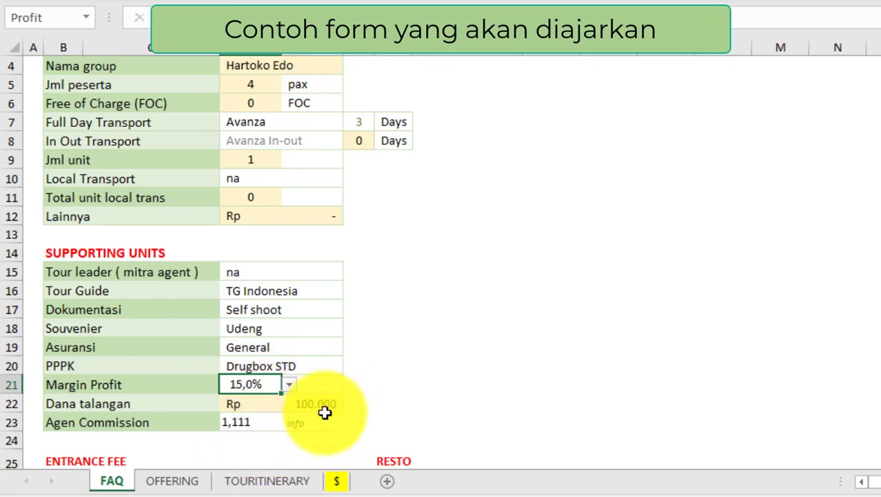
pyautogui.scroll(-1, 317, 365)
pyautogui.click(293, 347)
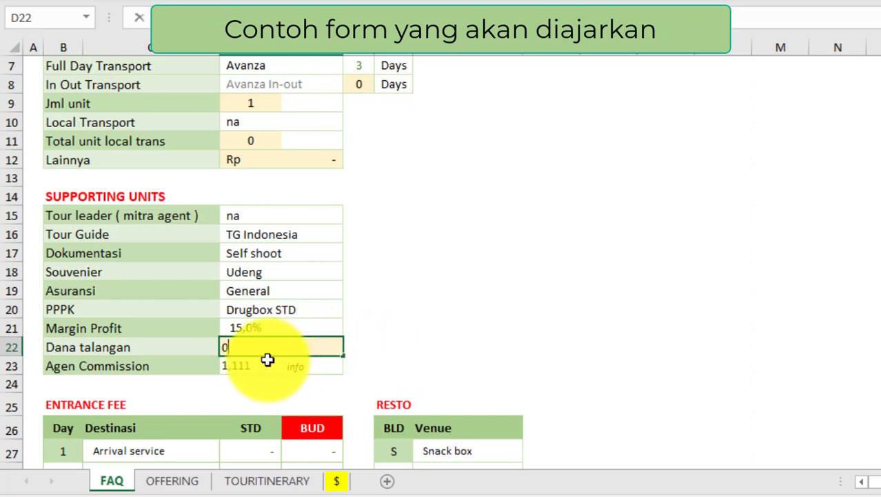
# Step: Commit Dana talangan as 0 and change Agen Commission from 1,111 to 1,000 (no commission)
pyautogui.click(244, 365)
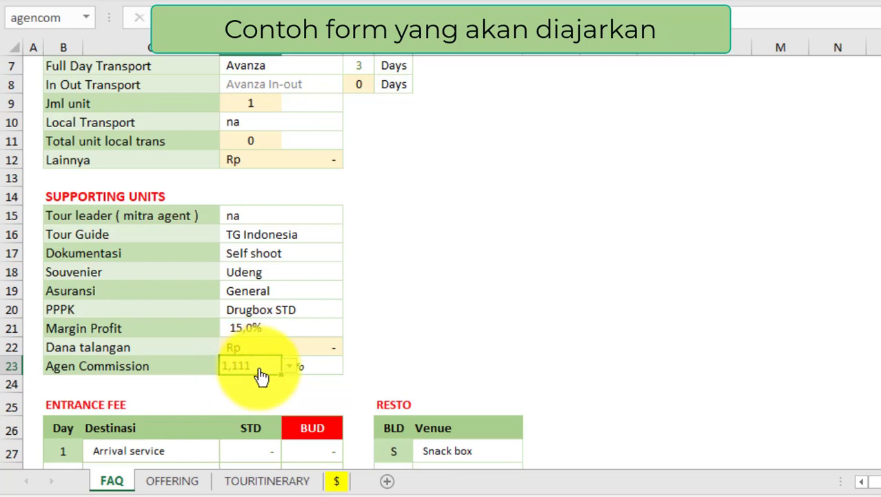
pyautogui.click(291, 374)
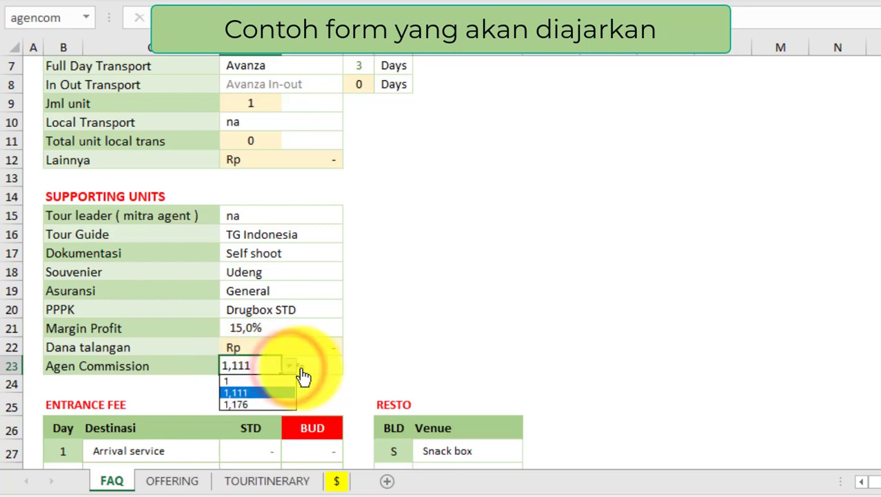
pyautogui.click(309, 367)
pyautogui.click(311, 368)
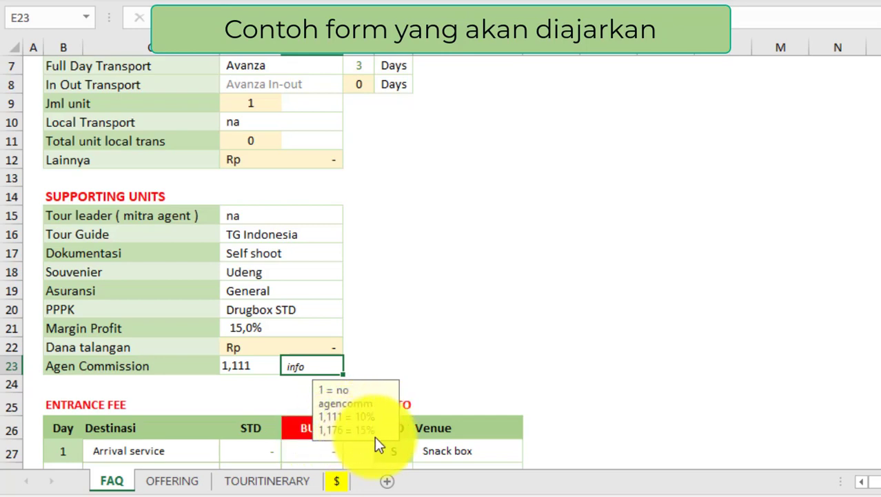
pyautogui.click(247, 367)
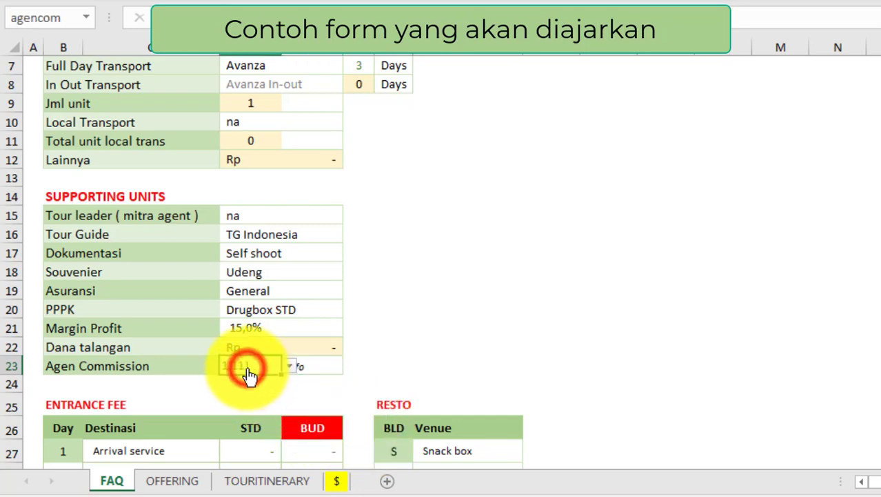
pyautogui.click(290, 366)
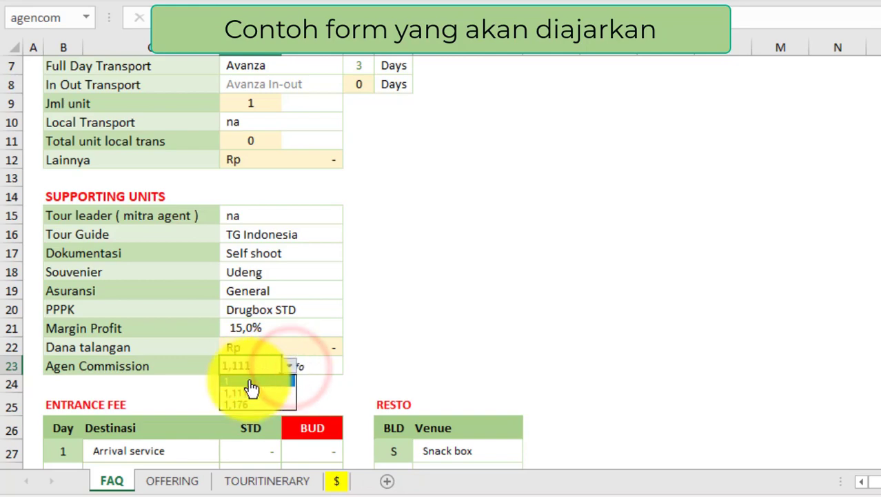
pyautogui.click(251, 384)
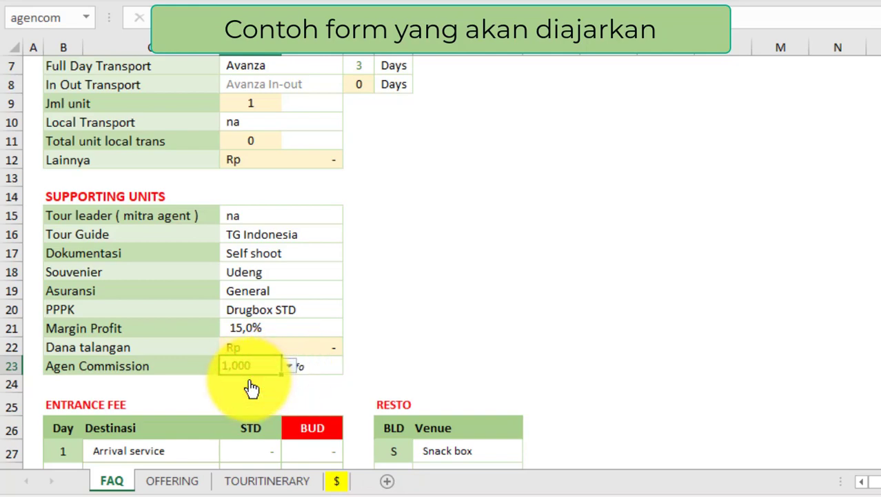
pyautogui.scroll(-2, 251, 388)
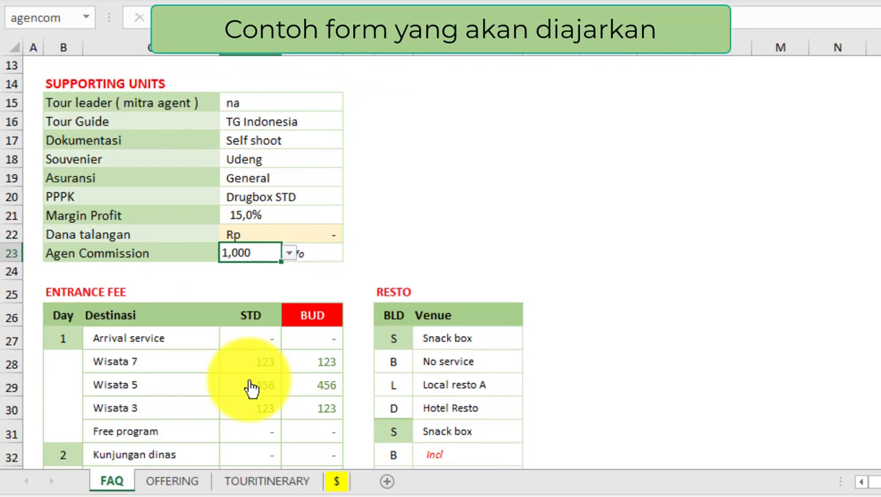
# Step: Draw a text box beside the Resto table for the H1 / - Arr itinerary notes
pyautogui.scroll(-2, 251, 387)
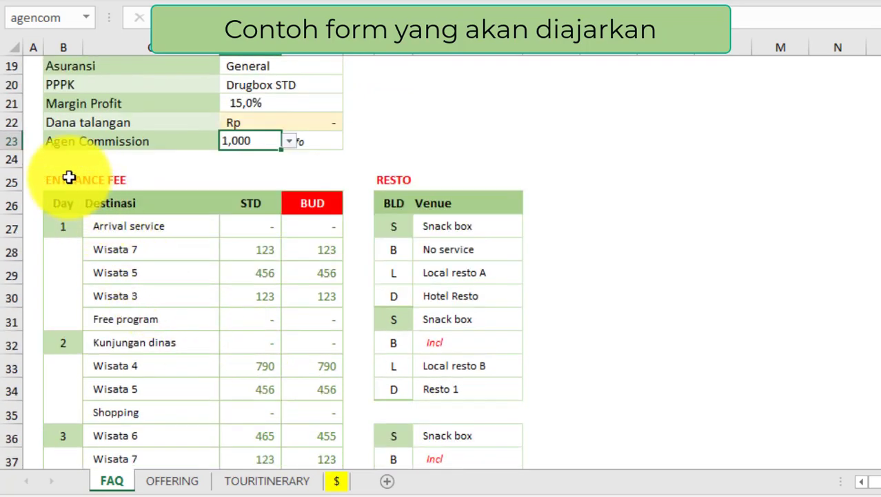
pyautogui.click(69, 178)
pyautogui.scroll(-1, 160, 231)
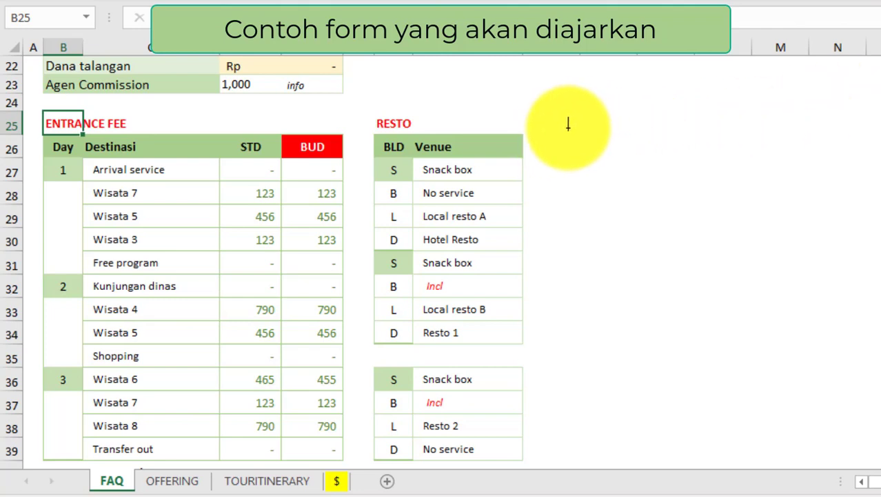
pyautogui.moveTo(568, 128); pyautogui.dragTo(762, 414)
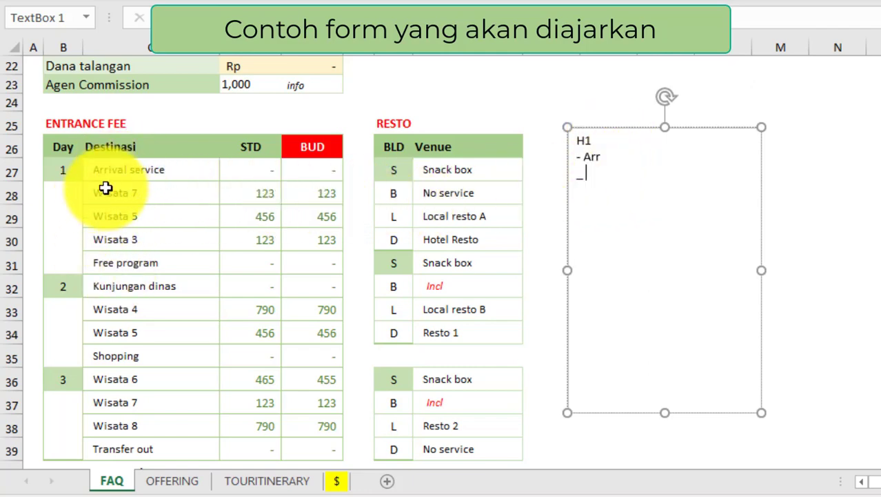
pyautogui.click(104, 191)
pyautogui.click(110, 170)
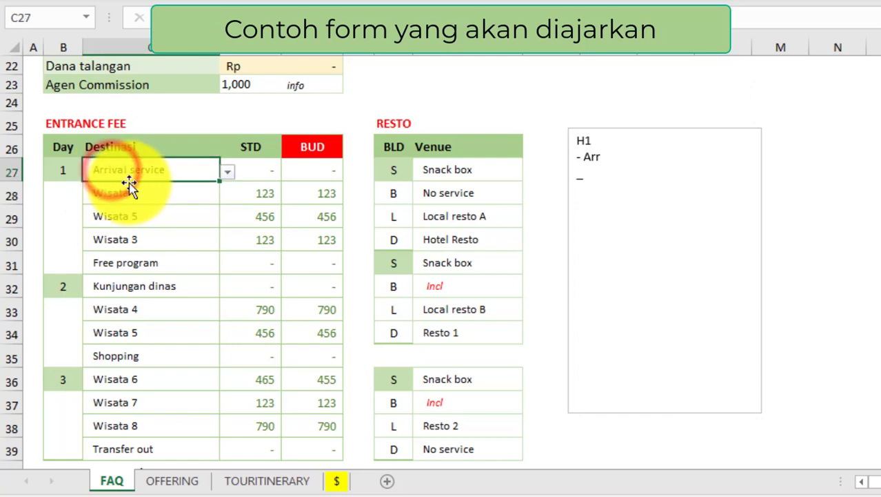
pyautogui.click(123, 261)
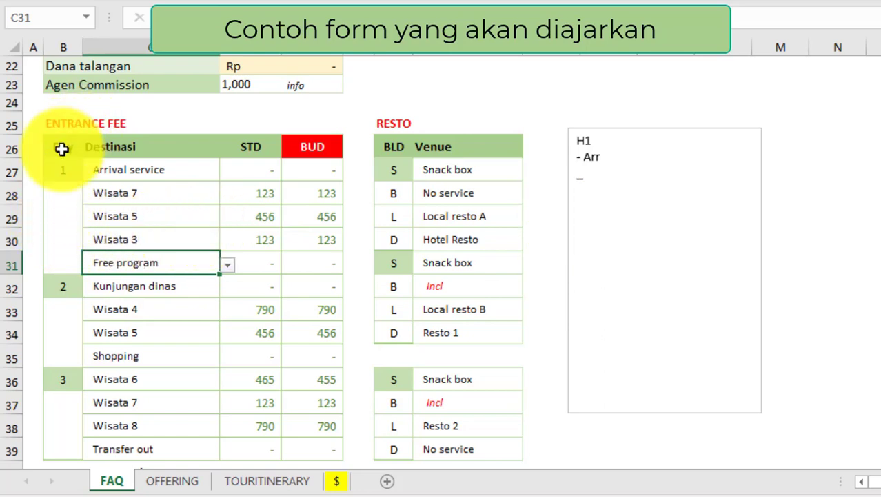
pyautogui.click(62, 148)
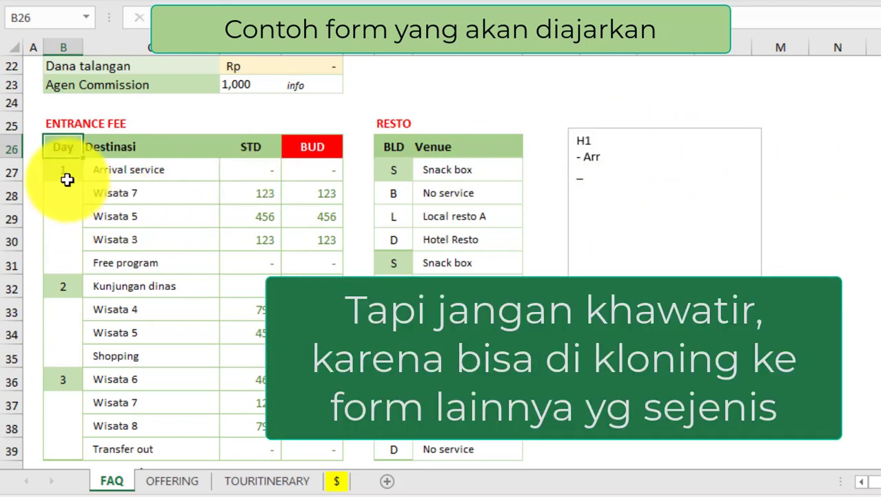
pyautogui.click(65, 169)
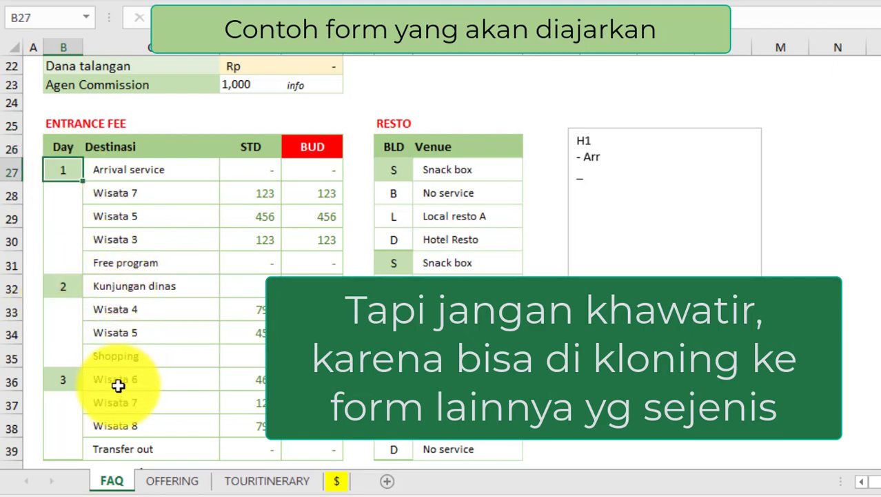
pyautogui.scroll(-1, 116, 402)
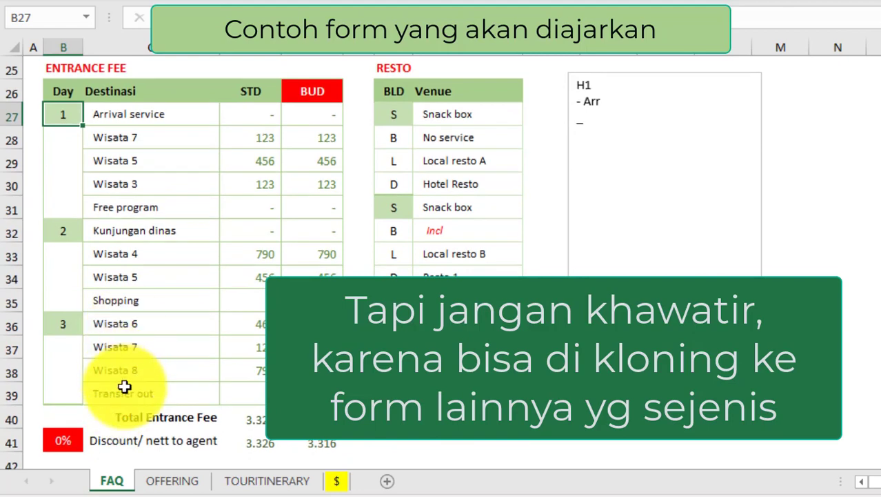
pyautogui.scroll(1, 124, 386)
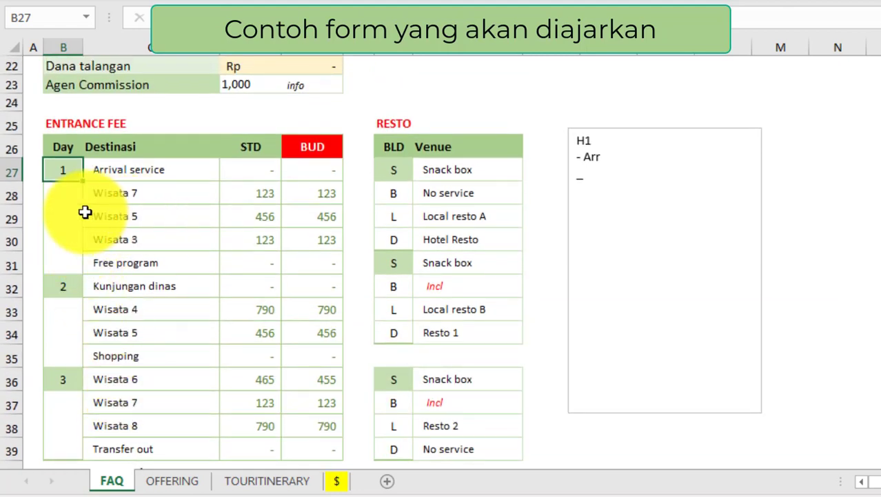
pyautogui.moveTo(56, 215); pyautogui.dragTo(325, 243)
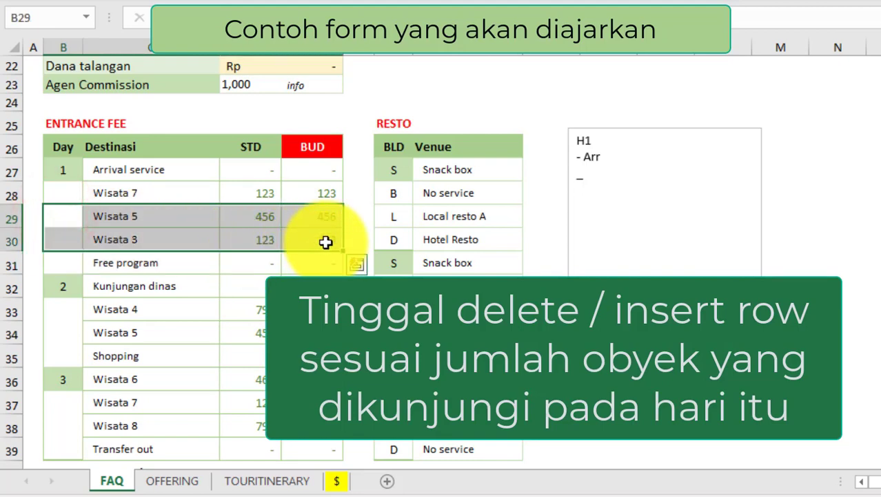
pyautogui.rightClick(325, 242)
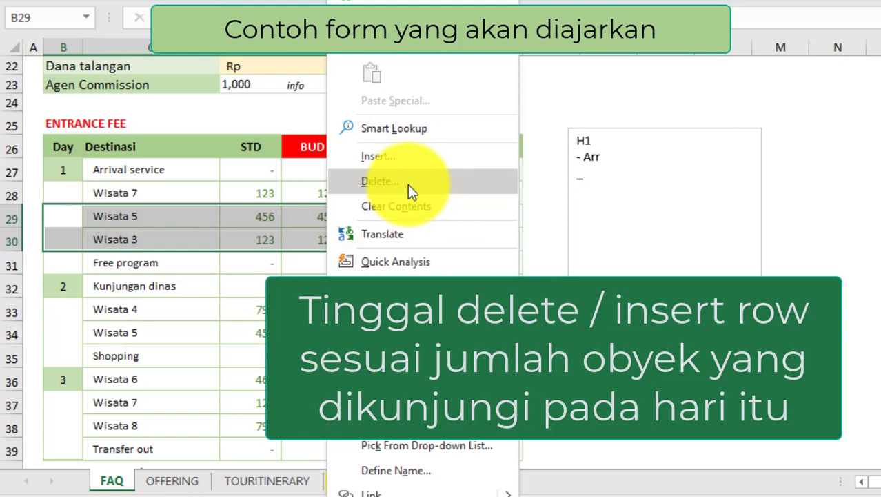
pyautogui.click(142, 215)
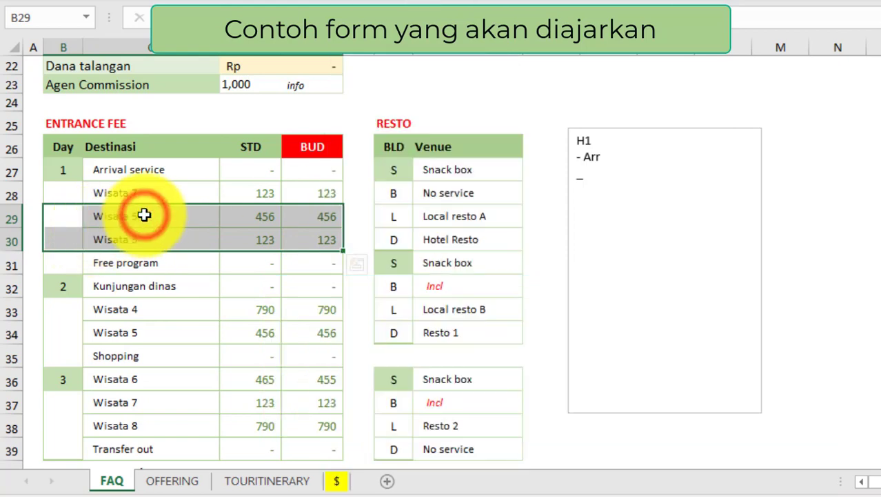
pyautogui.click(66, 170)
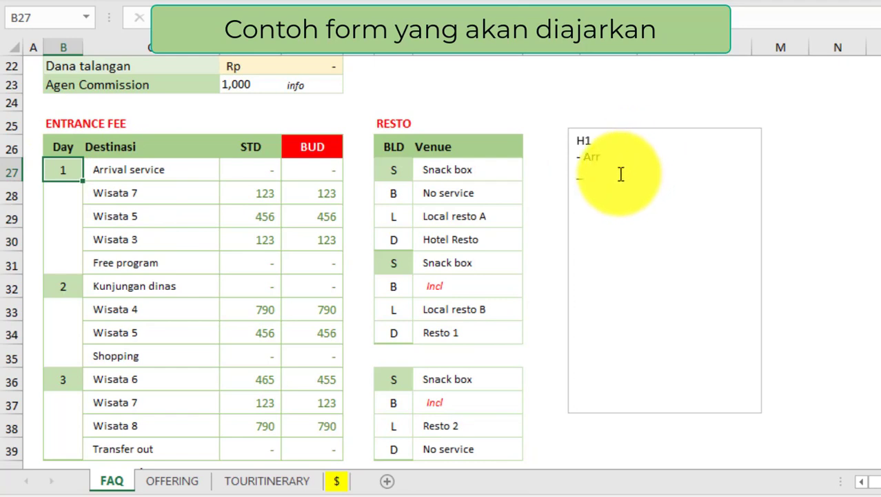
# Step: Try new destinations in C28 and C29, then select the STD prices for all three days
pyautogui.click(585, 177)
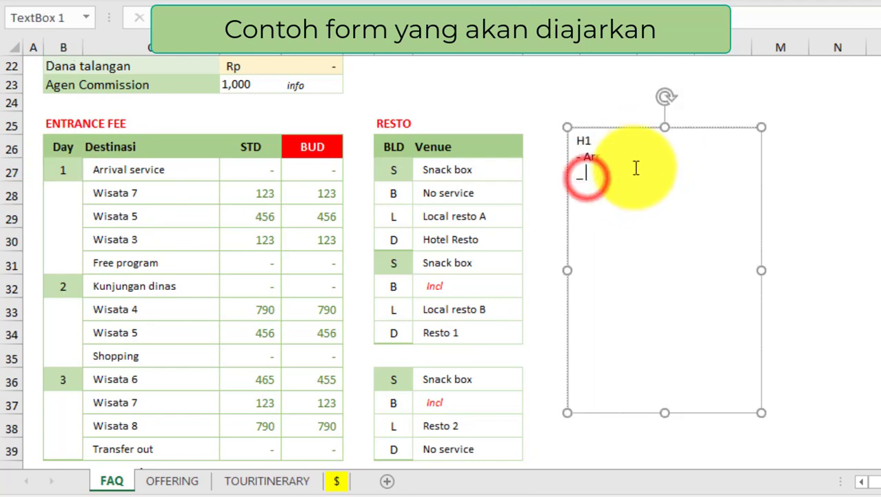
pyautogui.click(126, 193)
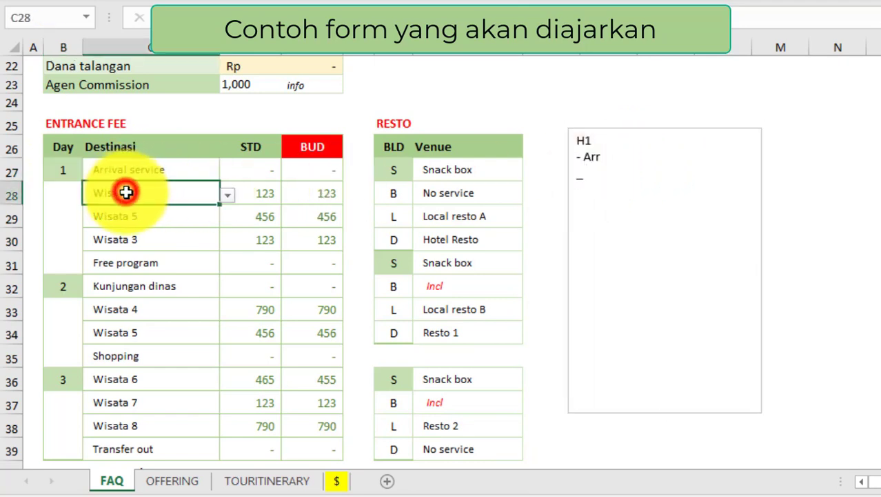
pyautogui.click(228, 194)
pyautogui.click(124, 221)
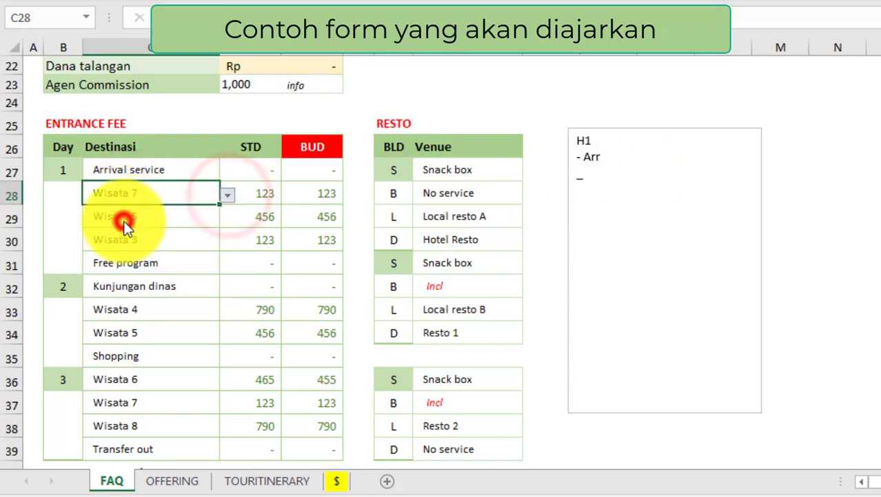
pyautogui.click(114, 216)
pyautogui.click(228, 217)
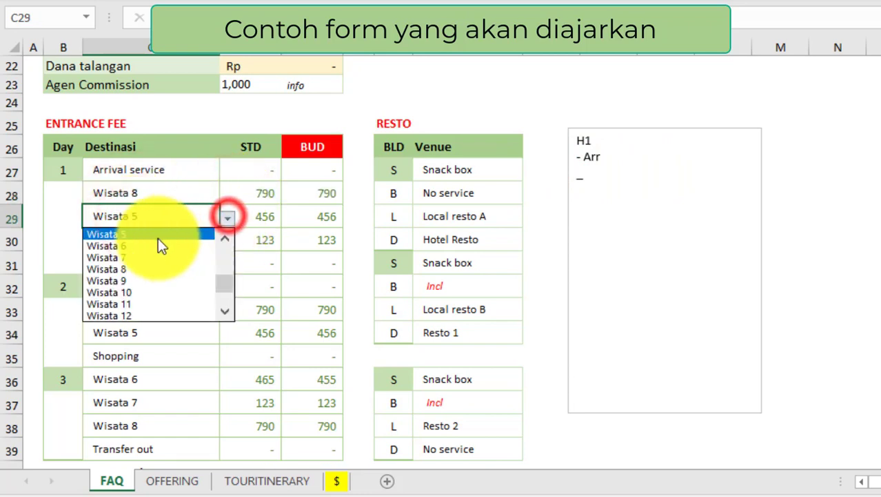
pyautogui.click(127, 258)
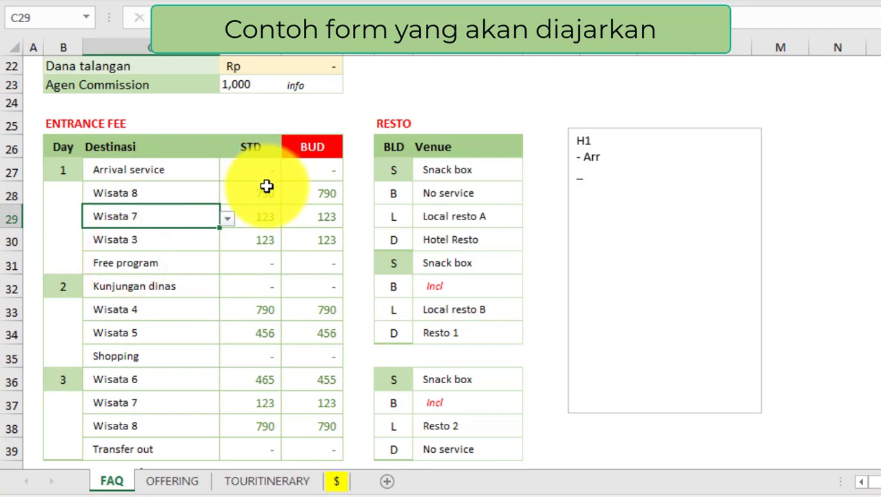
pyautogui.click(260, 146)
pyautogui.click(265, 171)
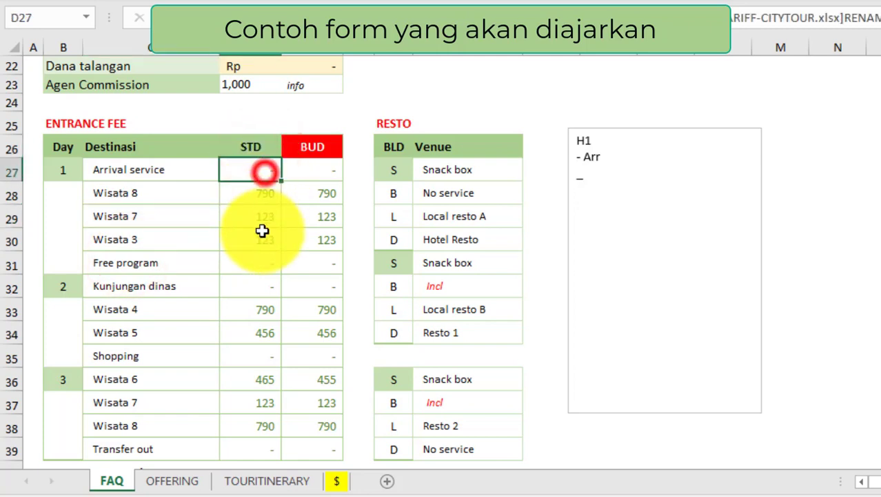
pyautogui.moveTo(262, 230); pyautogui.dragTo(264, 443)
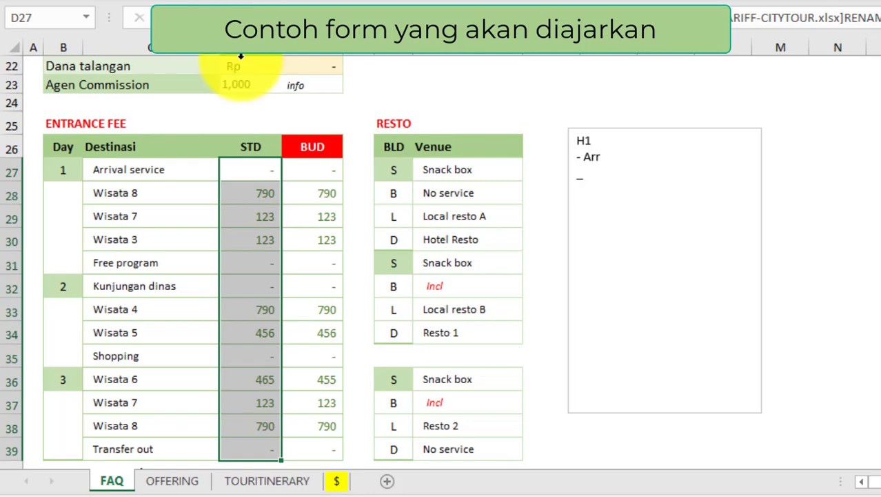
# Step: Set Day 1's C28 to Wisata 2 and C29 to Wisata 3
pyautogui.click(115, 240)
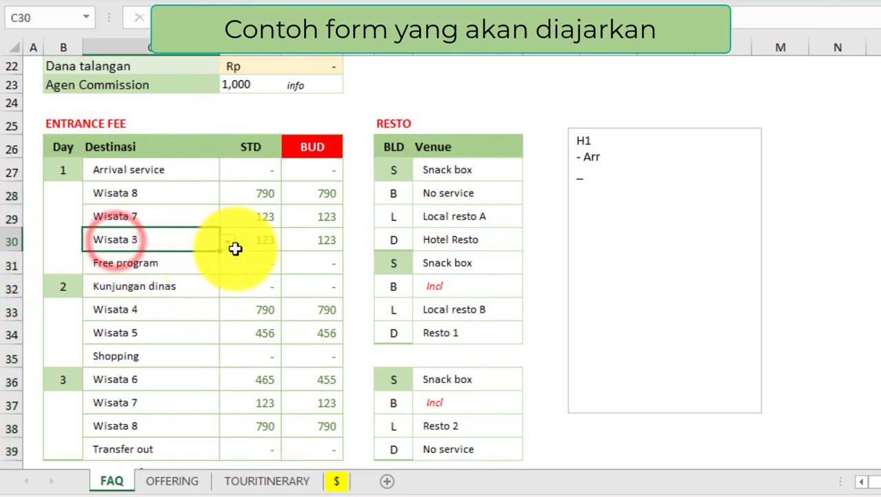
pyautogui.click(160, 189)
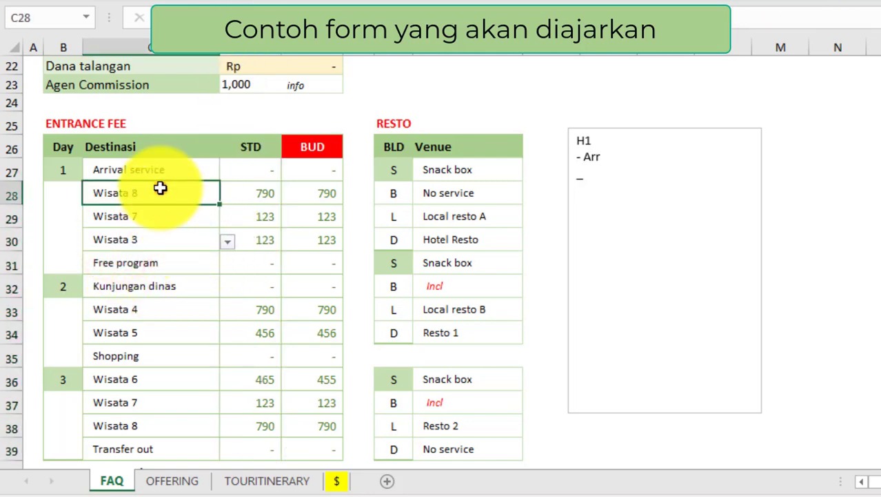
pyautogui.click(228, 194)
pyautogui.moveTo(221, 268); pyautogui.dragTo(231, 222)
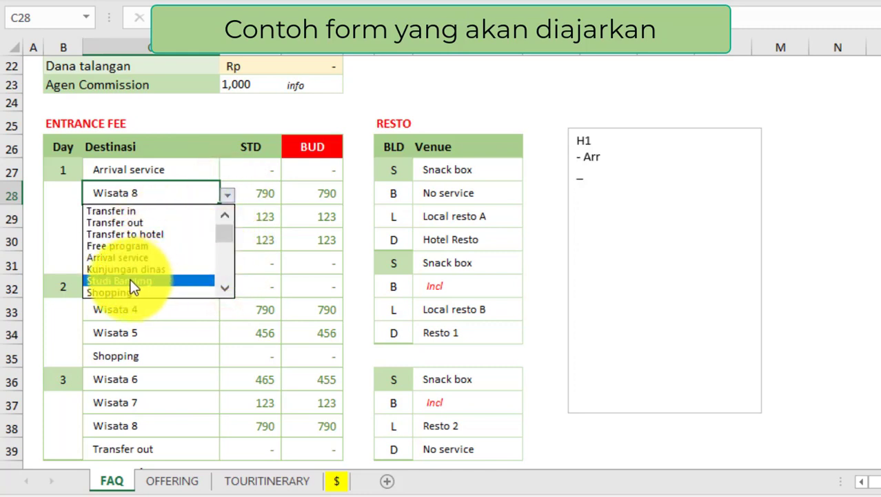
pyautogui.moveTo(225, 230); pyautogui.dragTo(225, 244)
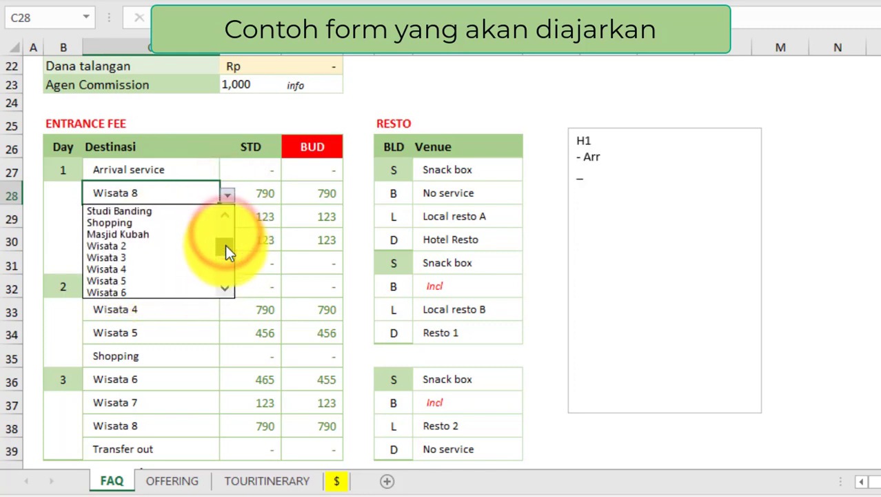
pyautogui.click(128, 249)
pyautogui.click(114, 217)
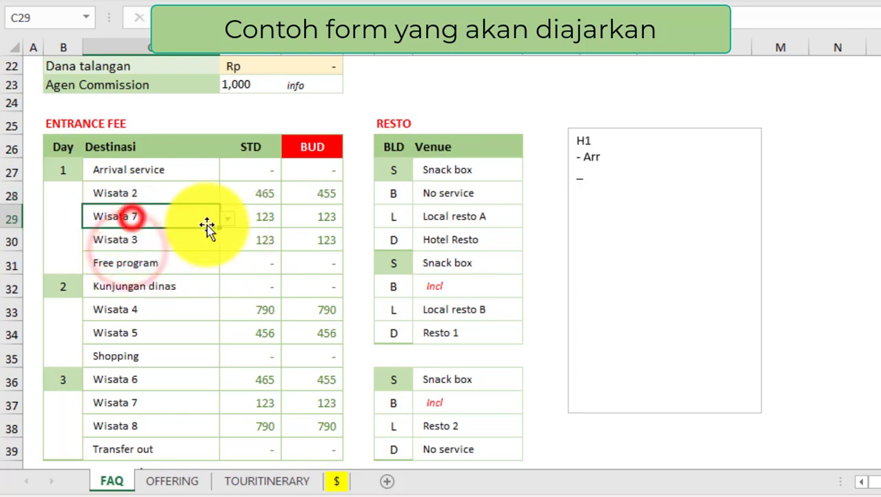
pyautogui.click(227, 217)
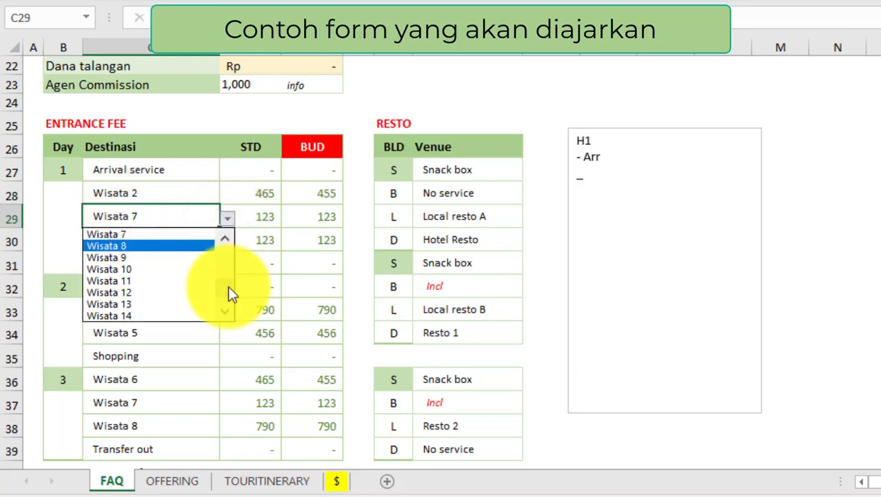
pyautogui.moveTo(227, 294); pyautogui.dragTo(228, 271)
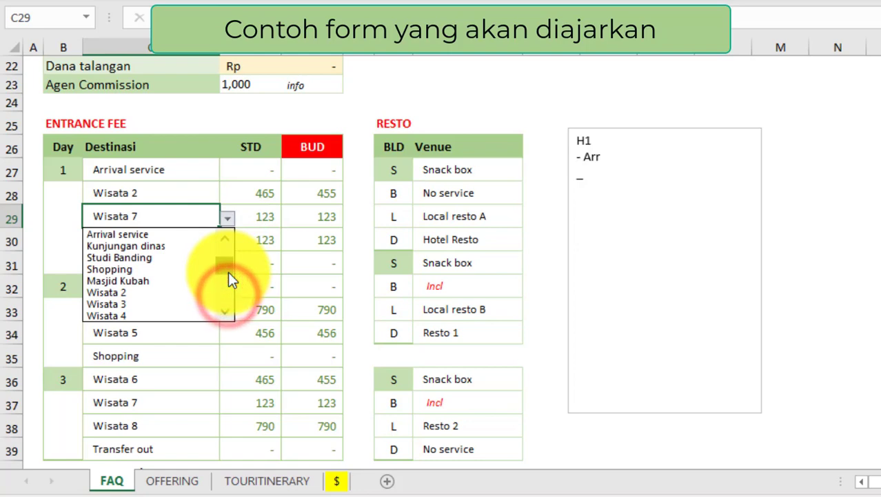
pyautogui.click(119, 304)
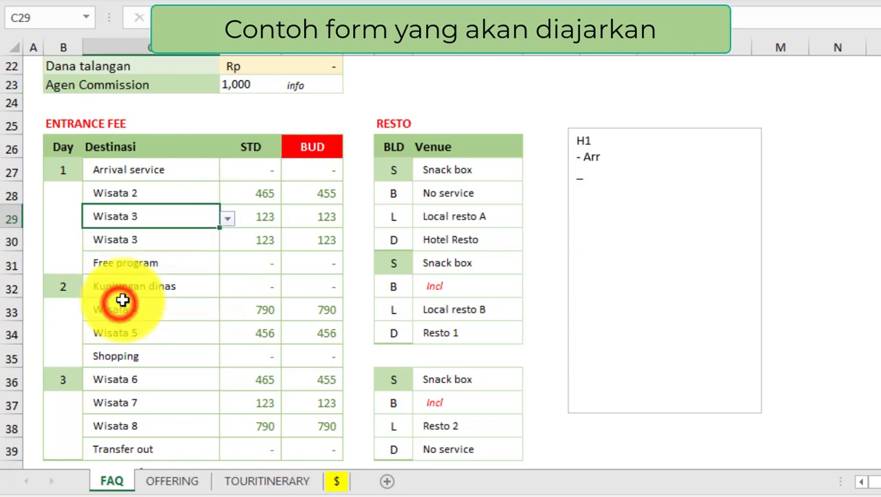
# Step: Set C30 to Wisata 4 and Day 2's C33 to Wisata 7, then check the Wisata 2 STD price
pyautogui.click(100, 239)
pyautogui.click(231, 242)
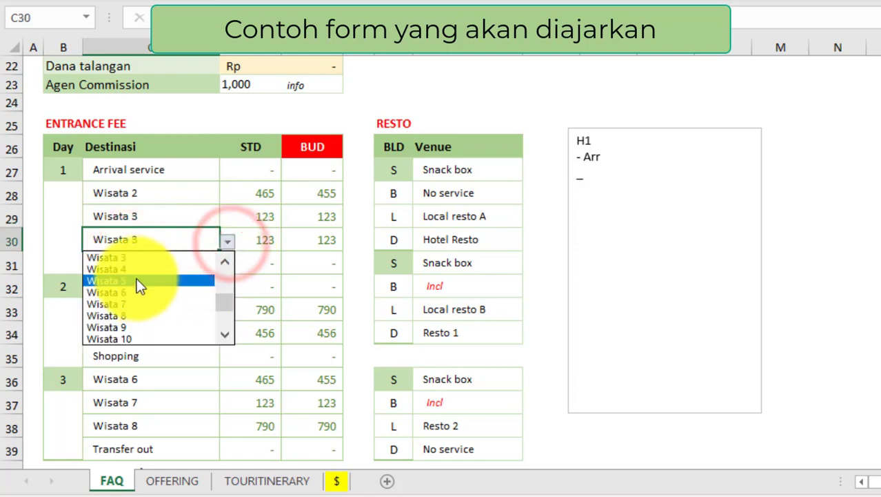
pyautogui.click(136, 270)
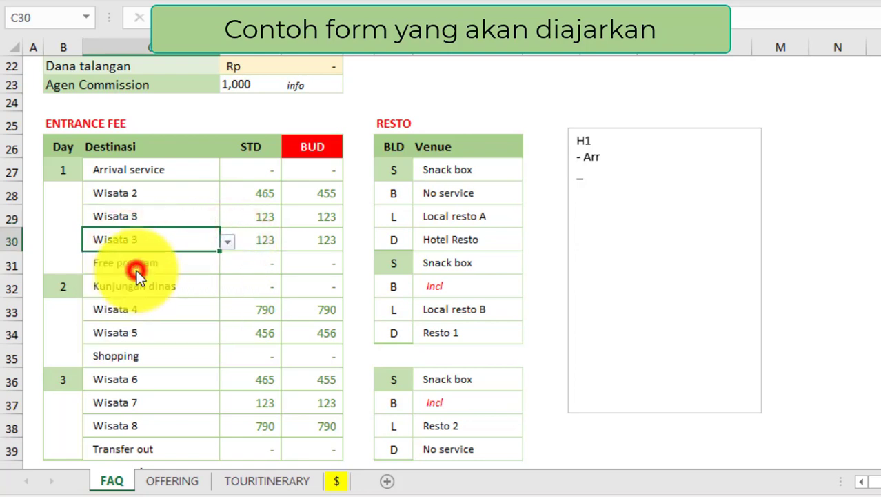
pyautogui.click(137, 310)
pyautogui.click(227, 311)
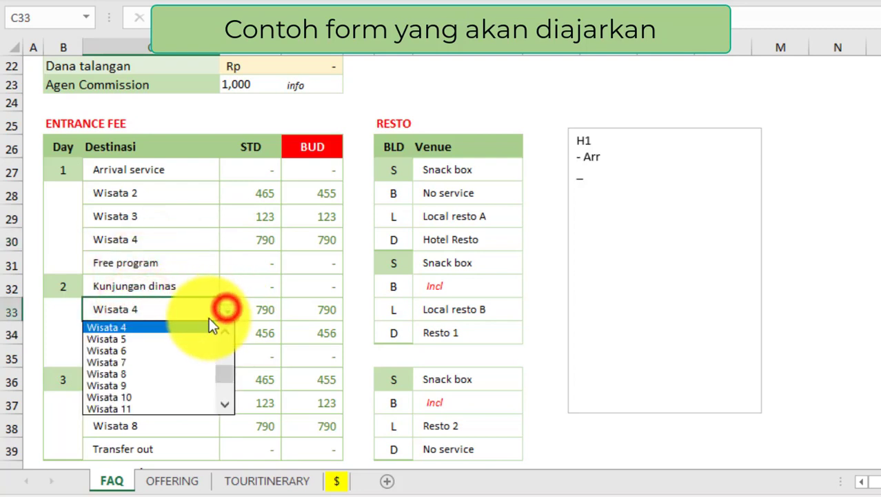
pyautogui.click(147, 364)
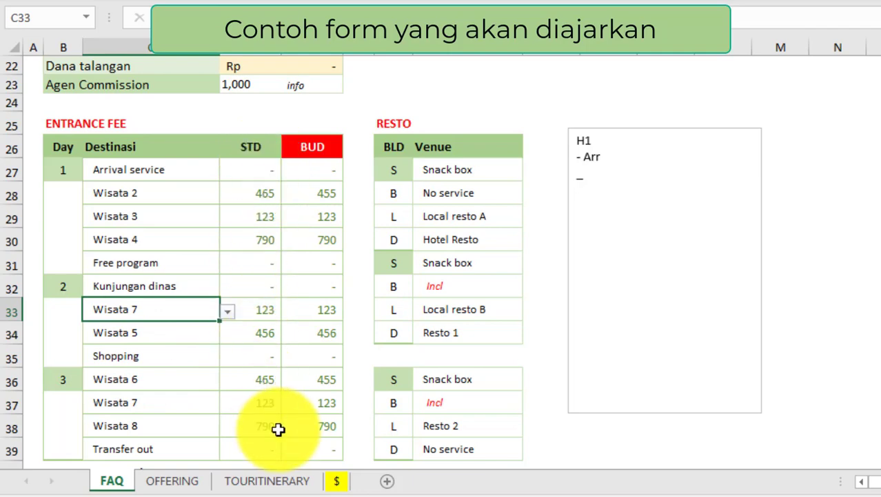
pyautogui.click(263, 192)
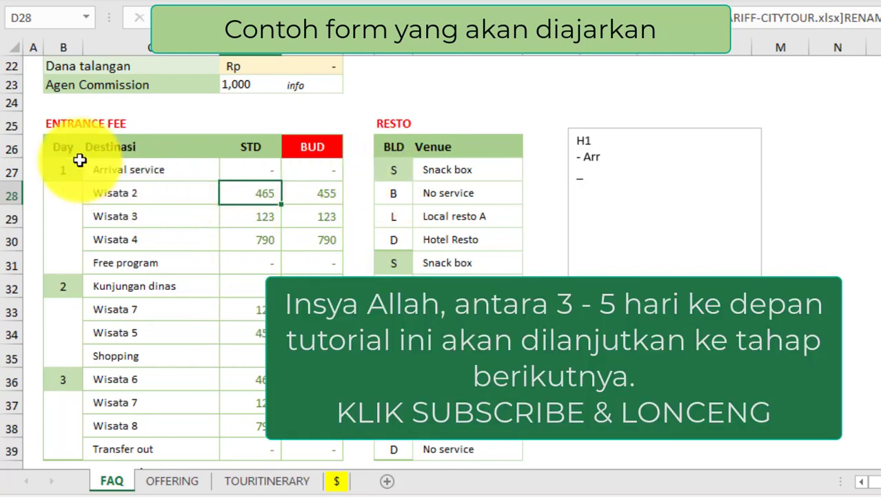
pyautogui.click(66, 143)
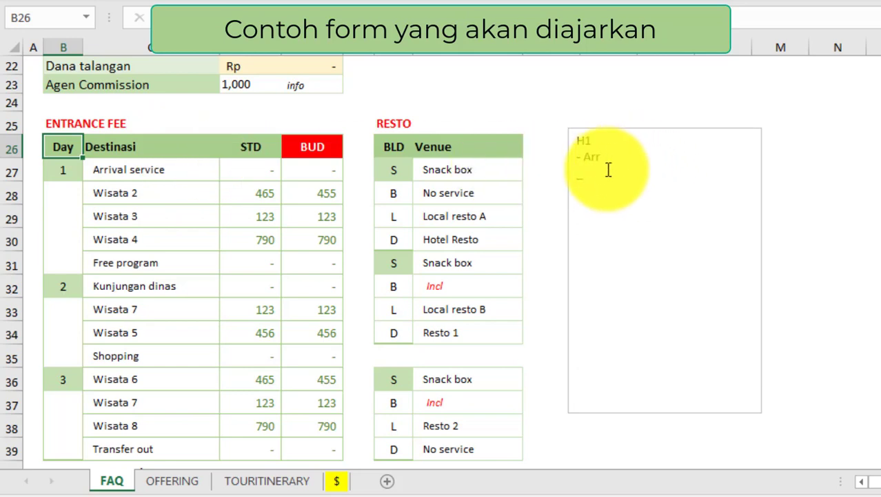
# Step: Replace the text box notes with READY MADE TAYLOR and click B26 to deselect it
pyautogui.moveTo(610, 169); pyautogui.dragTo(581, 143)
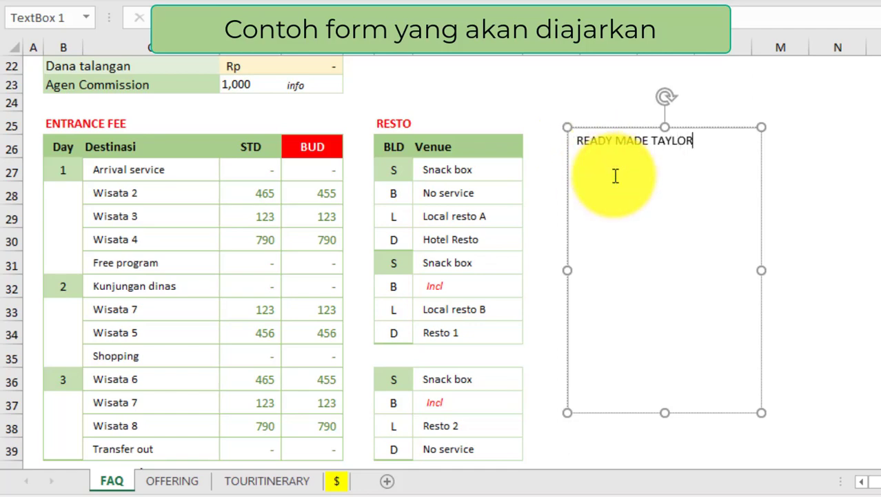
pyautogui.click(69, 147)
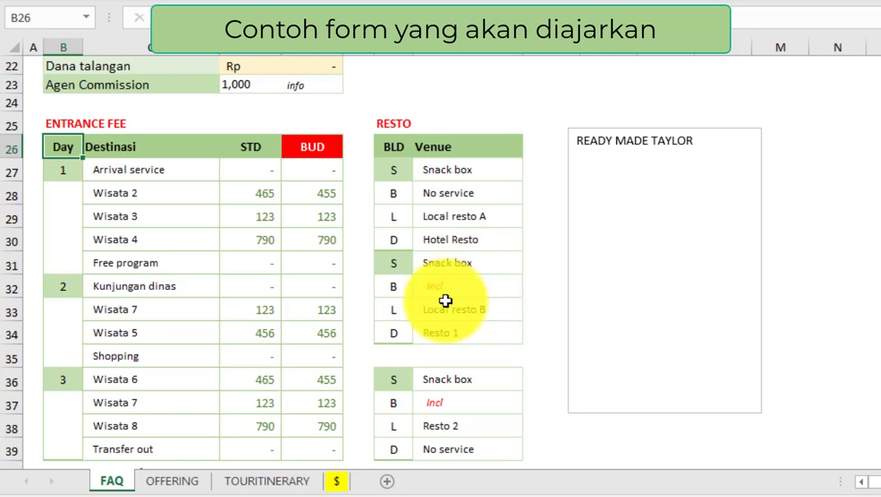
# Step: Change the HOTELS table's STD hotel in C50 from Hotel Anan to STD Hotel 2
pyautogui.scroll(-6, 187, 393)
pyautogui.scroll(-1, 187, 393)
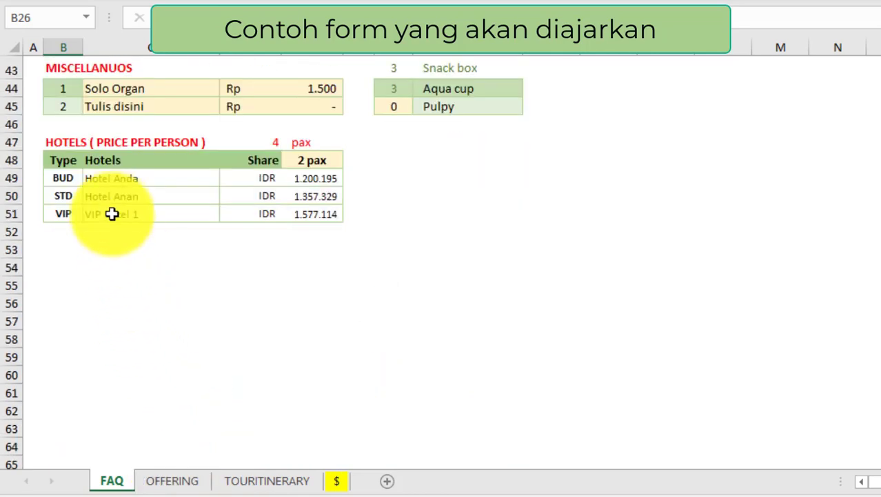
pyautogui.click(97, 197)
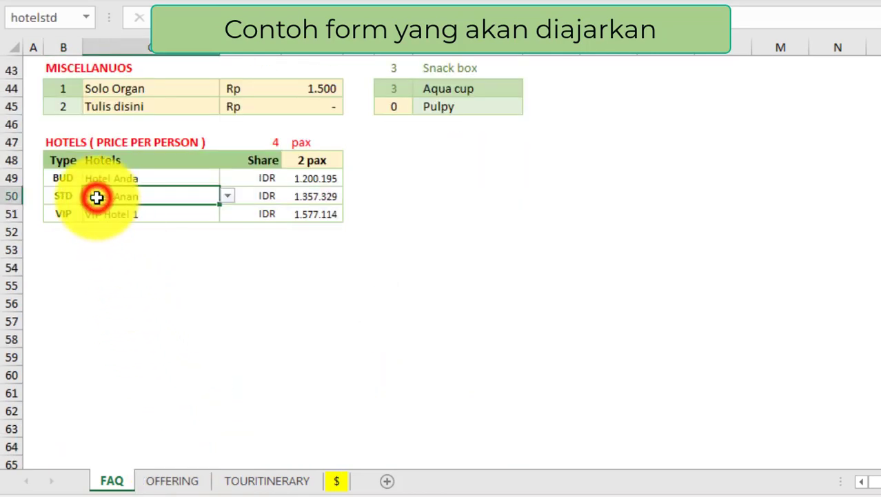
pyautogui.click(226, 196)
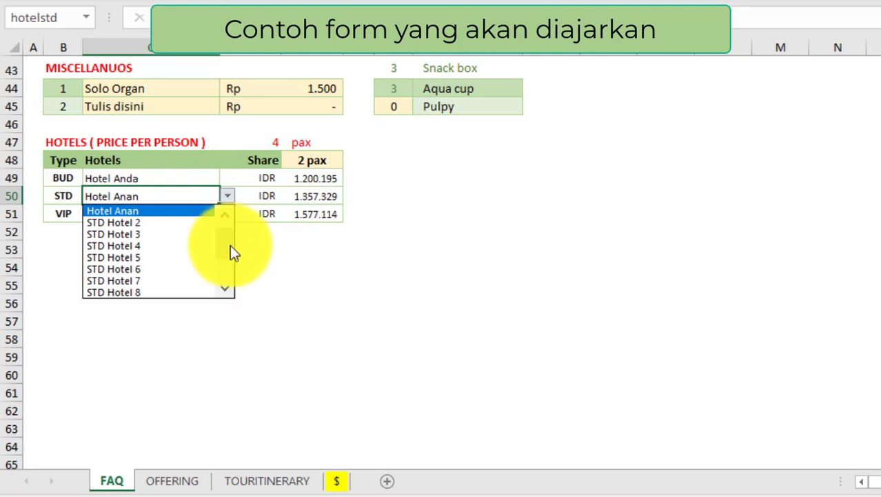
pyautogui.moveTo(228, 248); pyautogui.dragTo(231, 218)
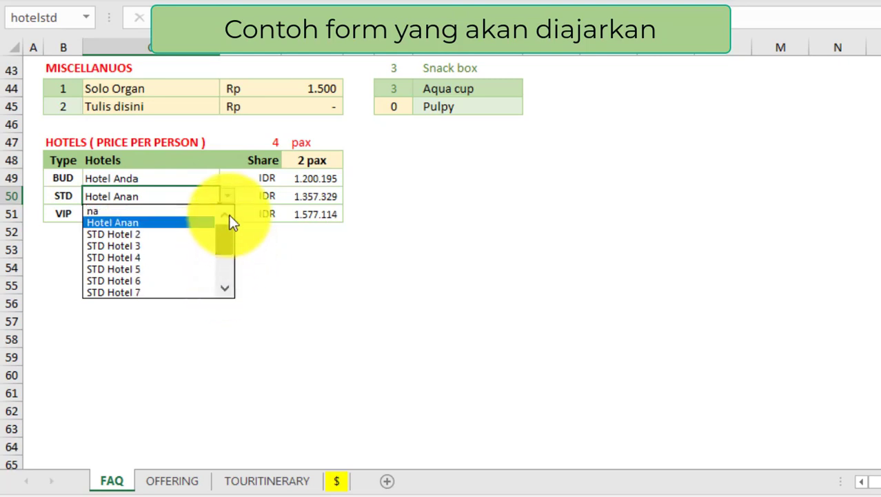
pyautogui.click(123, 235)
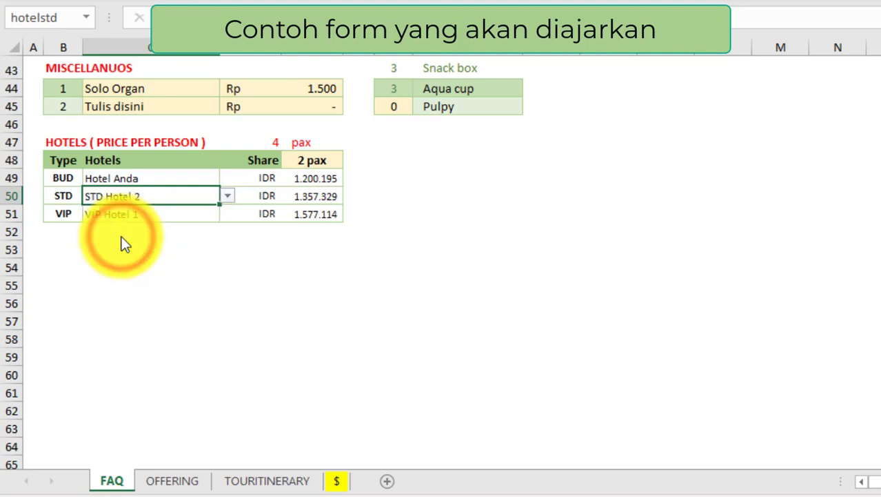
pyautogui.scroll(3, 366, 311)
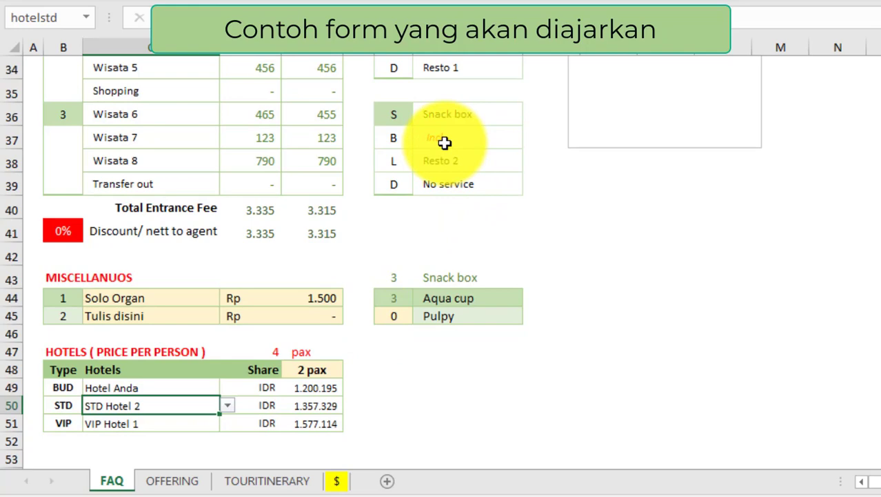
pyautogui.scroll(3, 451, 146)
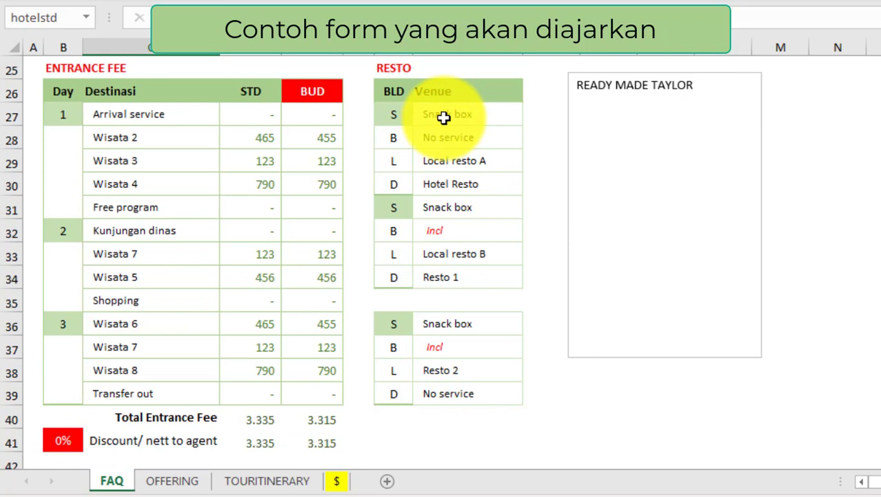
pyautogui.click(397, 95)
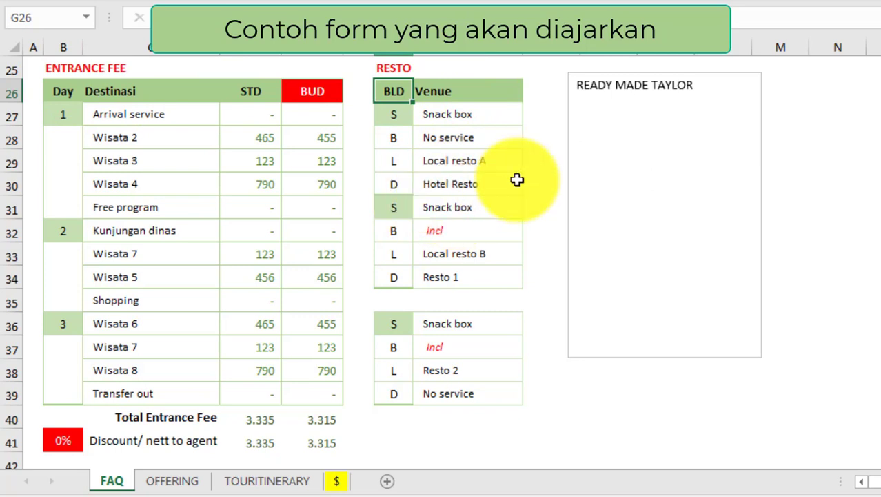
pyautogui.click(482, 184)
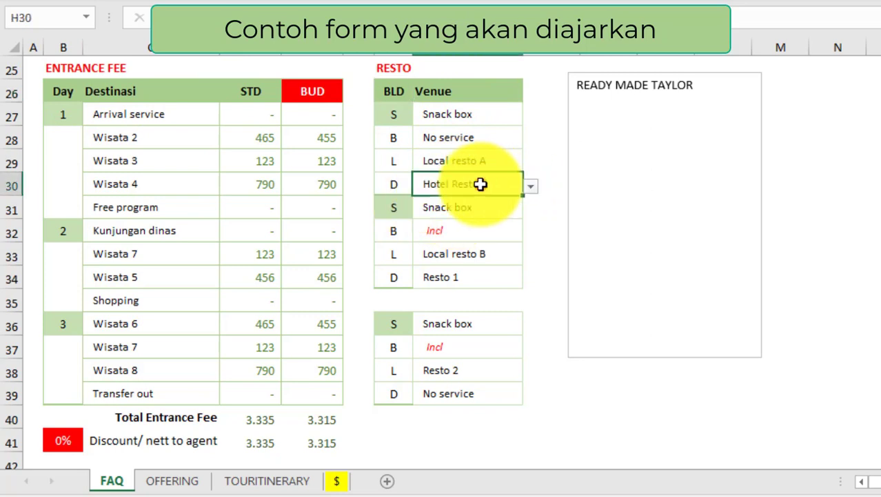
pyautogui.click(533, 185)
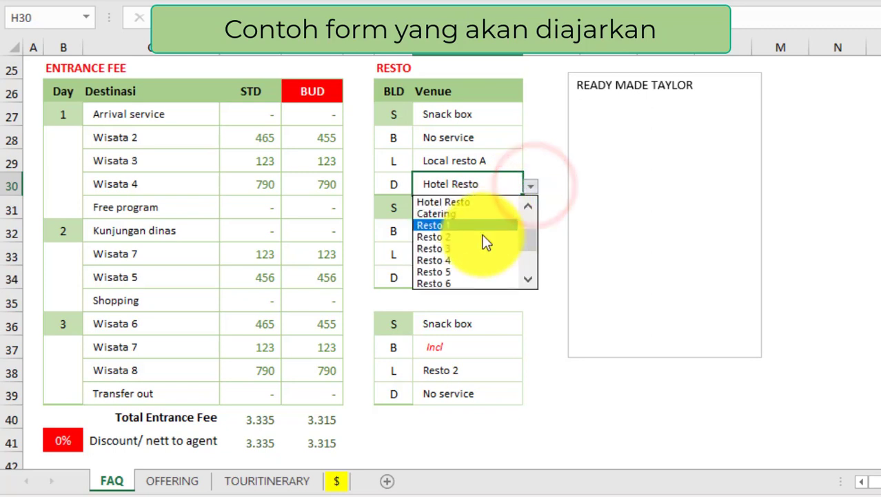
pyautogui.click(531, 240)
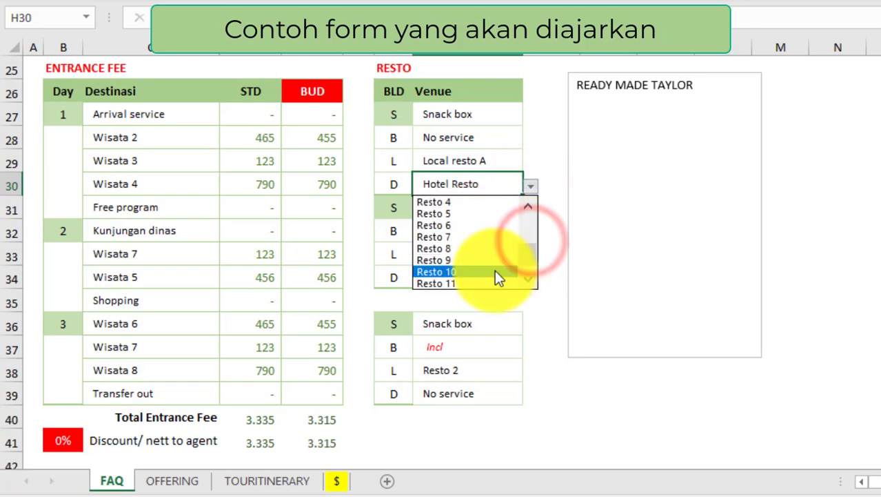
pyautogui.click(439, 225)
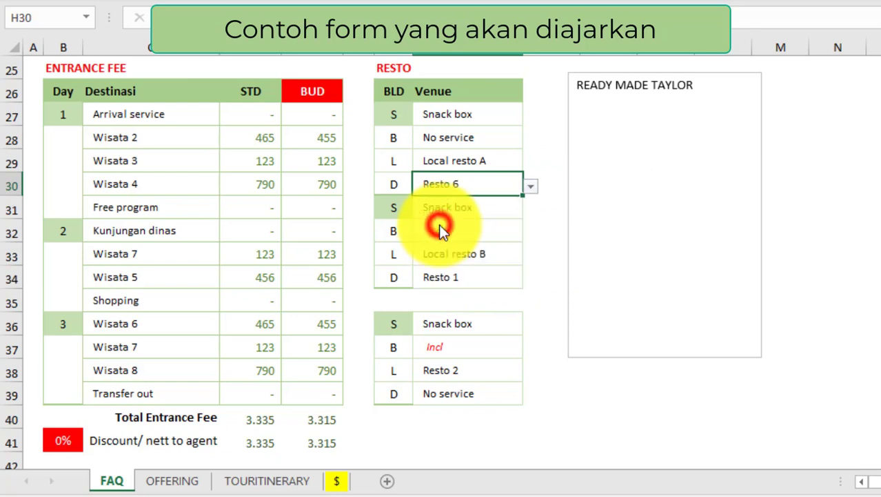
pyautogui.scroll(-1, 525, 218)
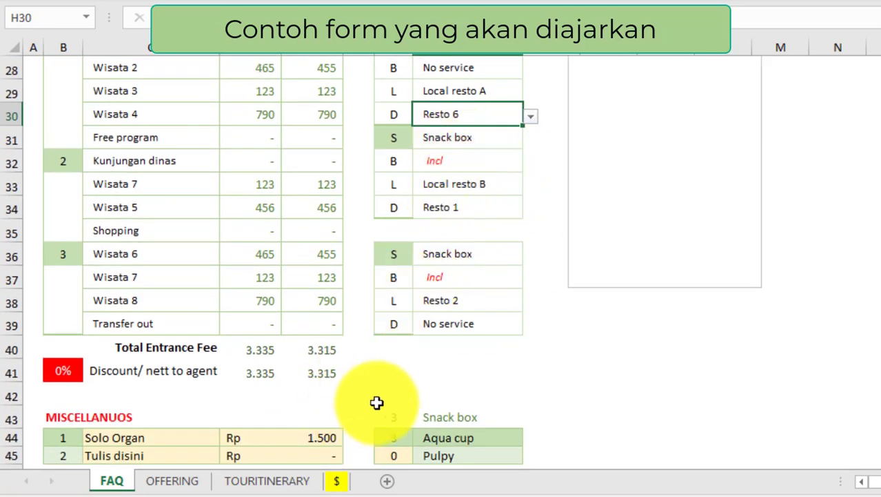
pyautogui.scroll(-2, 449, 308)
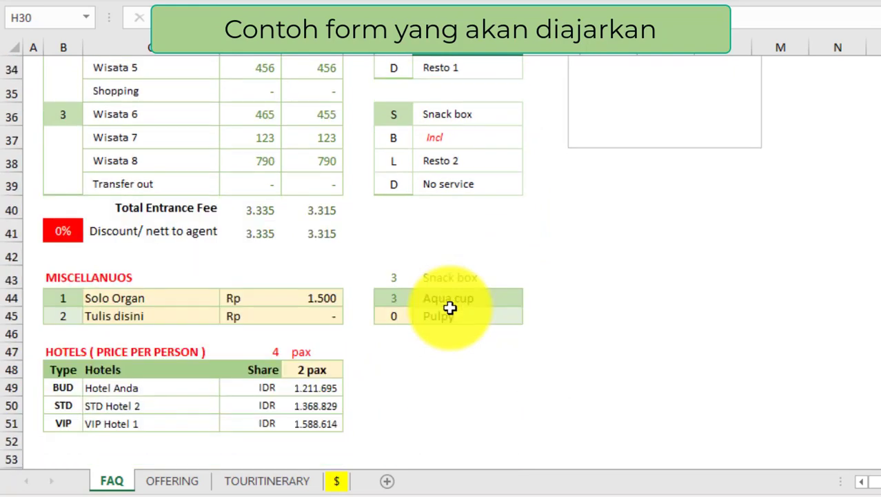
pyautogui.click(313, 406)
pyautogui.scroll(1, 524, 402)
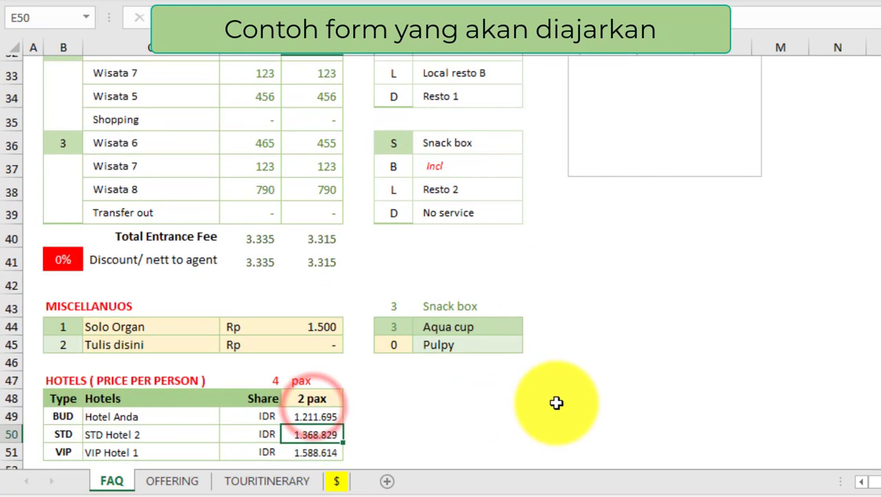
pyautogui.scroll(2, 557, 402)
pyautogui.scroll(-2, 557, 402)
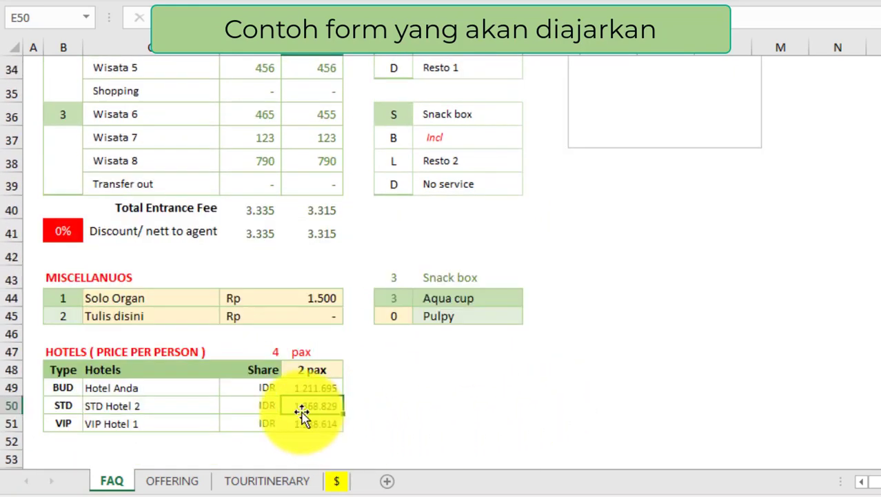
pyautogui.scroll(2, 441, 400)
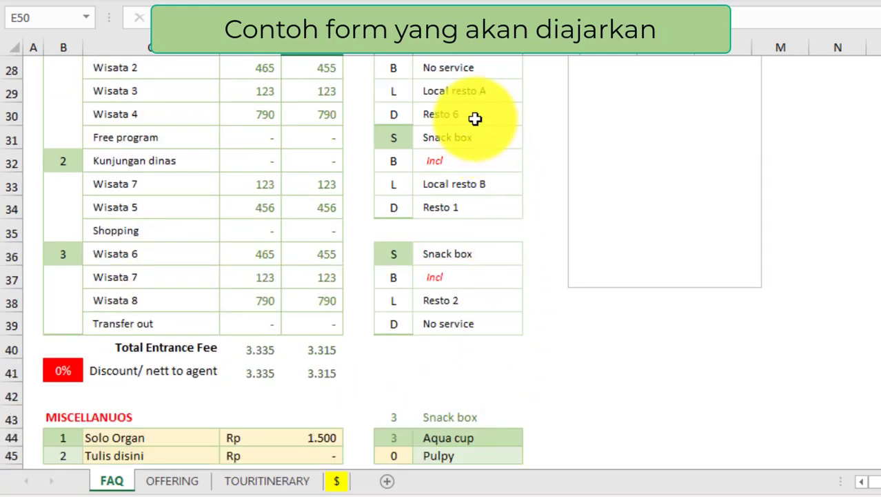
pyautogui.click(514, 115)
pyautogui.click(530, 116)
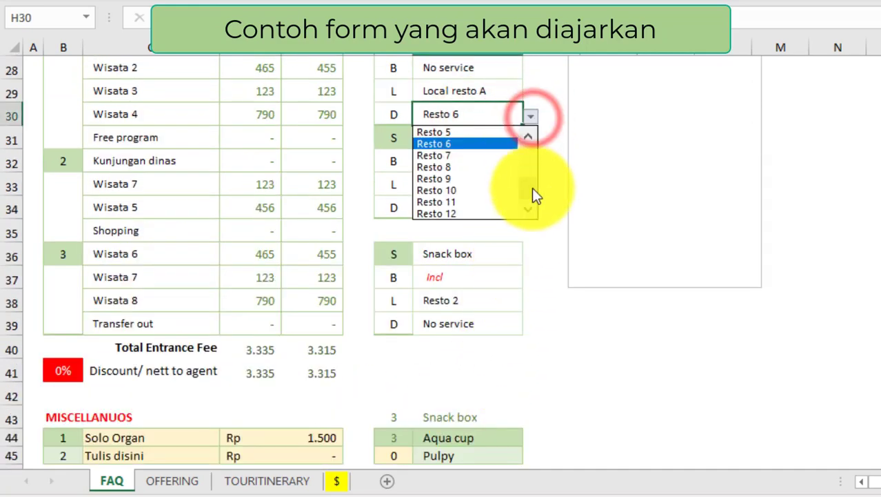
pyautogui.moveTo(533, 197); pyautogui.dragTo(537, 172)
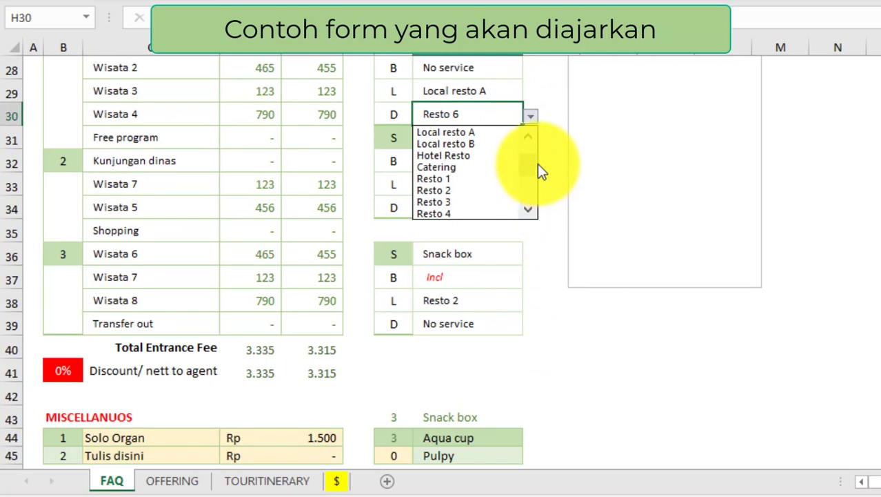
pyautogui.click(474, 155)
pyautogui.scroll(-3, 410, 297)
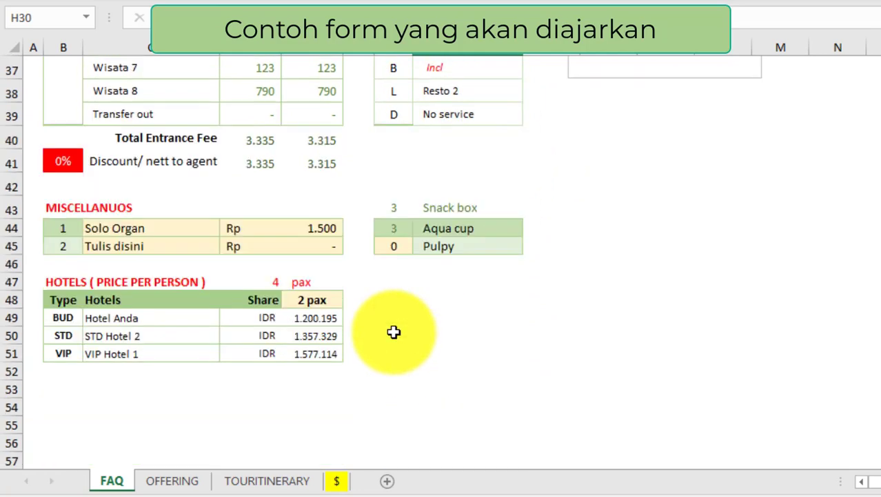
# Step: Try STD Hotel 12, then settle on STD Hotel 8 as the STD hotel
pyautogui.click(306, 336)
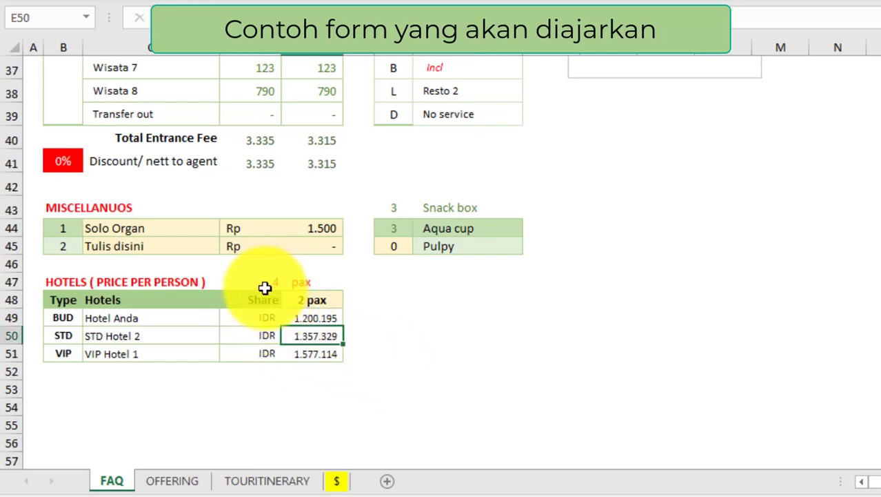
pyautogui.click(313, 302)
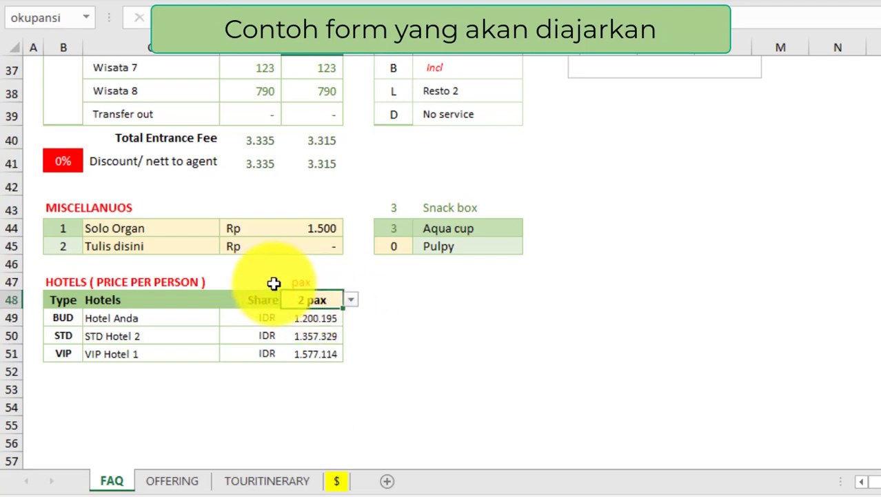
pyautogui.click(169, 336)
pyautogui.click(227, 336)
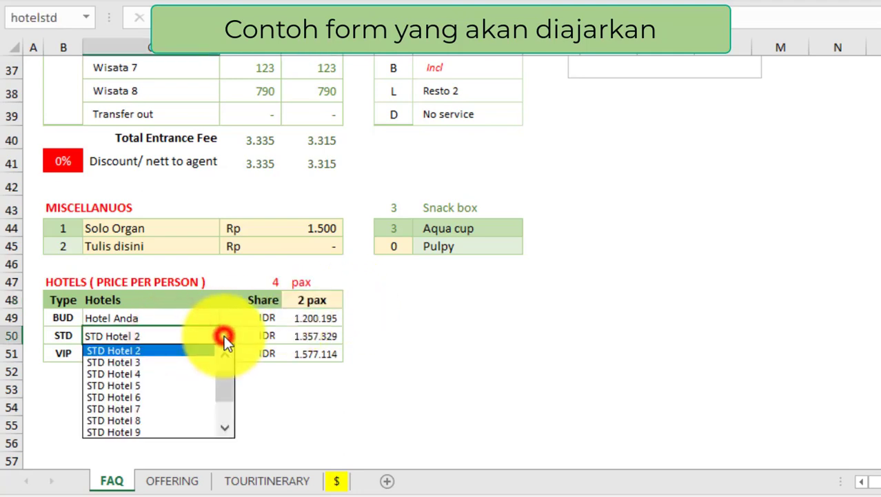
pyautogui.click(228, 377)
pyautogui.moveTo(230, 403); pyautogui.dragTo(226, 418)
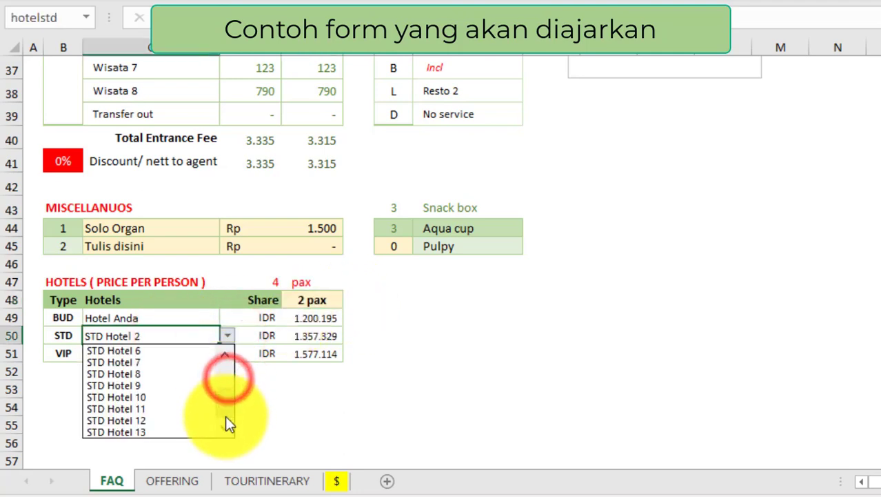
pyautogui.click(127, 424)
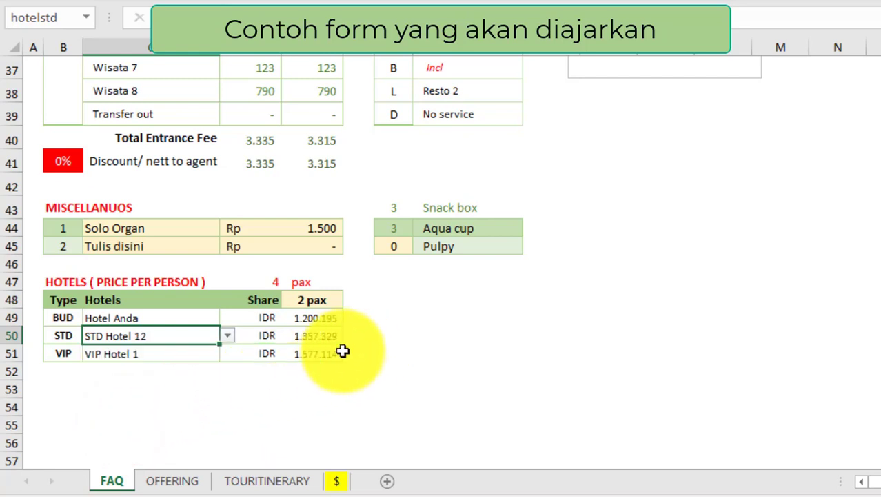
pyautogui.click(228, 335)
pyautogui.click(160, 373)
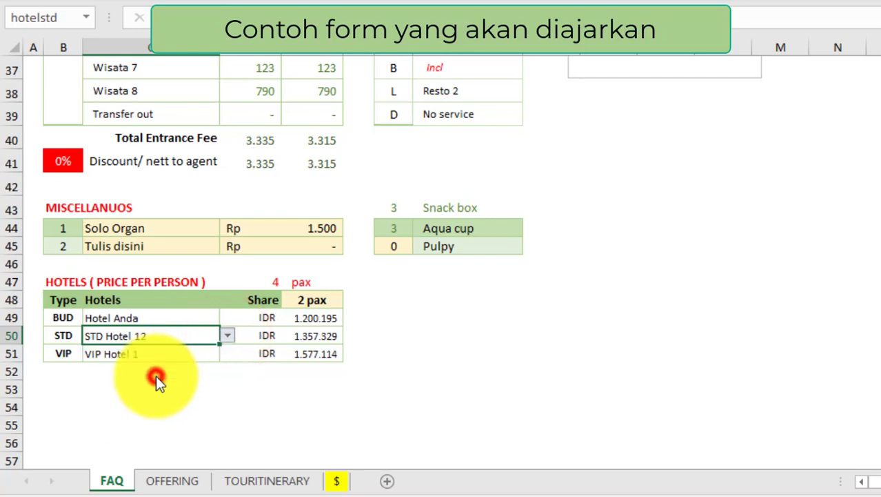
pyautogui.click(313, 338)
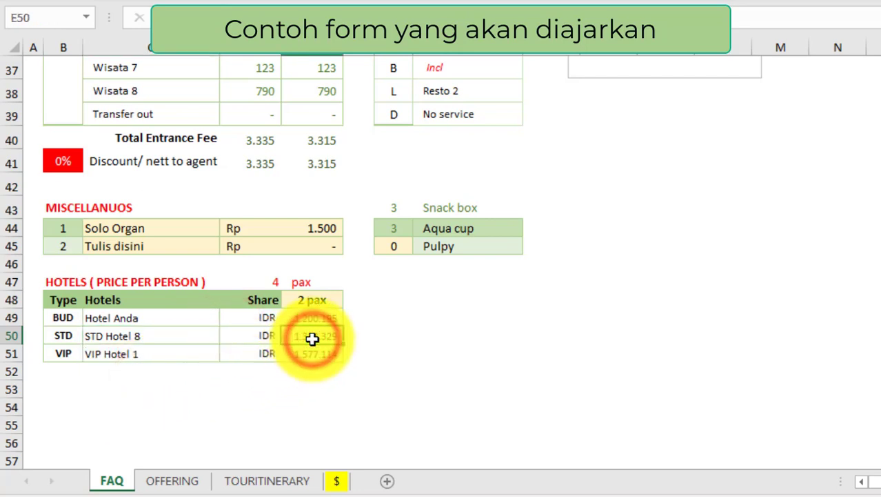
# Step: Set the E48 occupancy to 4 pax and check the recalculated STD Hotel 8 price
pyautogui.click(318, 300)
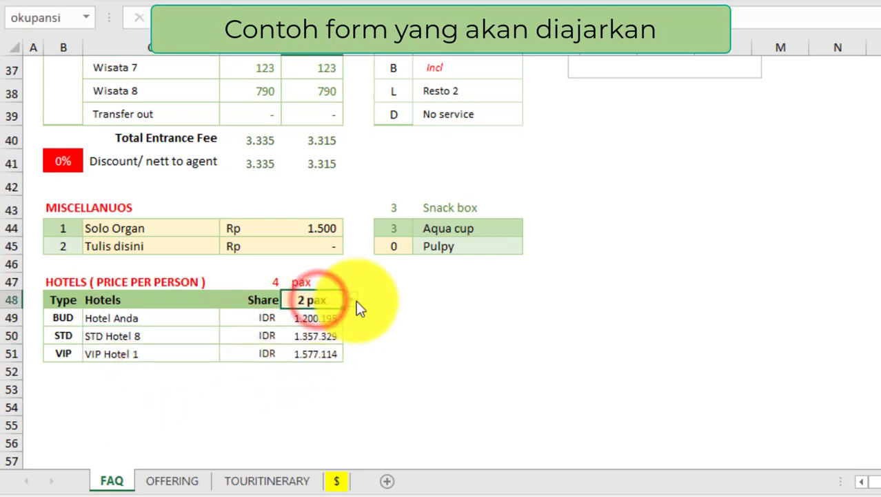
pyautogui.click(351, 299)
pyautogui.click(301, 338)
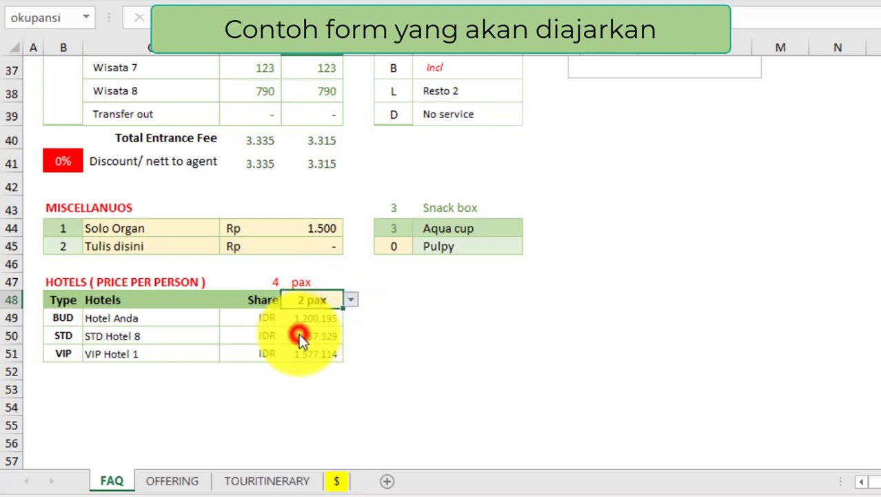
pyautogui.click(315, 335)
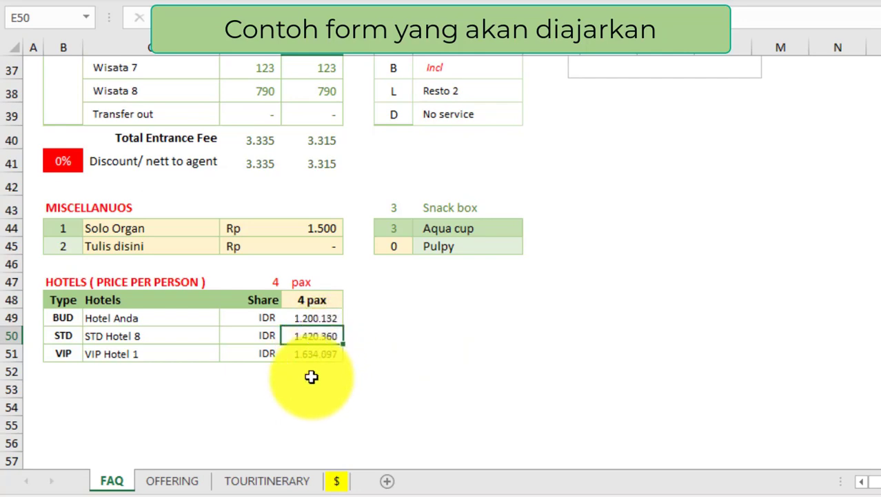
pyautogui.click(181, 480)
# Step: Compare the three 4-pax hotel rates on OFFERING with the FAQ hotel prices
pyautogui.scroll(-4, 370, 364)
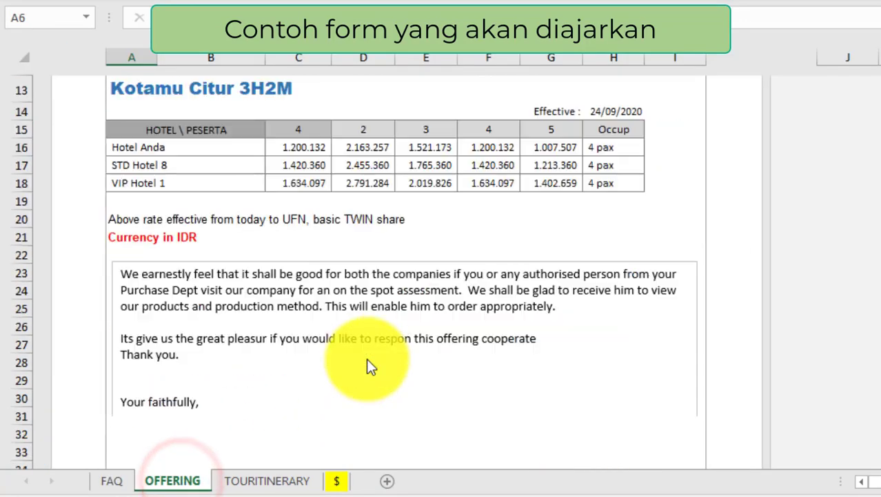
pyautogui.scroll(-1, 369, 364)
pyautogui.scroll(1, 370, 364)
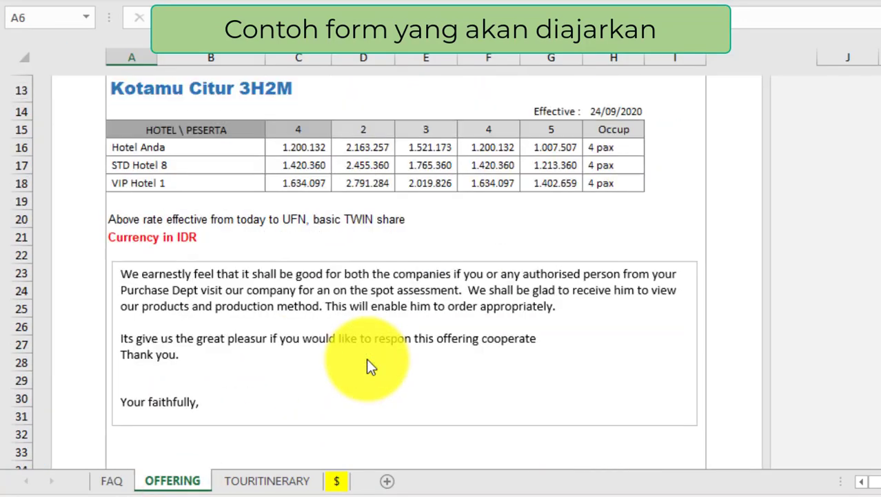
pyautogui.click(303, 166)
pyautogui.moveTo(301, 141); pyautogui.dragTo(302, 180)
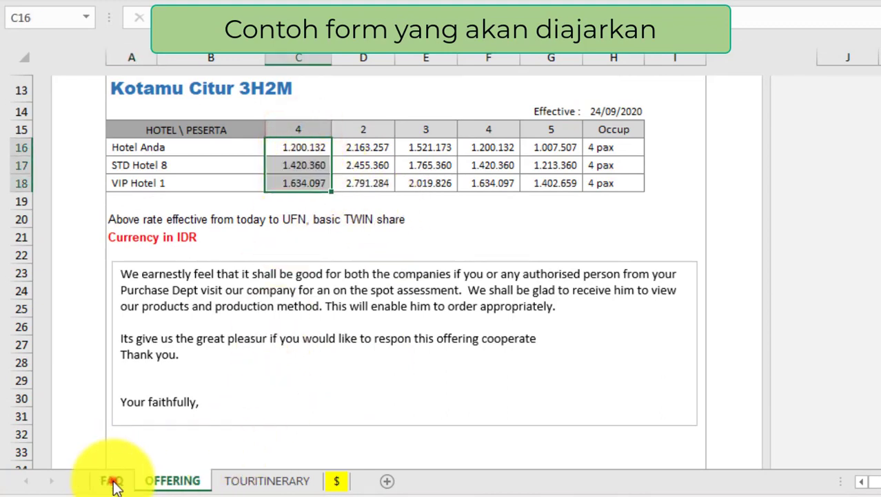
pyautogui.click(112, 480)
pyautogui.moveTo(318, 319); pyautogui.dragTo(318, 345)
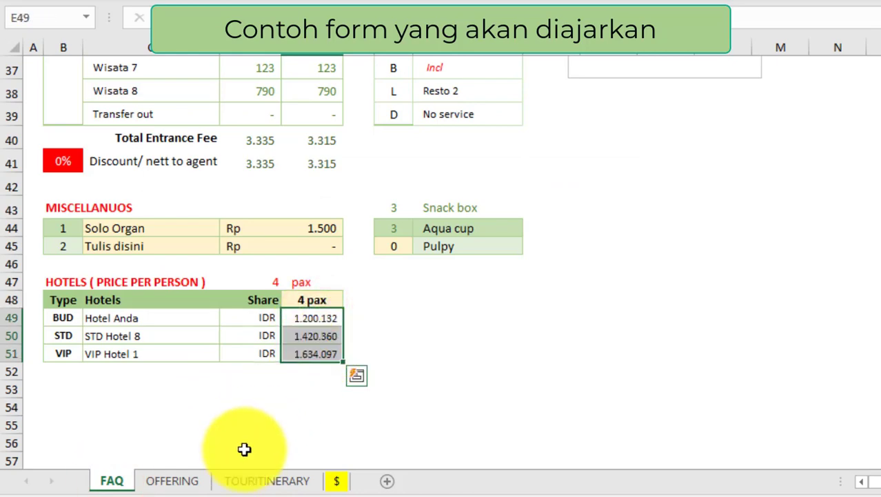
# Step: Review Day 1's Wisata 2, 3, 4 and Free program entries on TOURITINERARY, then return to FAQ
pyautogui.click(257, 481)
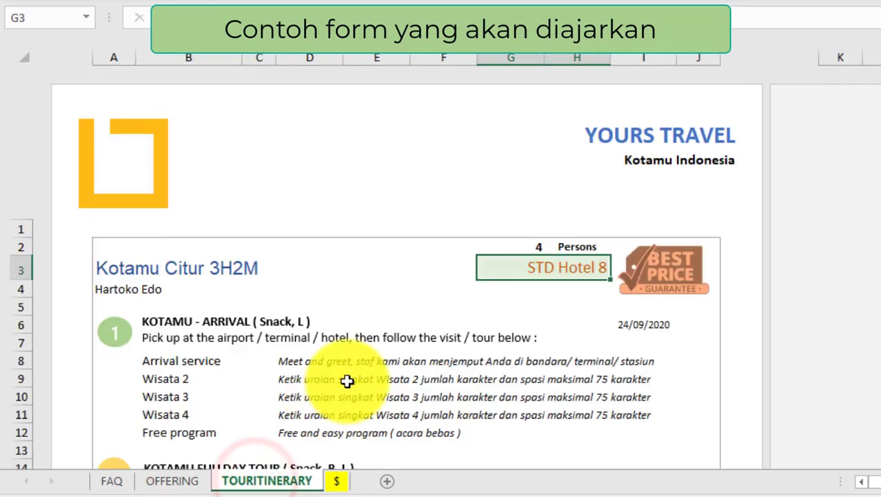
pyautogui.scroll(-1, 303, 352)
pyautogui.click(174, 175)
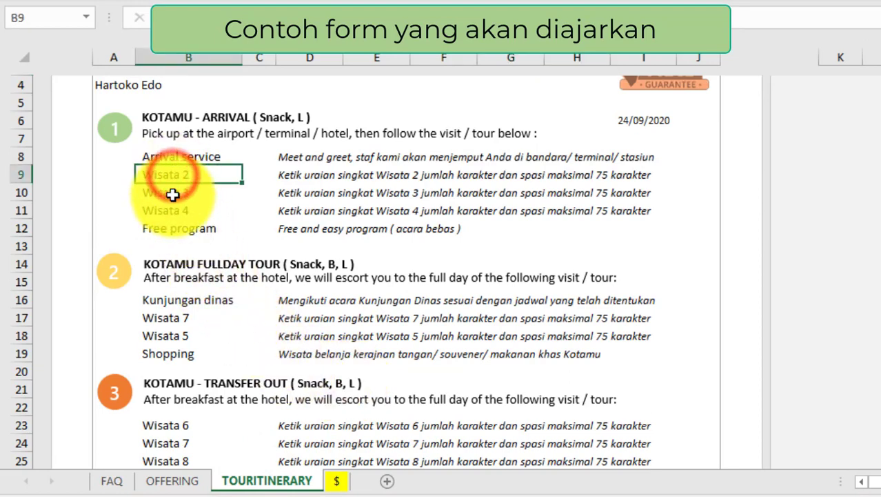
pyautogui.click(172, 193)
pyautogui.click(171, 210)
pyautogui.click(174, 229)
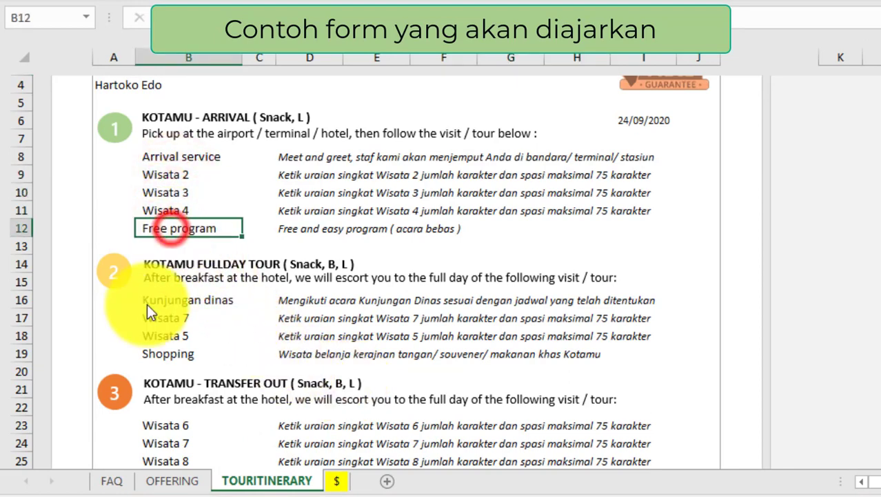
pyautogui.click(116, 483)
pyautogui.scroll(7, 247, 312)
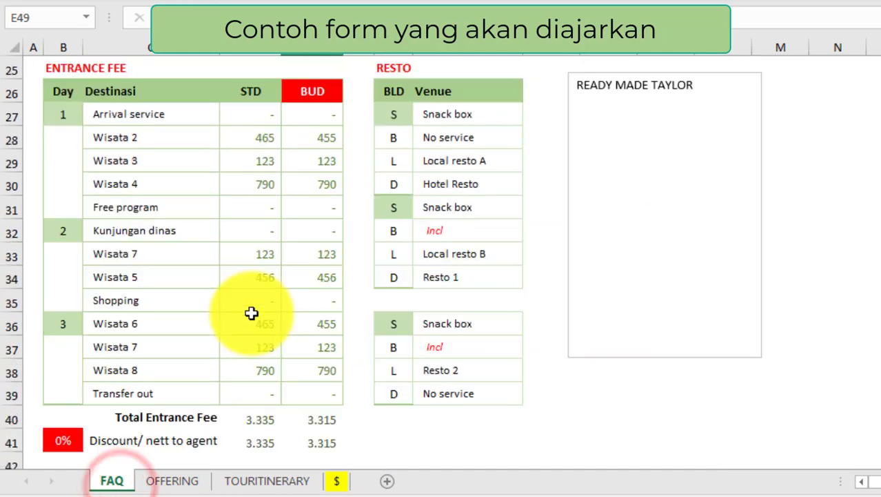
# Step: Change day 1's Wisata 2 destination in FAQ to Kunjungan dinas
pyautogui.click(125, 308)
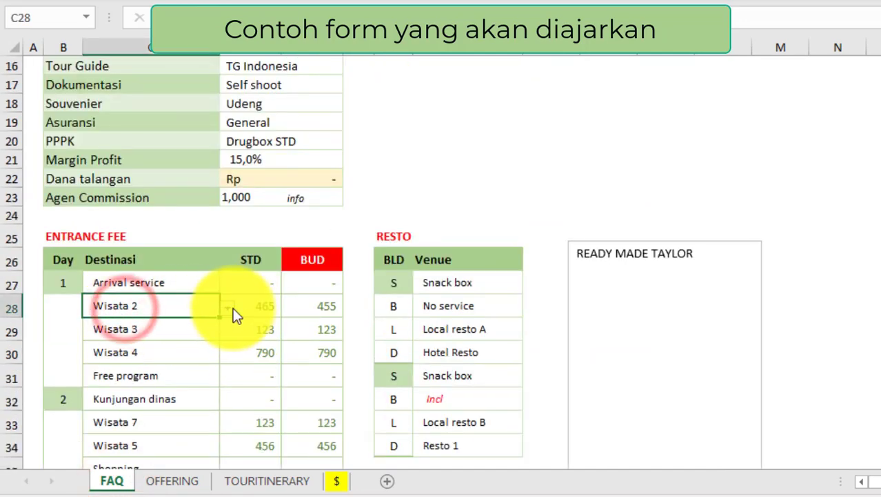
pyautogui.click(228, 307)
pyautogui.moveTo(222, 365); pyautogui.dragTo(221, 337)
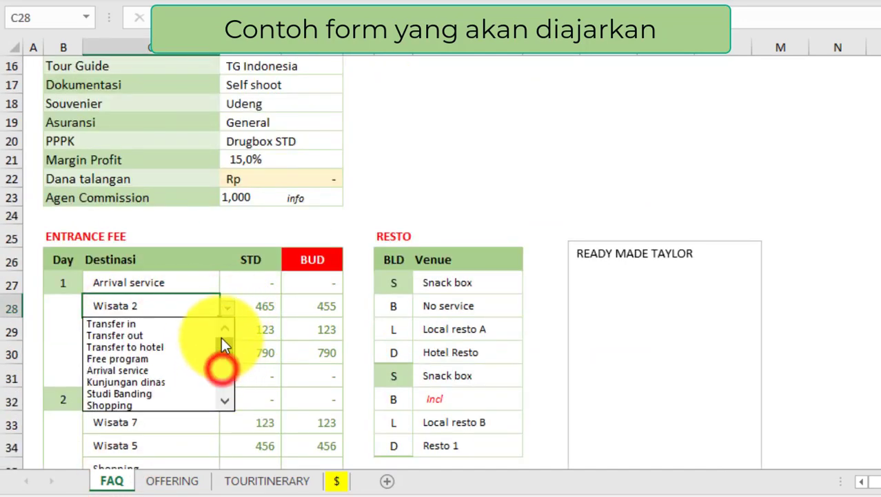
pyautogui.click(132, 381)
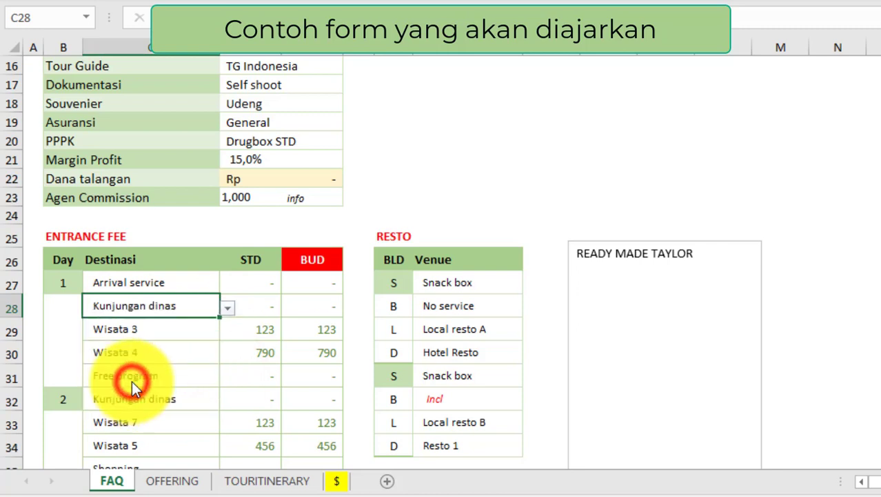
pyautogui.click(269, 306)
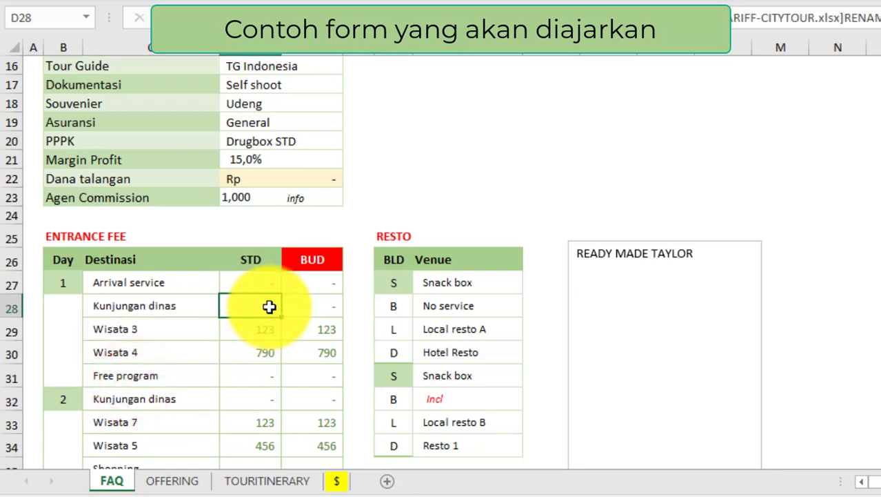
# Step: Confirm TOURITINERARY shows Kunjungan dinas on day 1, then view updated OFFERING rates
pyautogui.click(266, 480)
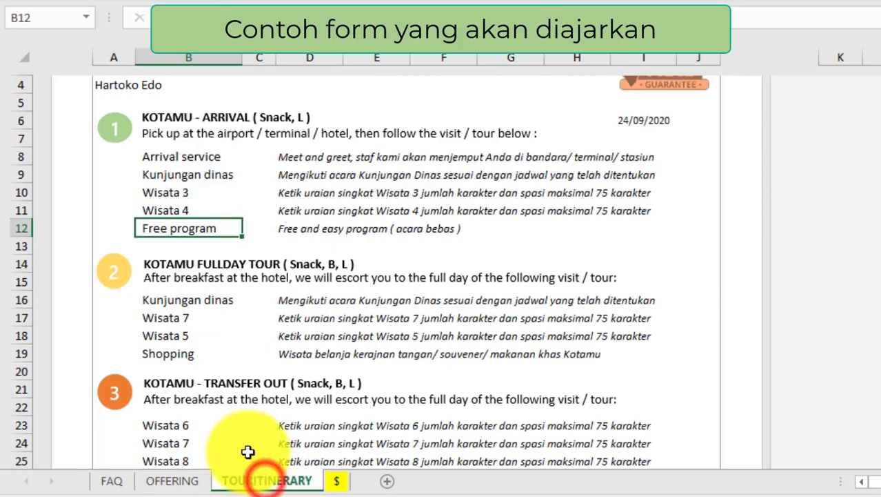
pyautogui.click(173, 176)
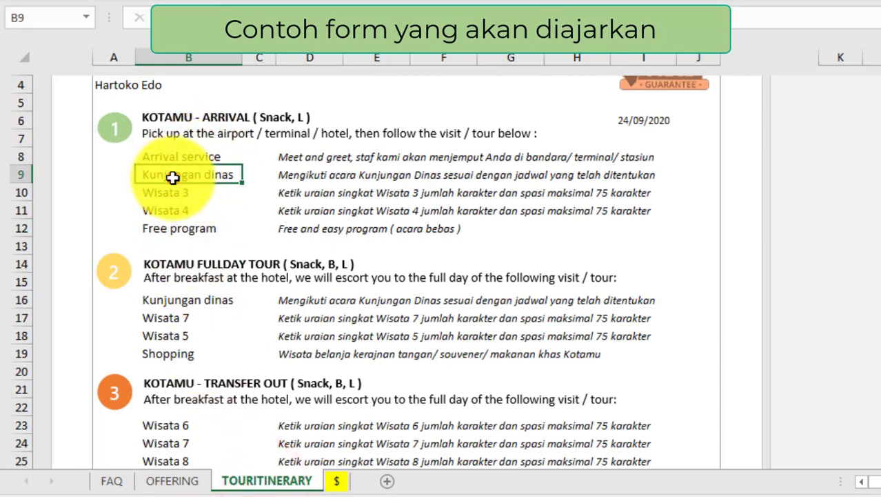
pyautogui.click(292, 175)
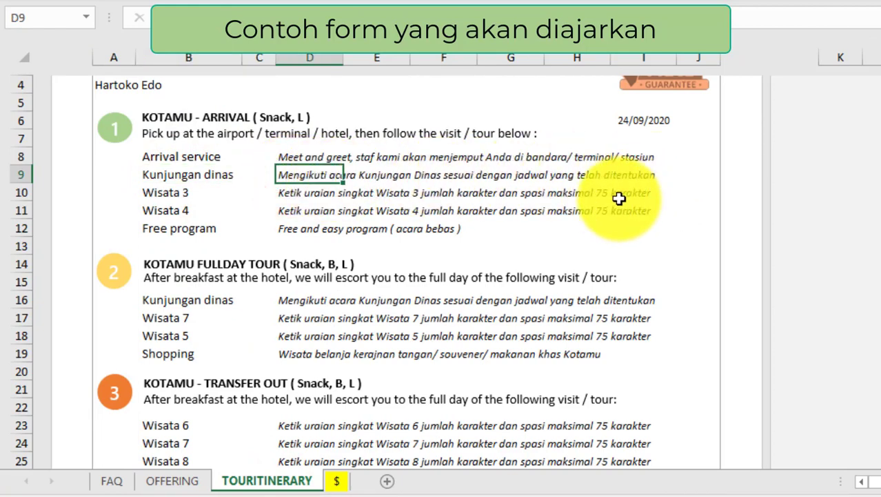
pyautogui.scroll(2, 619, 198)
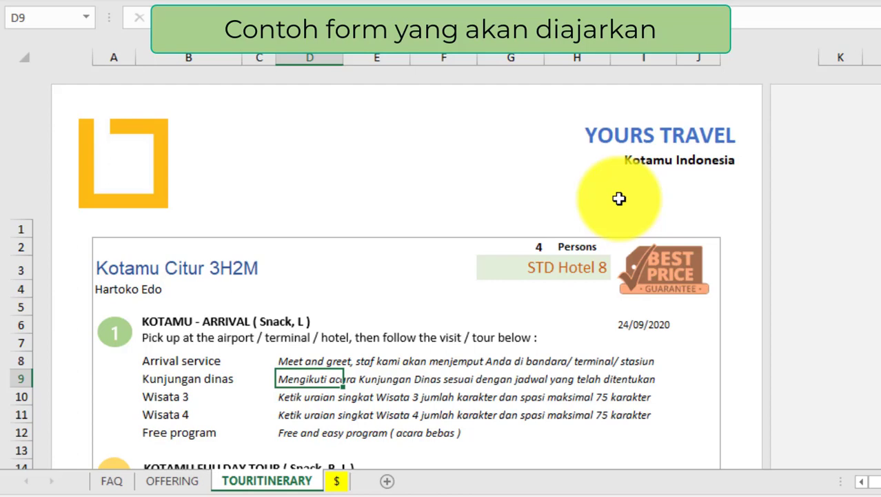
pyautogui.click(542, 264)
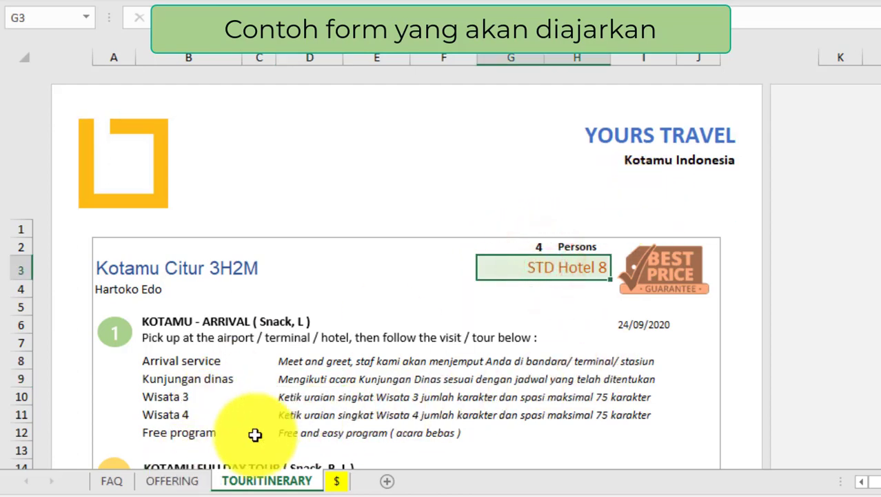
pyautogui.click(174, 483)
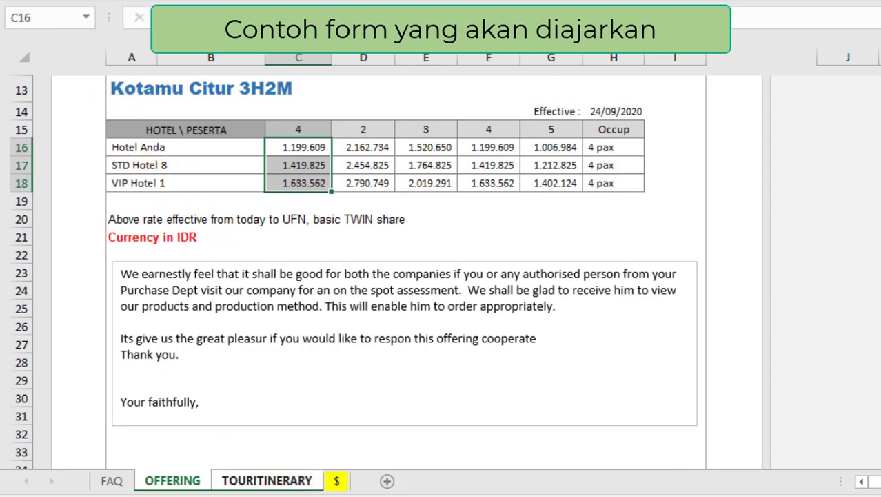
# Step: Save a PDF copy of the workbook, named after the customer and tour date, in TCC18-DEF-CITYTOUR-3D
pyautogui.hotkey('alt', 'f')
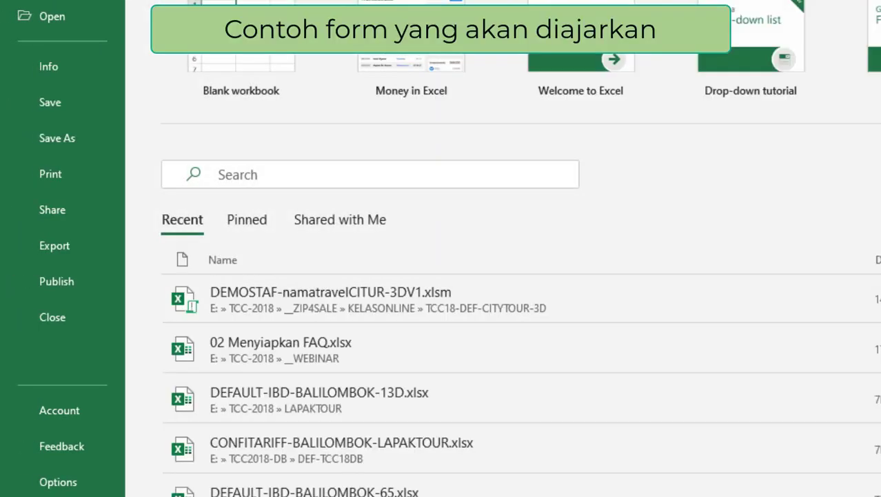
pyautogui.click(68, 136)
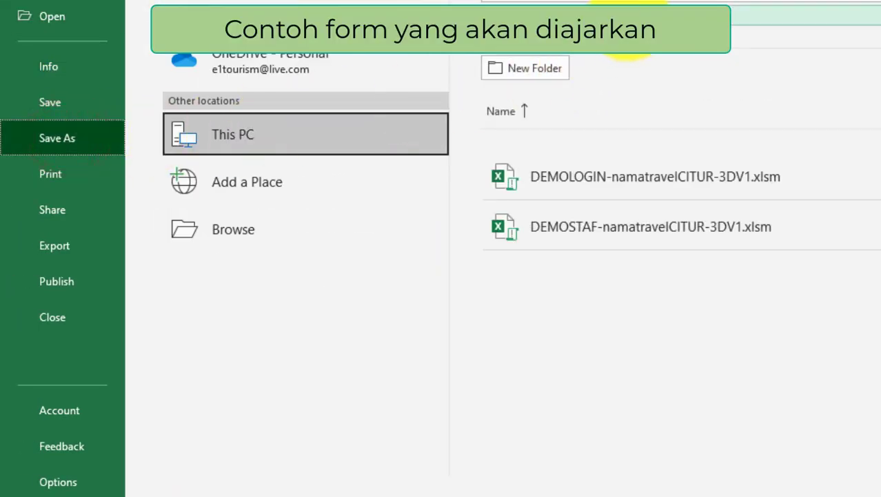
pyautogui.click(628, 19)
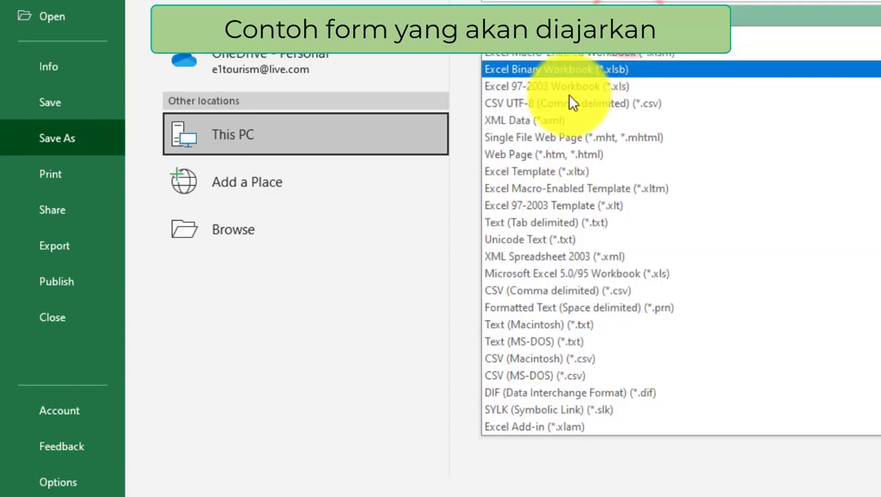
pyautogui.scroll(-2, 528, 207)
pyautogui.click(518, 381)
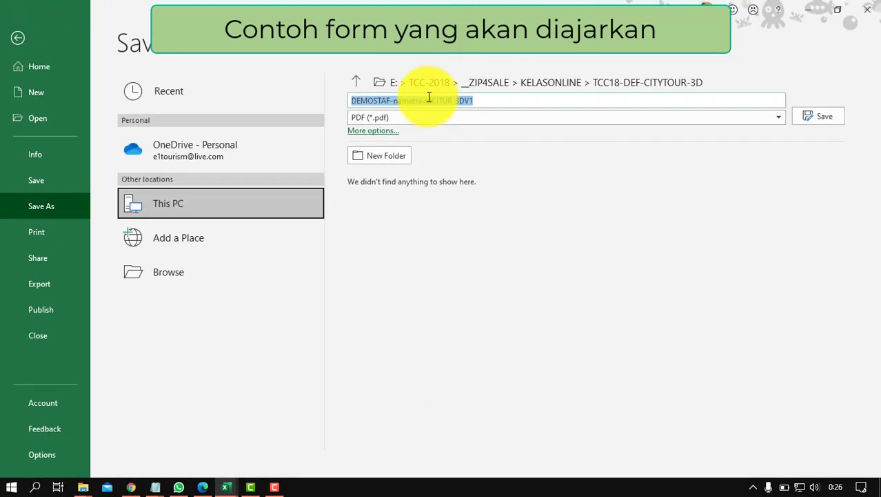
pyautogui.write('H')
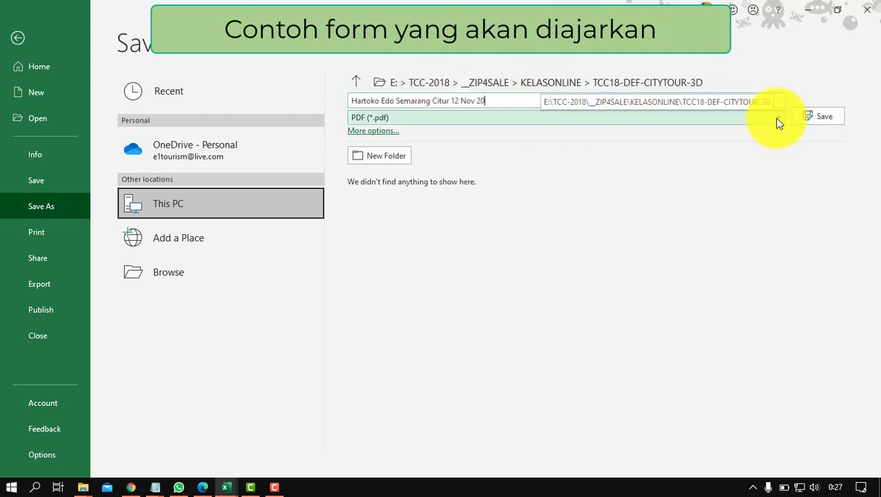
pyautogui.click(823, 116)
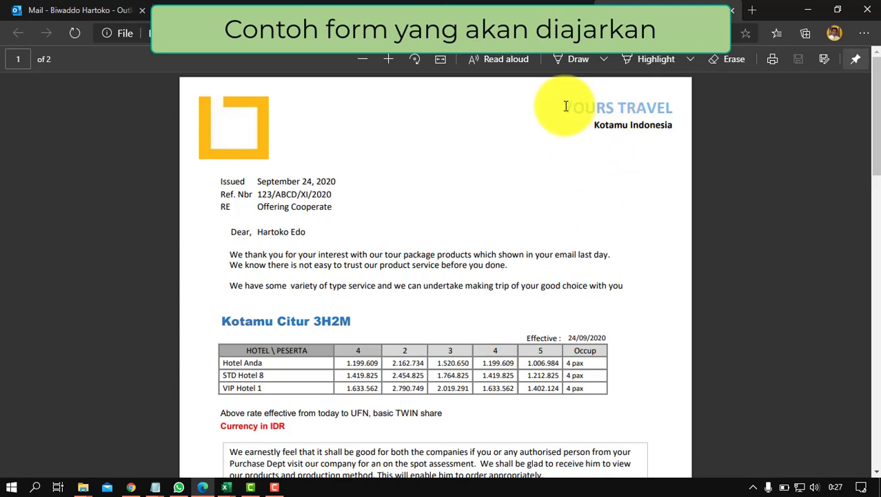
# Step: Review the PDF's YOURS TRAVEL heading and rates up to 1.633.562, then return to 02 Menyiapkan FAQ
pyautogui.moveTo(564, 106); pyautogui.dragTo(669, 122)
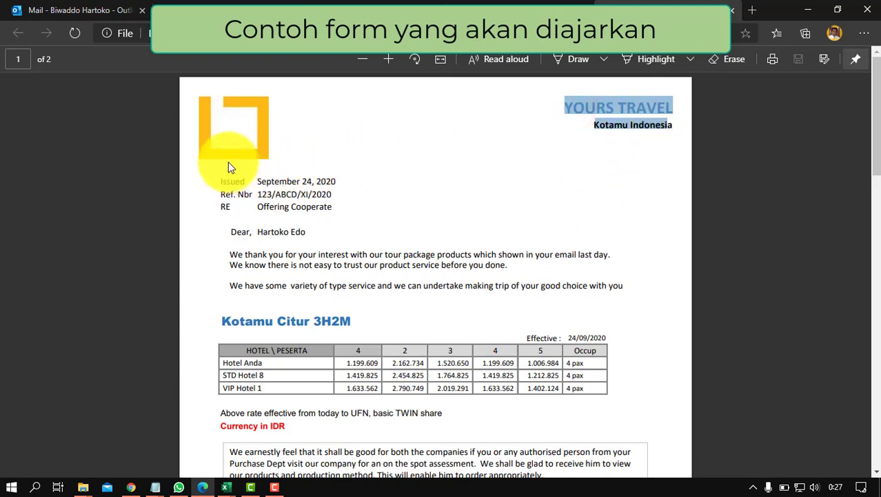
pyautogui.scroll(-1, 352, 275)
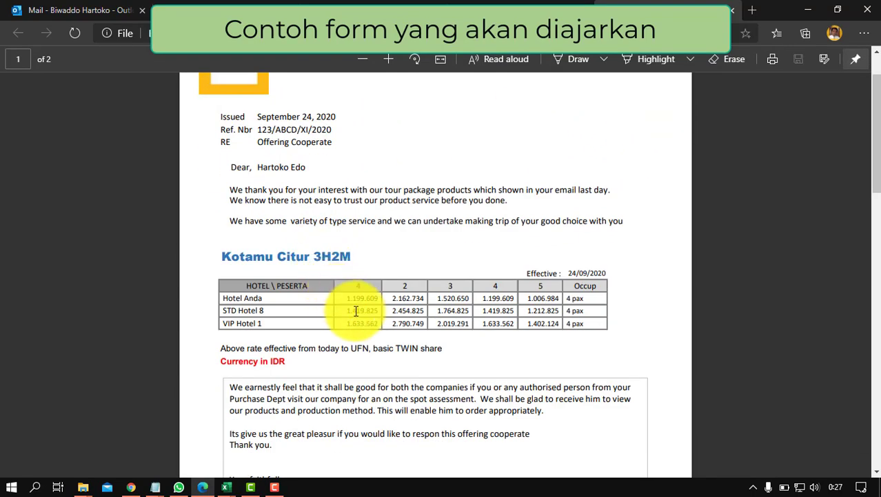
pyautogui.moveTo(338, 298); pyautogui.dragTo(376, 323)
pyautogui.click(365, 303)
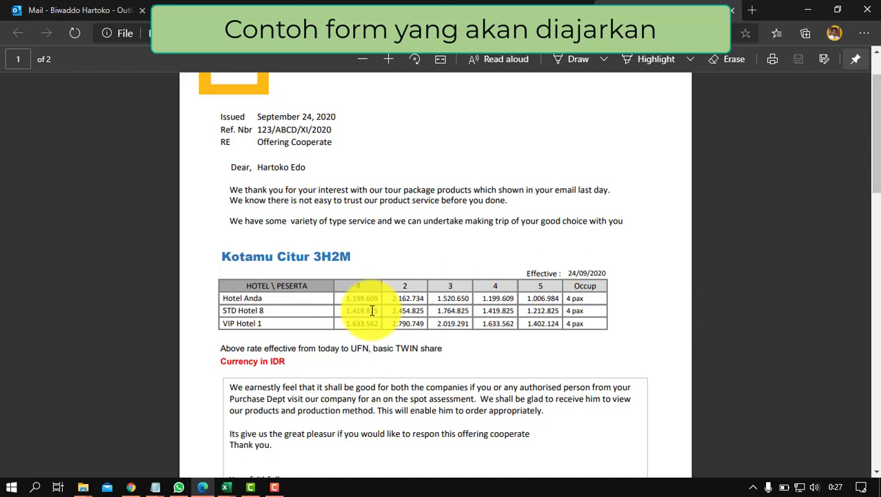
pyautogui.scroll(-1, 372, 310)
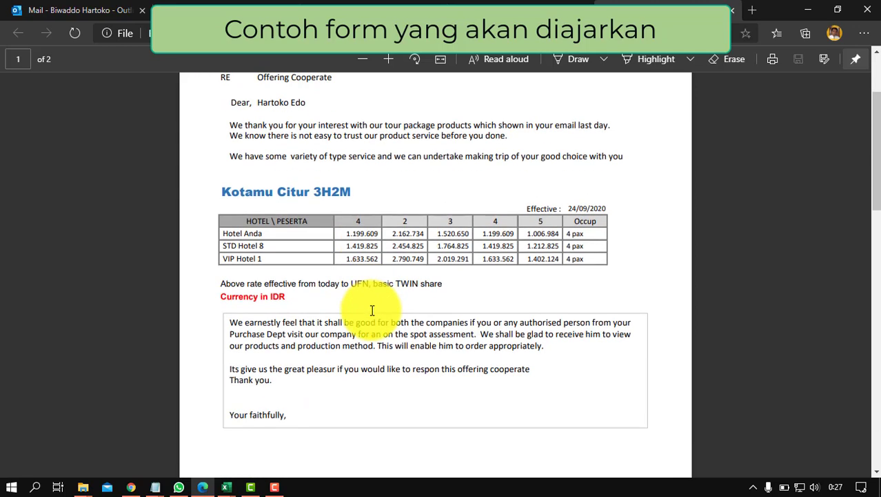
pyautogui.click(361, 256)
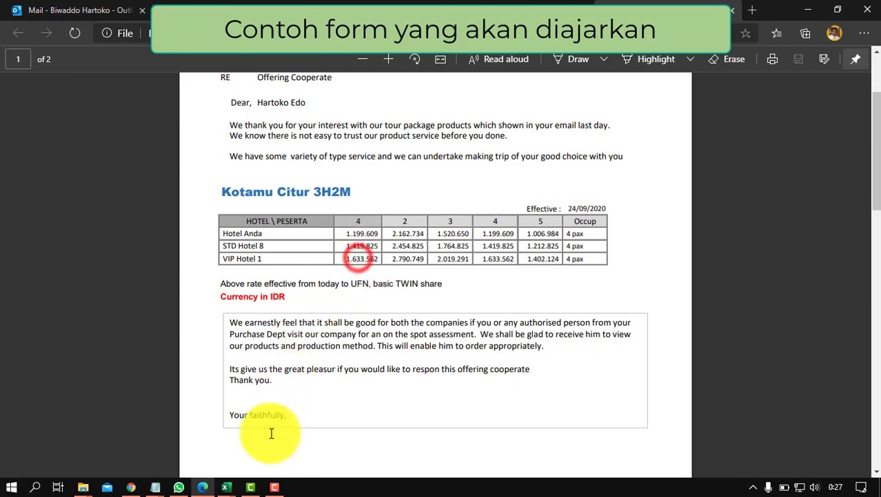
pyautogui.moveTo(222, 477)
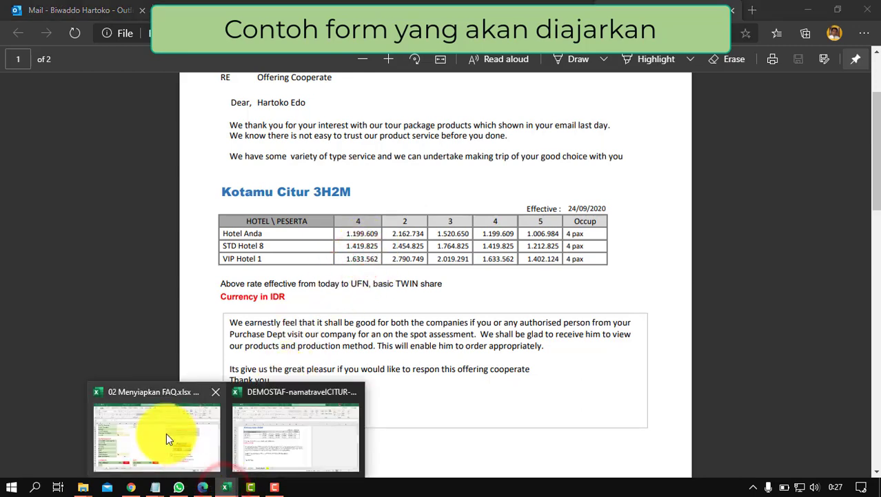
pyautogui.click(157, 431)
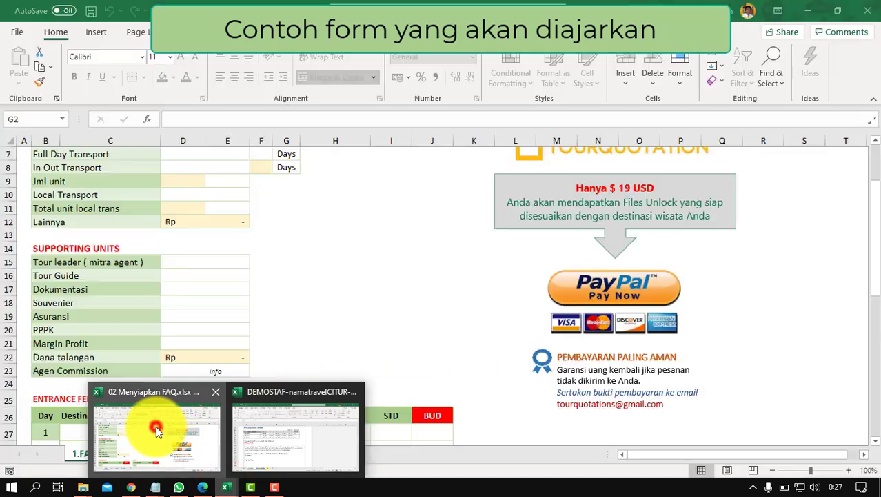
# Step: Switch to the tour quotation workbook and select the 4-person fares on TOURITINERARY
pyautogui.click(232, 487)
pyautogui.click(285, 438)
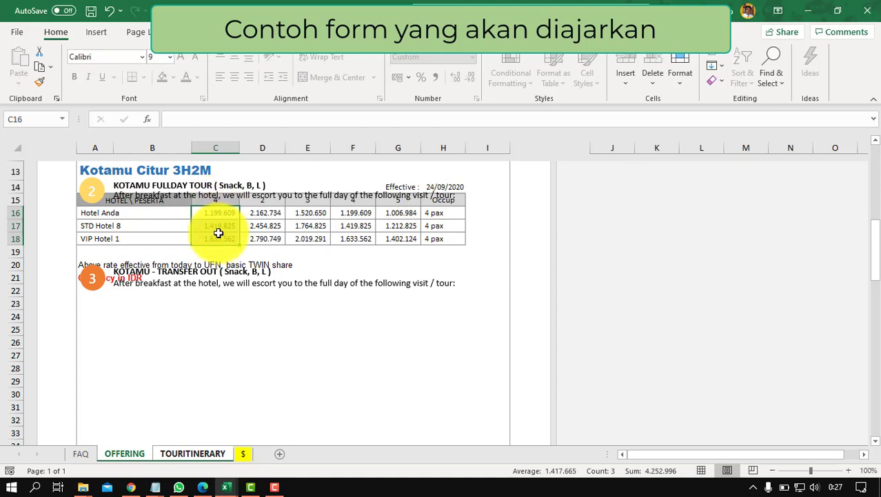
pyautogui.click(199, 457)
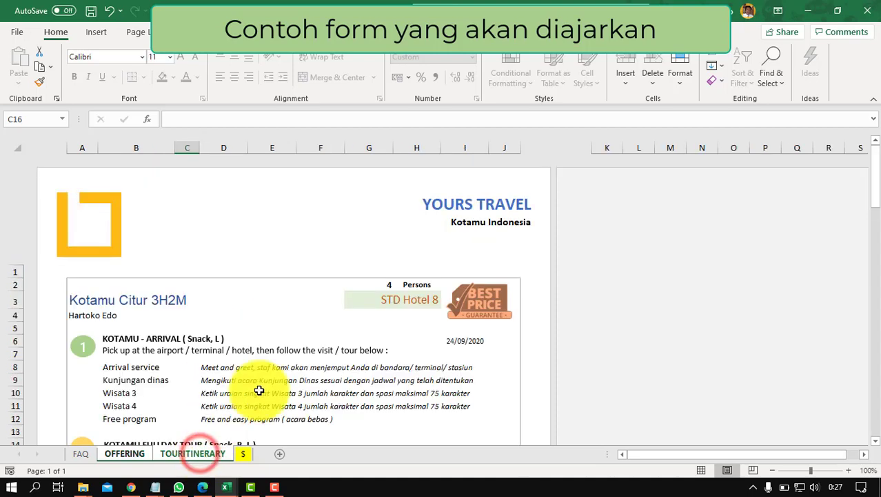
pyautogui.scroll(-7, 262, 380)
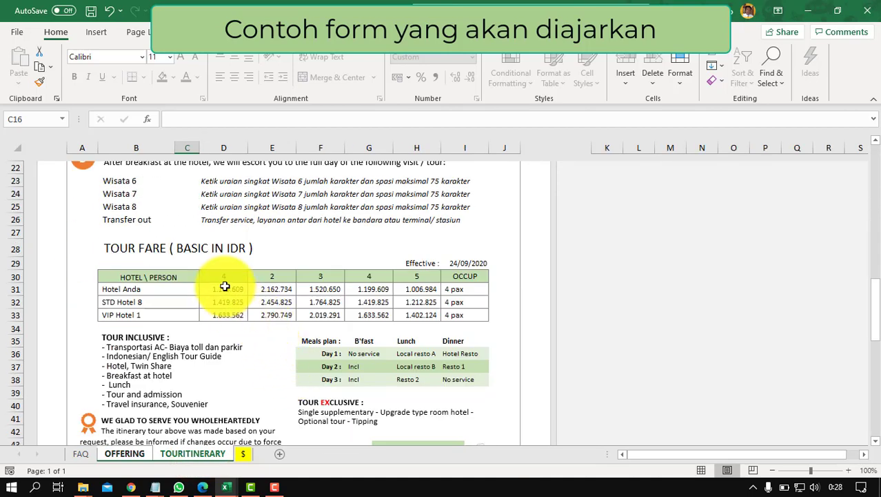
pyautogui.moveTo(227, 287); pyautogui.dragTo(226, 311)
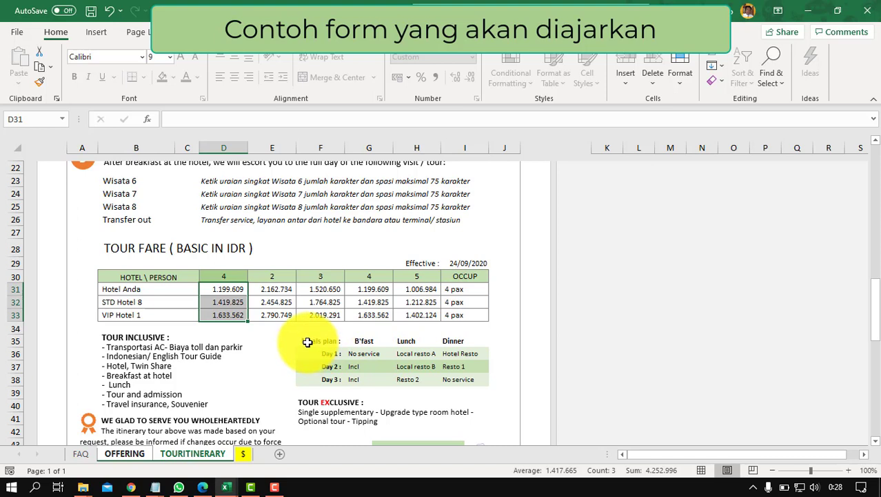
# Step: Inspect the meals plan entries: Day 1 No service and Local resto A, Day 3 Incl, Day 2 dinner
pyautogui.click(360, 356)
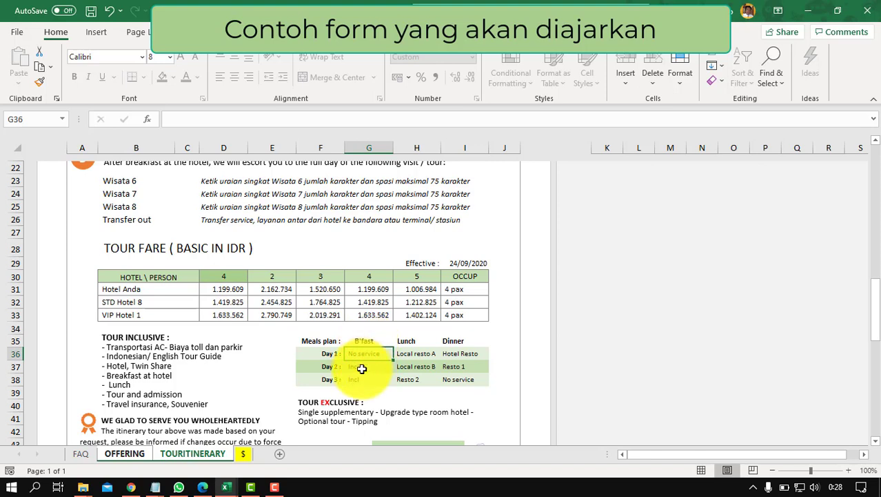
pyautogui.click(360, 380)
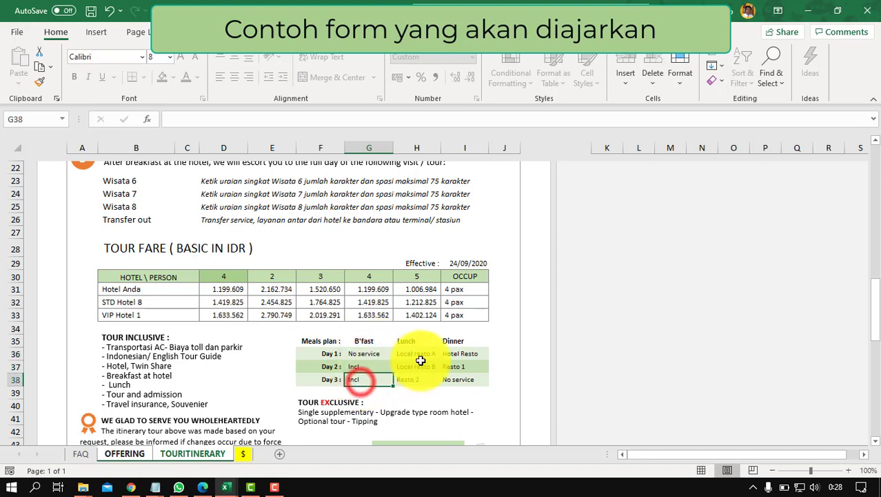
pyautogui.click(419, 354)
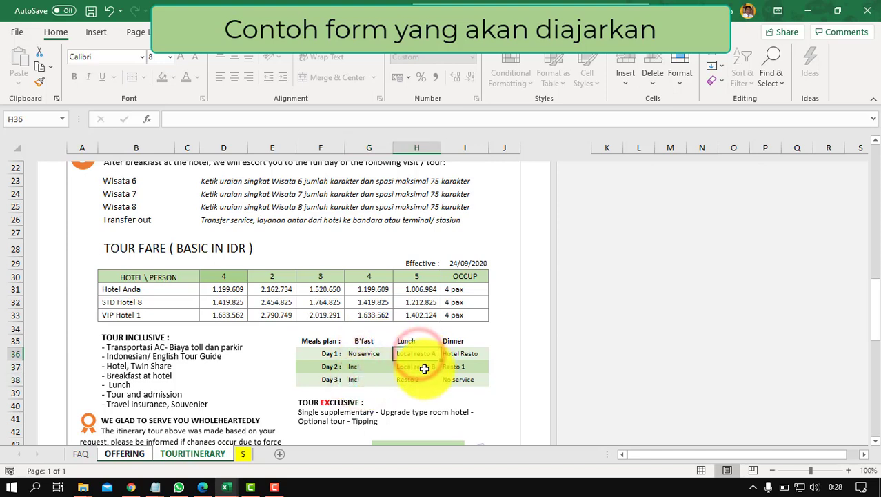
pyautogui.click(459, 366)
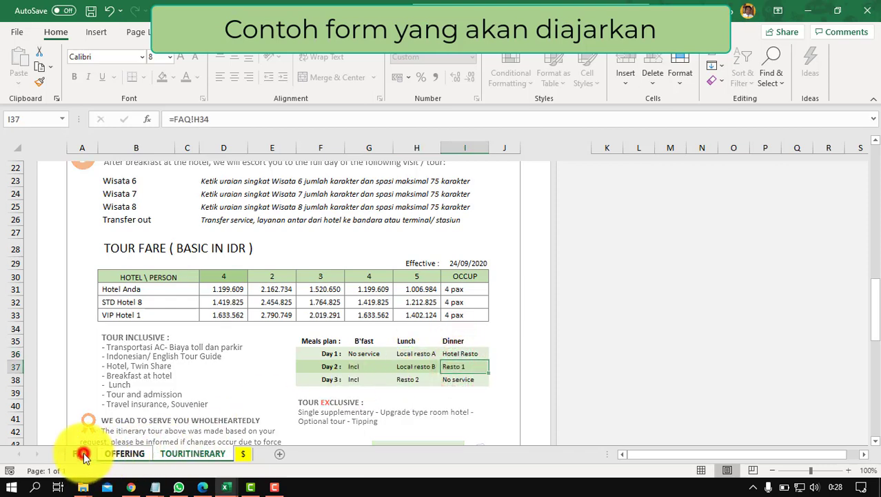
# Step: On the FAQ sheet, change the Day 2 lunch venue in H33 from Local resto B to Resto 1
pyautogui.click(80, 454)
pyautogui.scroll(-1, 346, 384)
pyautogui.scroll(-1, 346, 383)
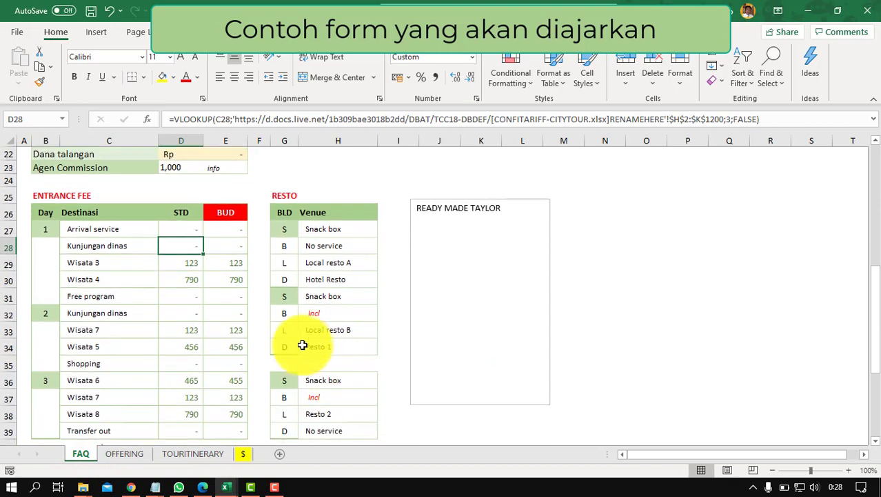
pyautogui.click(325, 331)
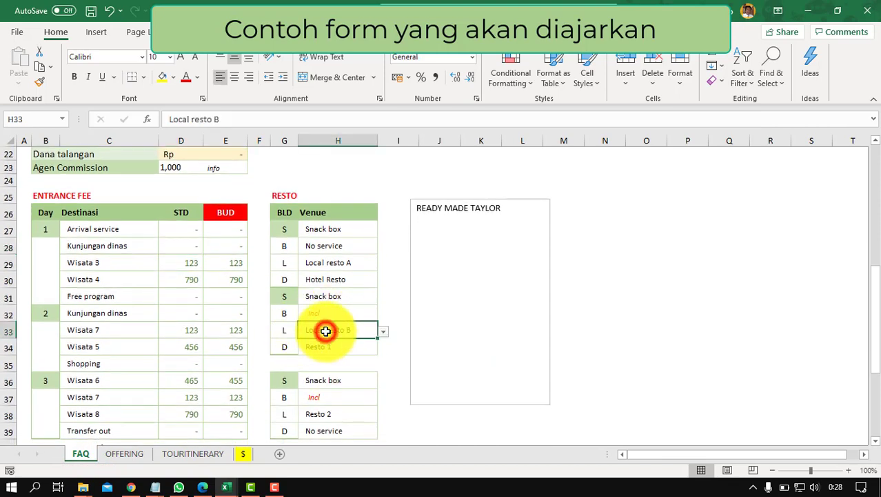
pyautogui.click(385, 333)
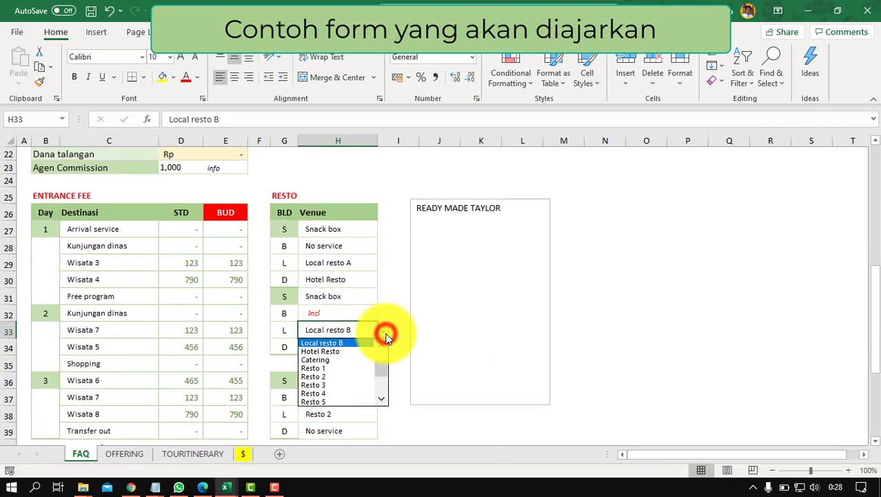
pyautogui.click(312, 368)
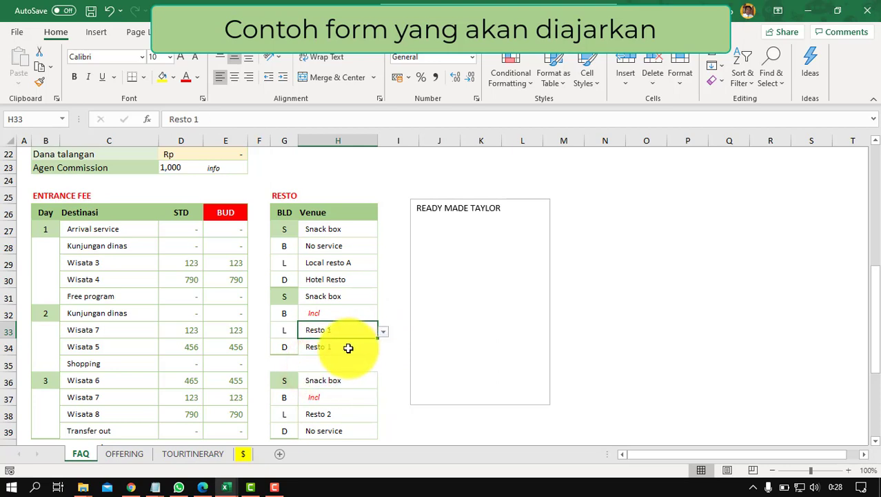
# Step: Set the Day 2 dinner venue in H34 to Resto 5 and view TOURITINERARY
pyautogui.click(346, 346)
pyautogui.click(384, 350)
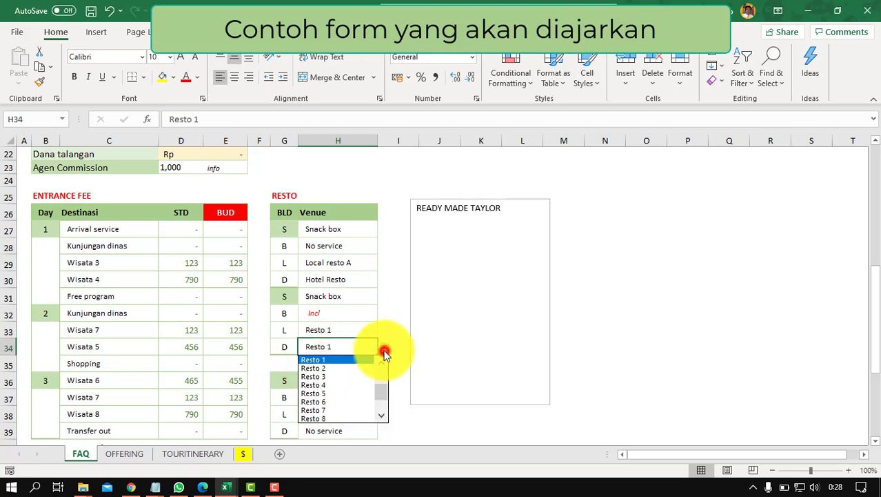
pyautogui.click(309, 392)
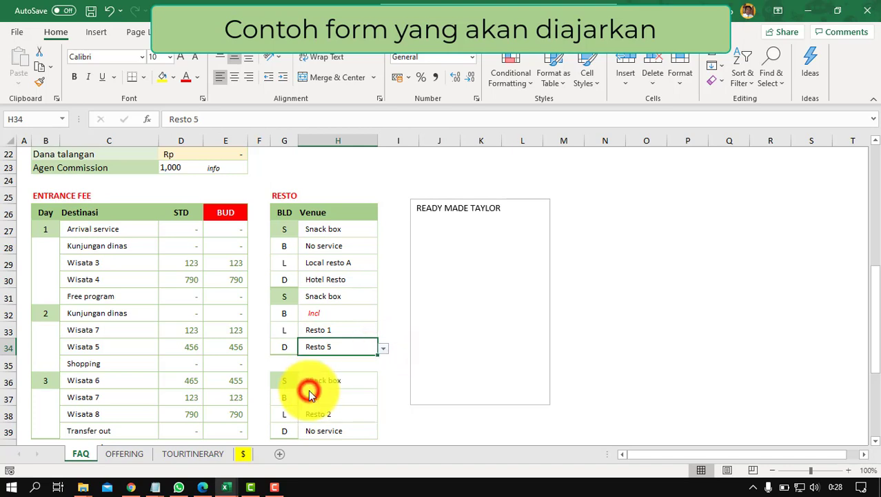
pyautogui.click(323, 342)
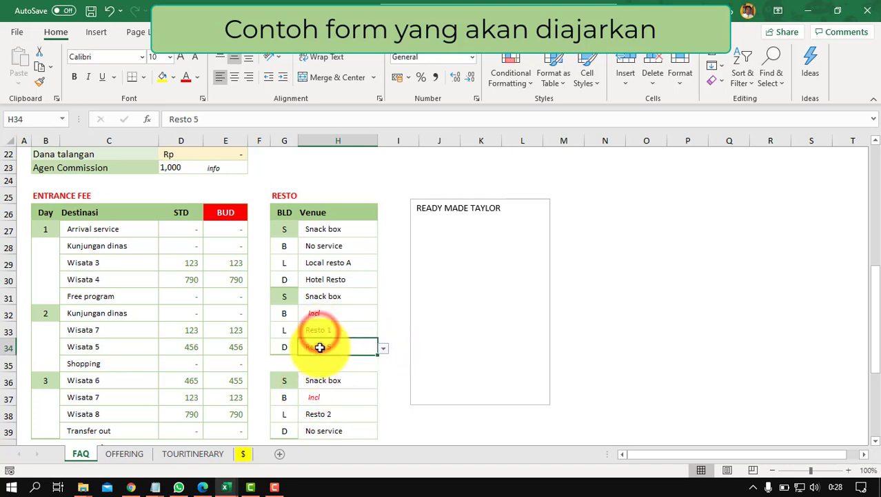
pyautogui.click(196, 453)
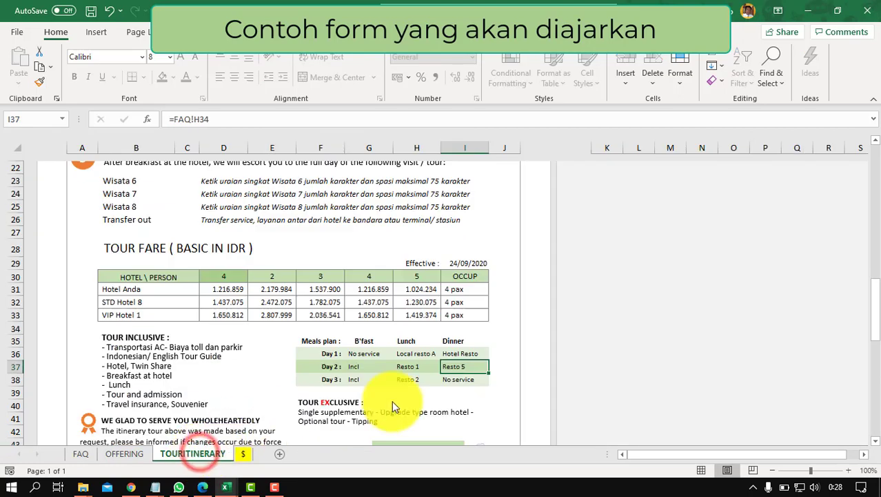
pyautogui.click(412, 366)
pyautogui.click(454, 366)
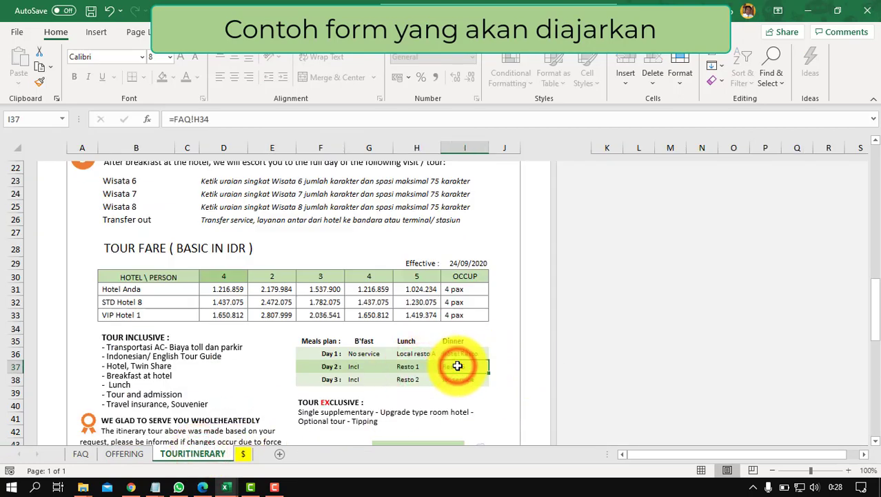
pyautogui.scroll(10, 458, 365)
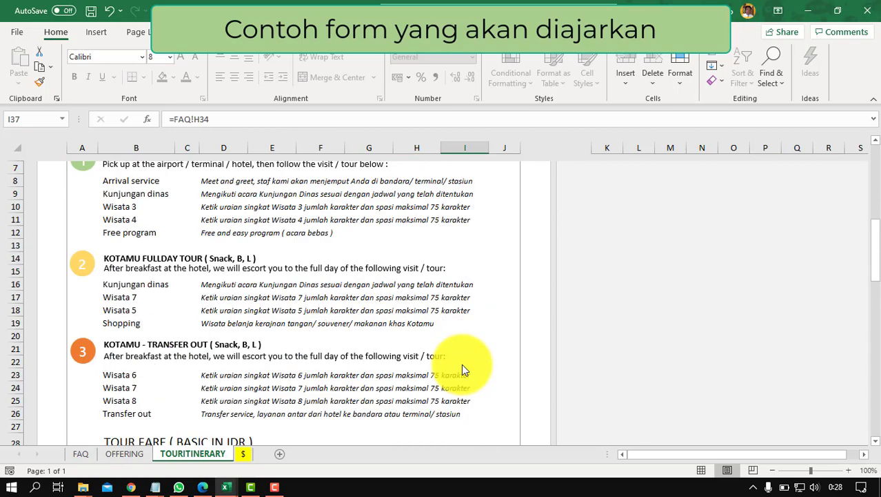
pyautogui.scroll(-10, 461, 363)
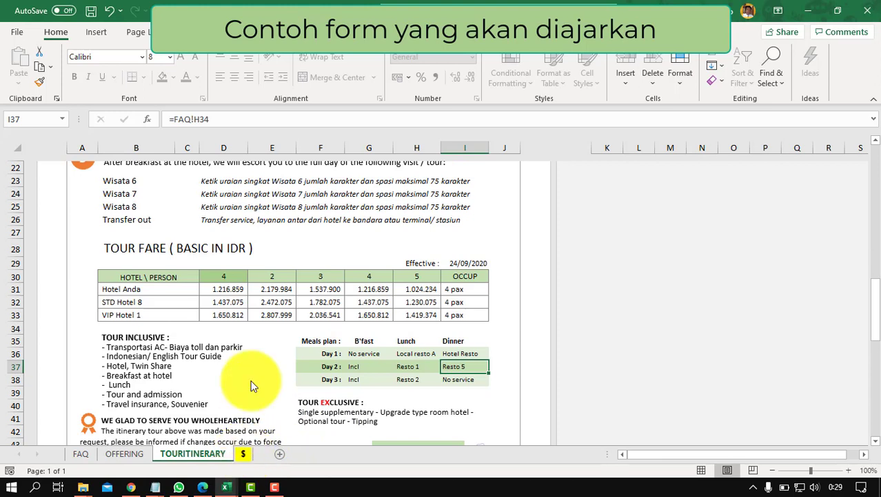
pyautogui.click(243, 453)
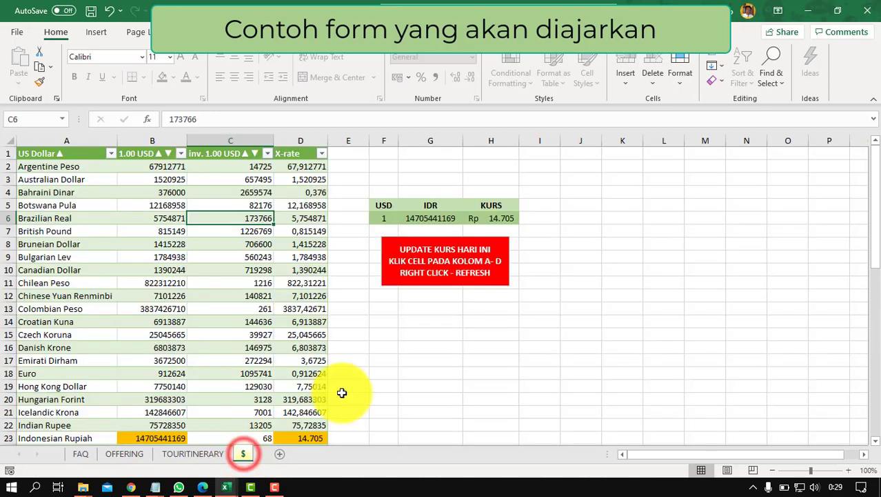
# Step: Inspect the KURS formula in H6, the currency table's cell actions and the Review options
pyautogui.click(502, 218)
pyautogui.click(166, 244)
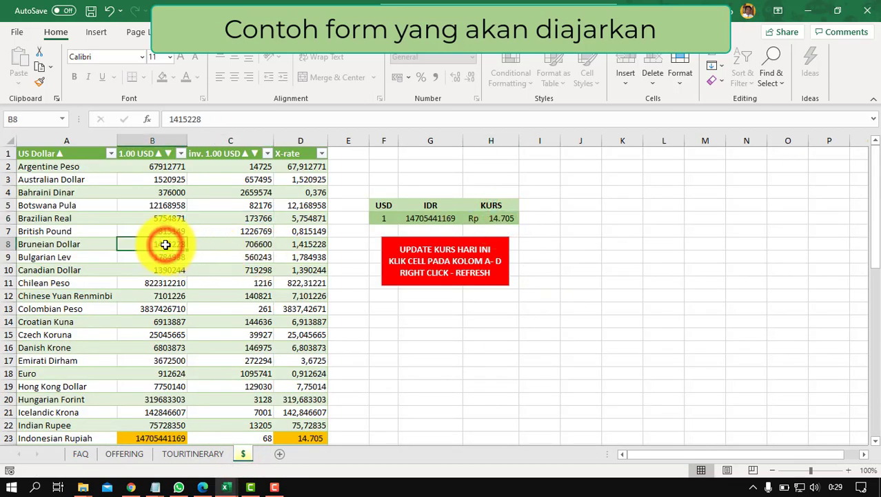
pyautogui.rightClick(166, 244)
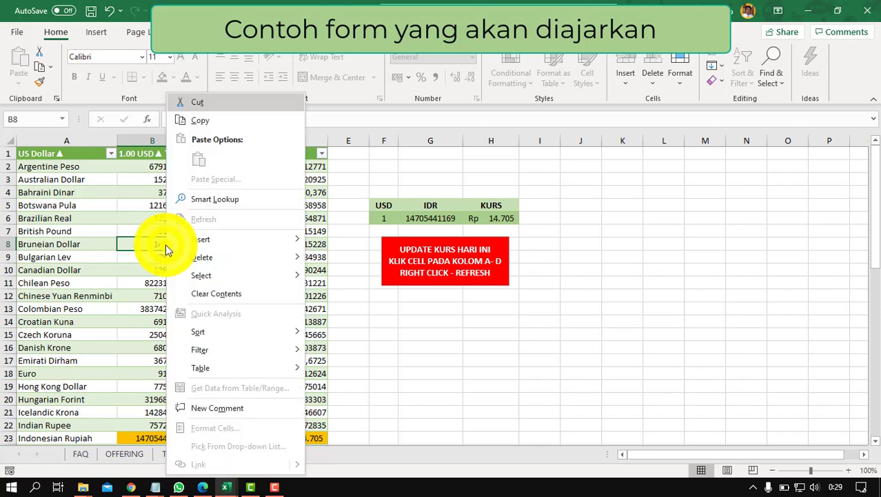
pyautogui.moveTo(183, 241)
pyautogui.click(152, 238)
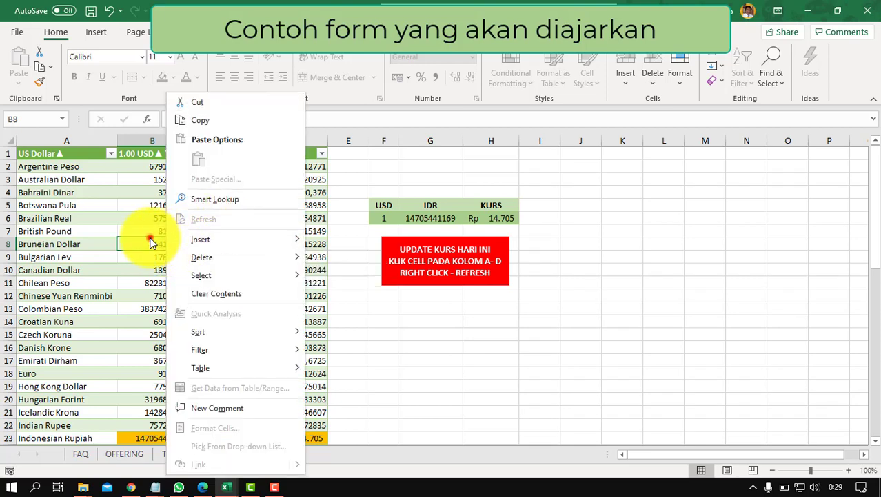
pyautogui.click(283, 31)
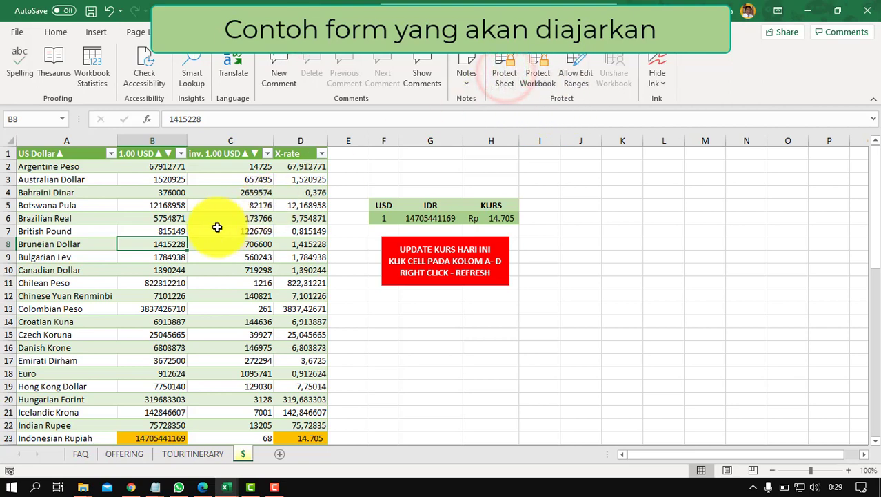
# Step: Refresh the currency table's exchange rates, confirm 14.834 IDR per USD, and list open workbooks
pyautogui.rightClick(162, 244)
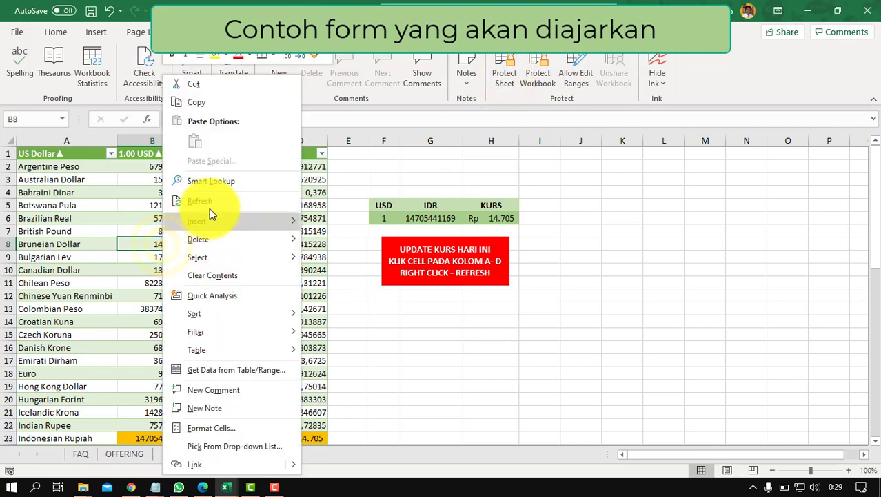
pyautogui.click(207, 202)
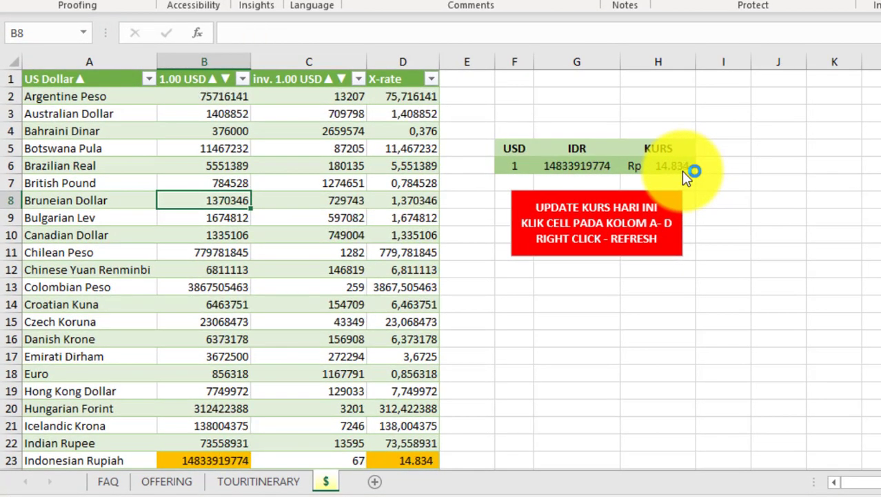
pyautogui.click(664, 167)
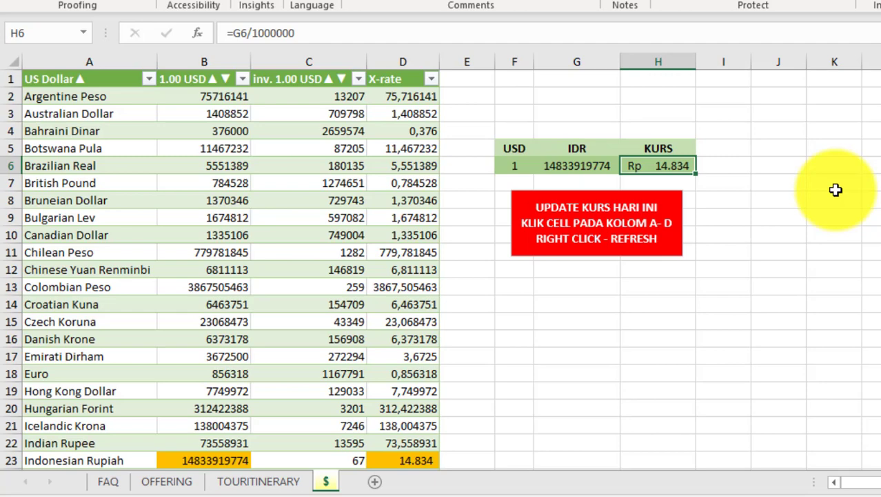
pyautogui.click(297, 493)
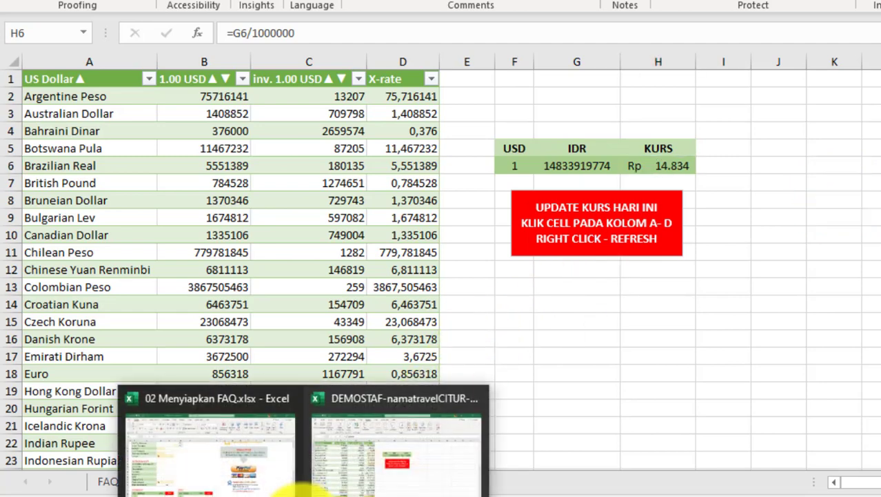
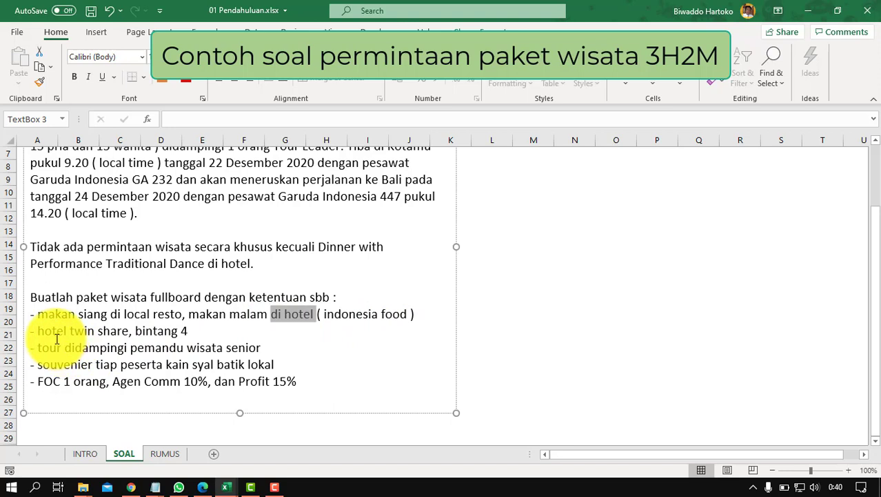
pyautogui.click(71, 329)
pyautogui.moveTo(71, 329); pyautogui.dragTo(117, 332)
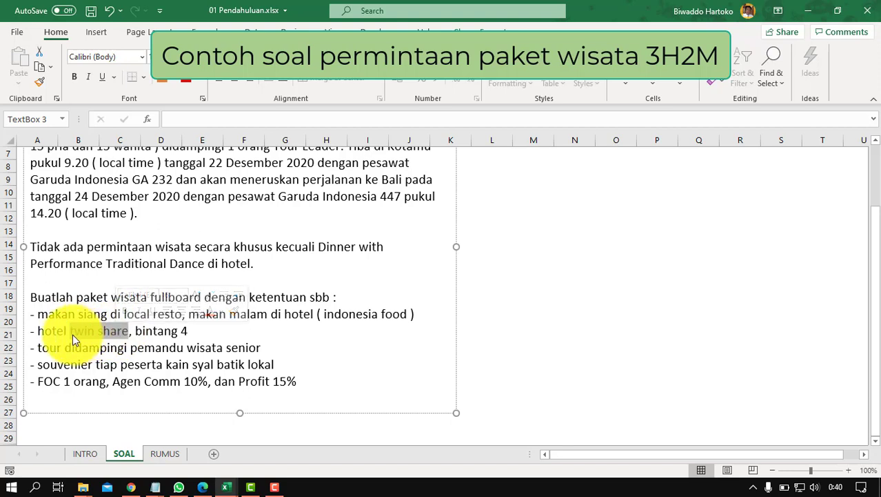
pyautogui.click(151, 331)
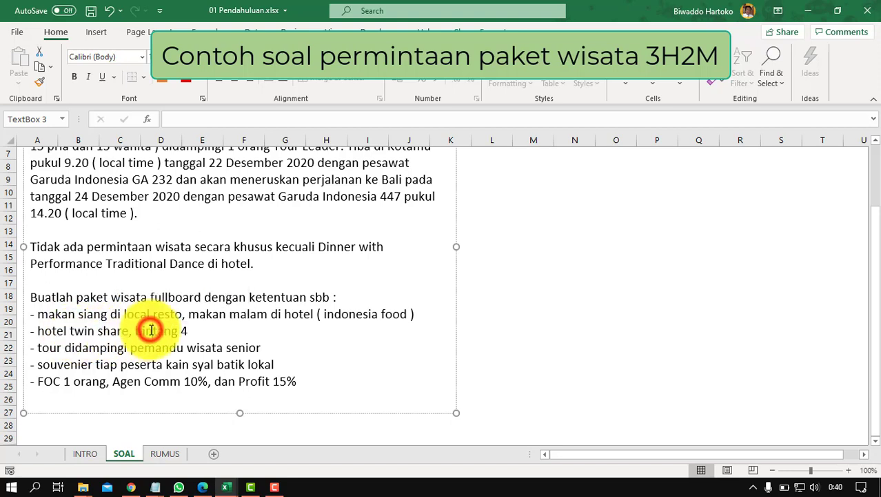
pyautogui.click(131, 332)
pyautogui.write(',')
pyautogui.moveTo(135, 332); pyautogui.dragTo(185, 331)
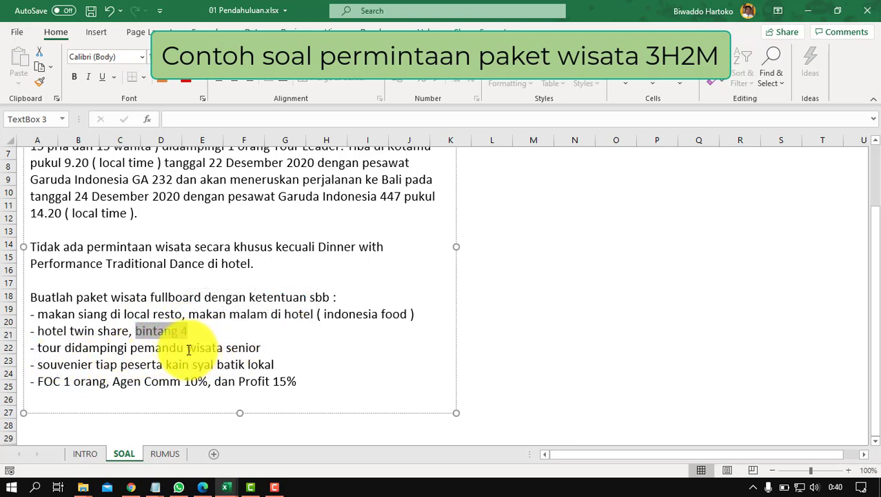
pyautogui.moveTo(187, 348); pyautogui.dragTo(252, 349)
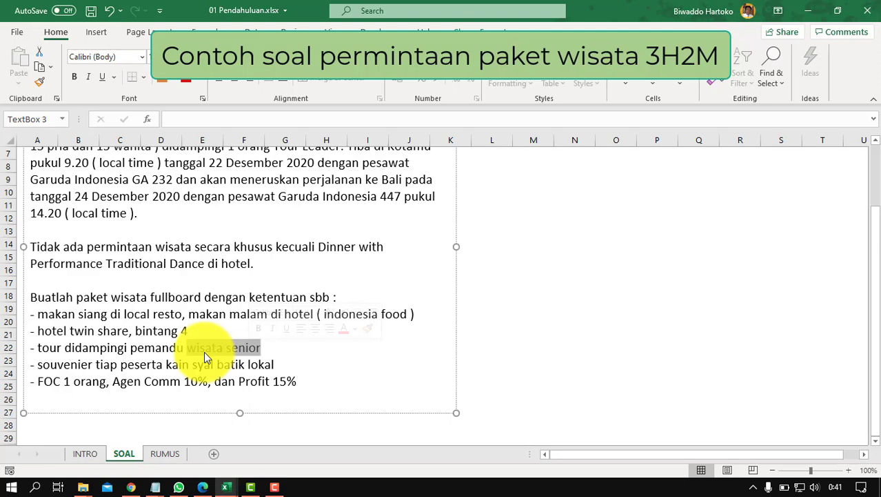
pyautogui.click(226, 349)
pyautogui.scroll(1, 231, 349)
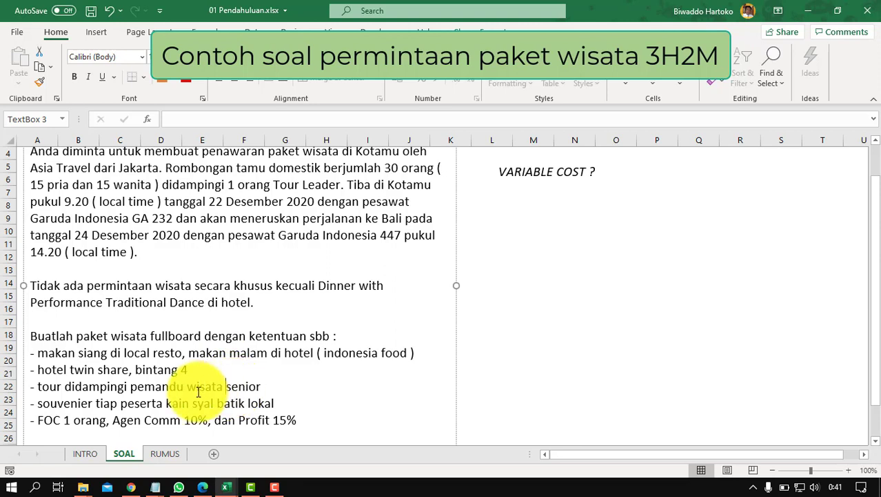
pyautogui.moveTo(141, 384); pyautogui.dragTo(273, 388)
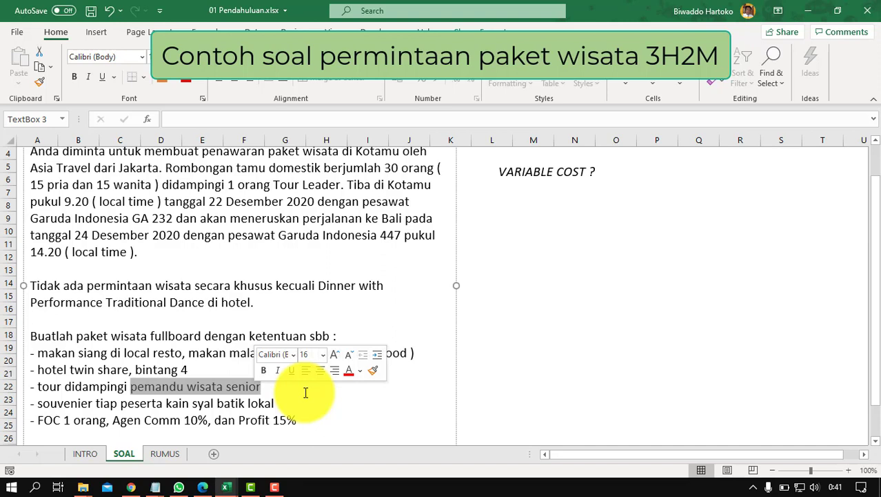
pyautogui.click(77, 408)
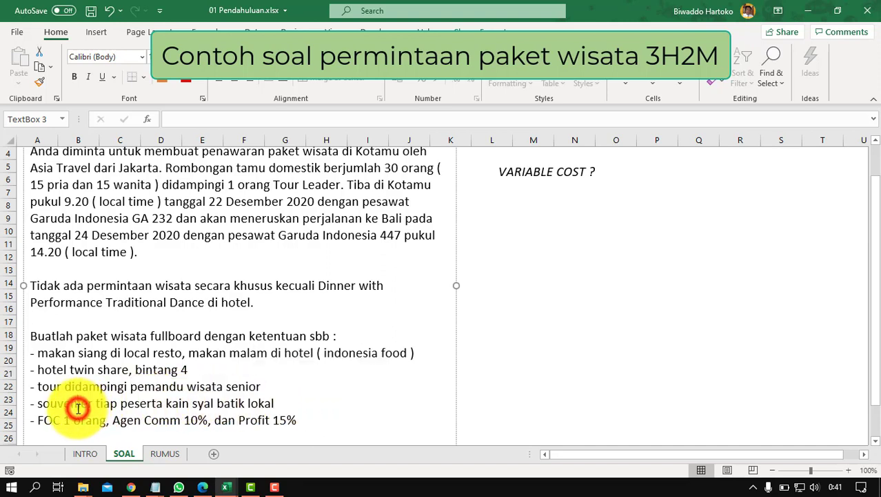
pyautogui.doubleClick(62, 407)
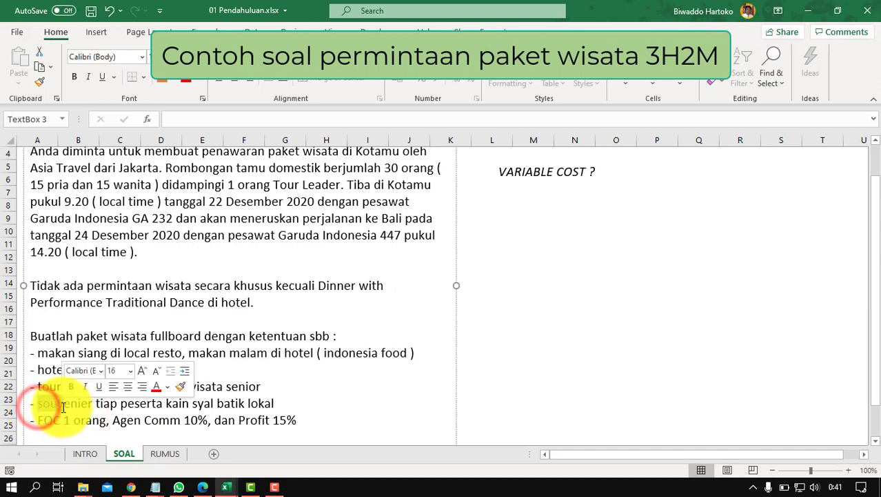
pyautogui.moveTo(194, 404); pyautogui.dragTo(275, 402)
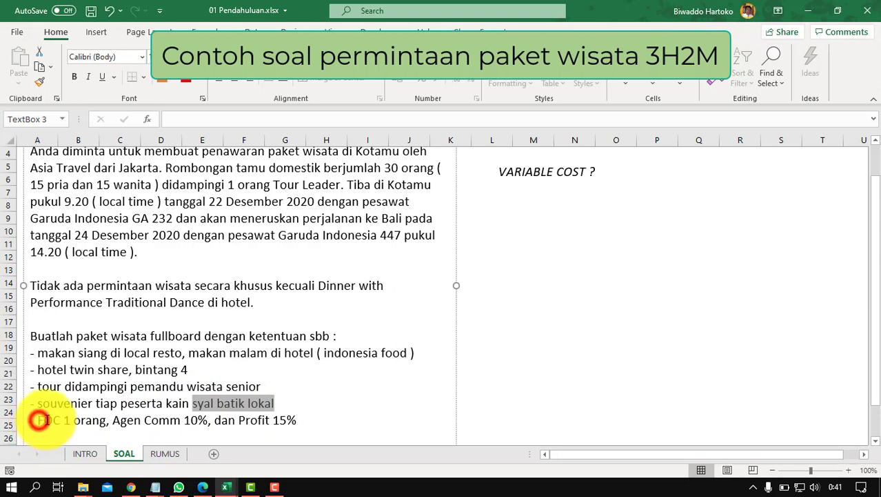
pyautogui.moveTo(38, 420); pyautogui.dragTo(91, 421)
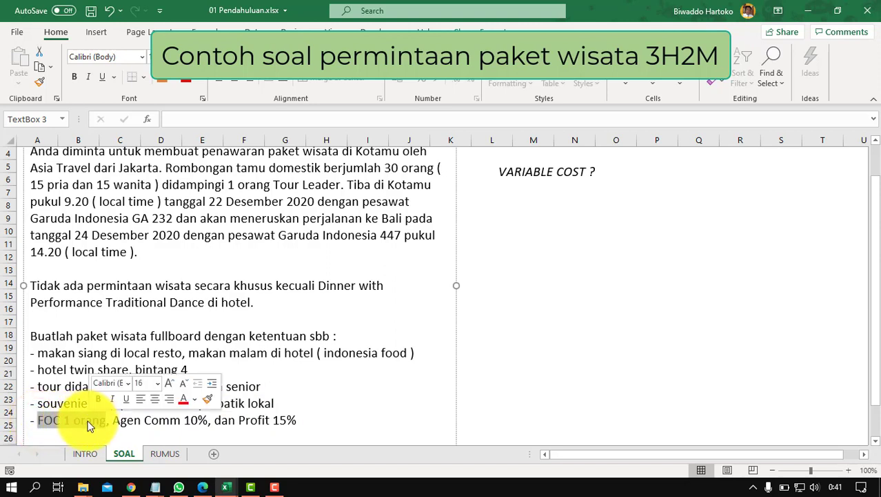
pyautogui.moveTo(112, 420); pyautogui.dragTo(204, 419)
pyautogui.click(204, 420)
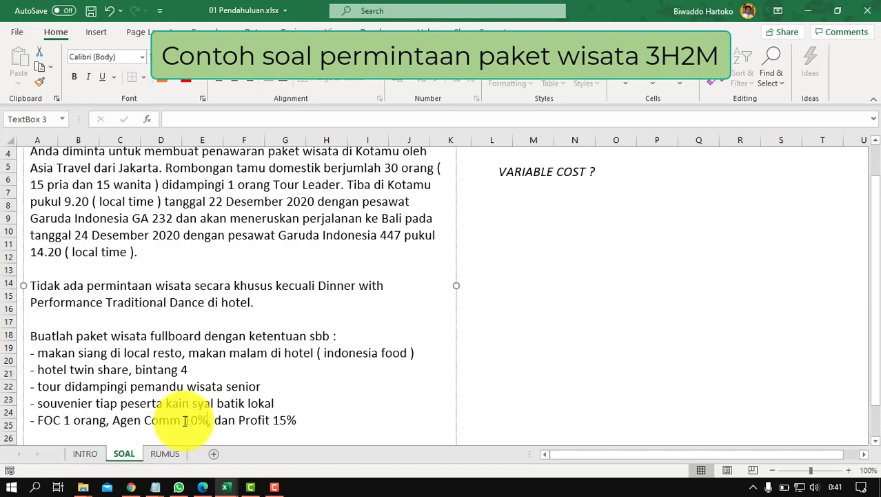
pyautogui.moveTo(185, 420); pyautogui.dragTo(205, 420)
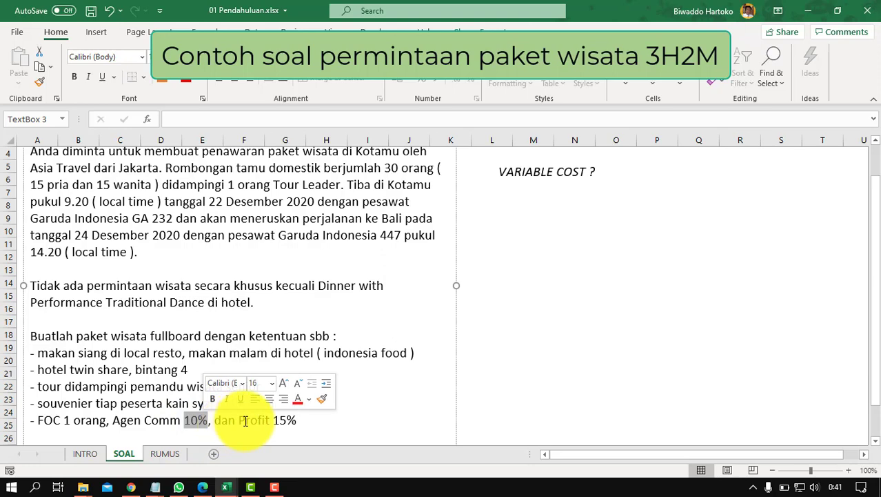
pyautogui.click(238, 420)
pyautogui.moveTo(214, 420); pyautogui.dragTo(297, 419)
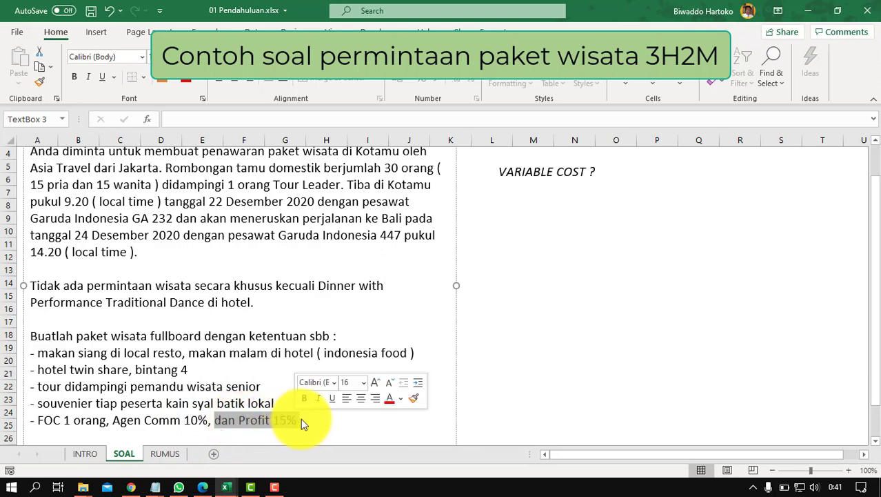
pyautogui.scroll(1, 297, 418)
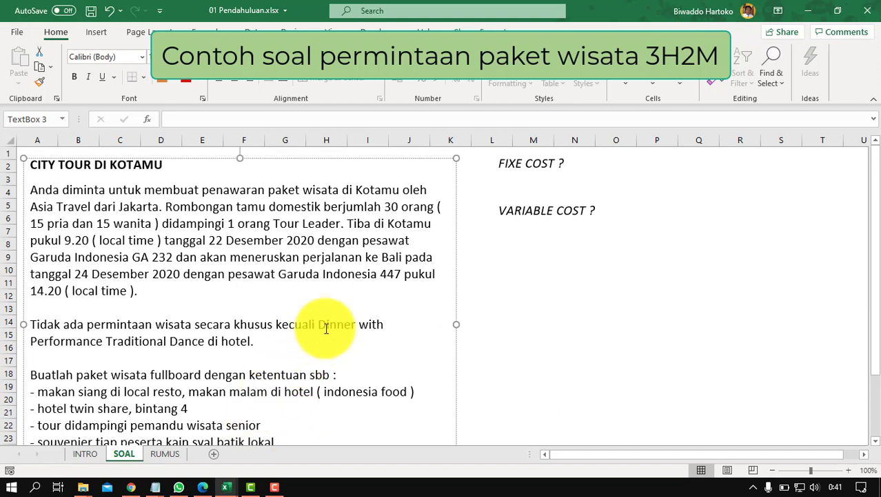
# Step: Highlight the 9.20 arrival time in the tour brief, then return to the cost text box
pyautogui.click(530, 180)
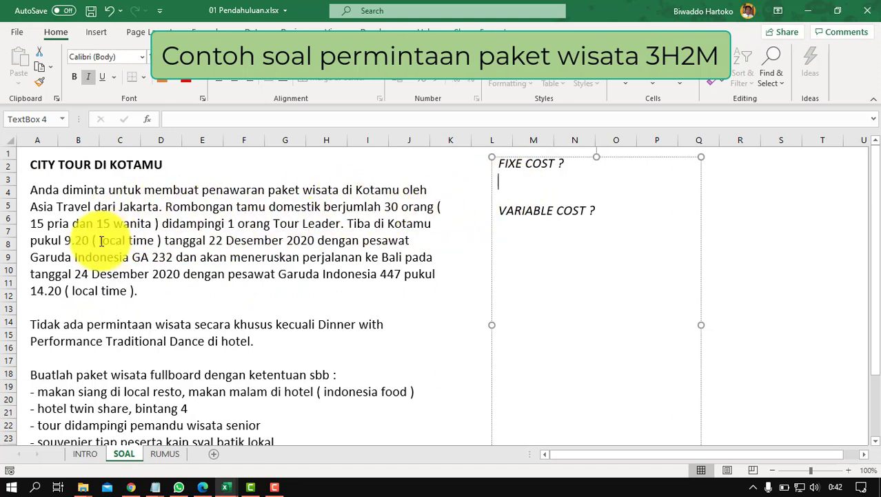
pyautogui.click(64, 238)
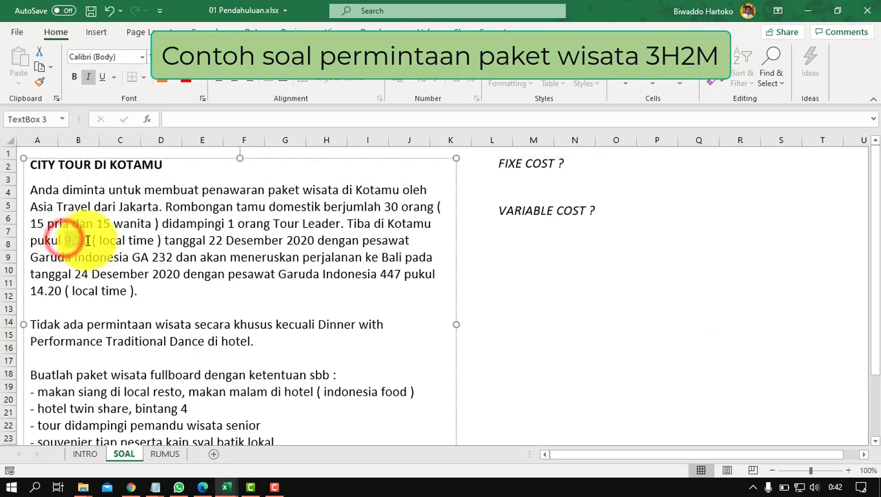
pyautogui.moveTo(88, 240); pyautogui.dragTo(65, 240)
pyautogui.click(510, 179)
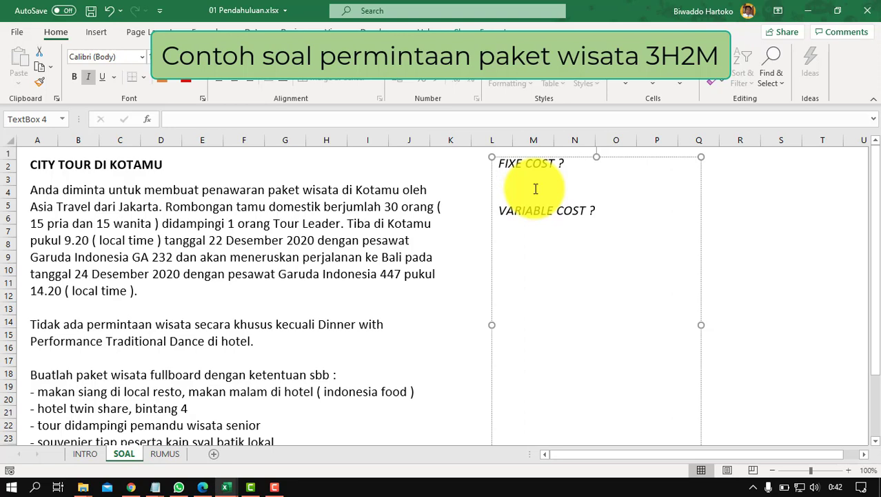
# Step: List 'Transportasi, med bus 35 seats', 'Driver tip', 'Toll parkir' and 'Tour Guide' on separate lines
pyautogui.write('Transportasi,')
pyautogui.write('med bus')
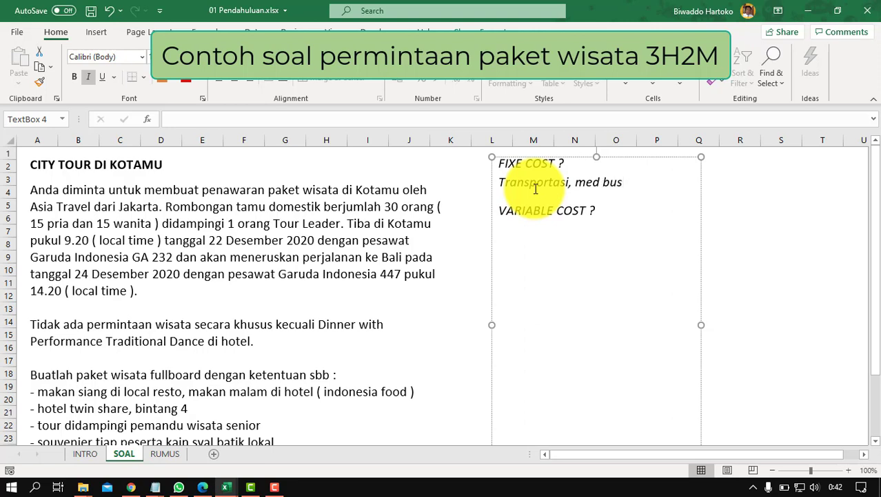
pyautogui.write(' 35 seats')
pyautogui.press('Return')
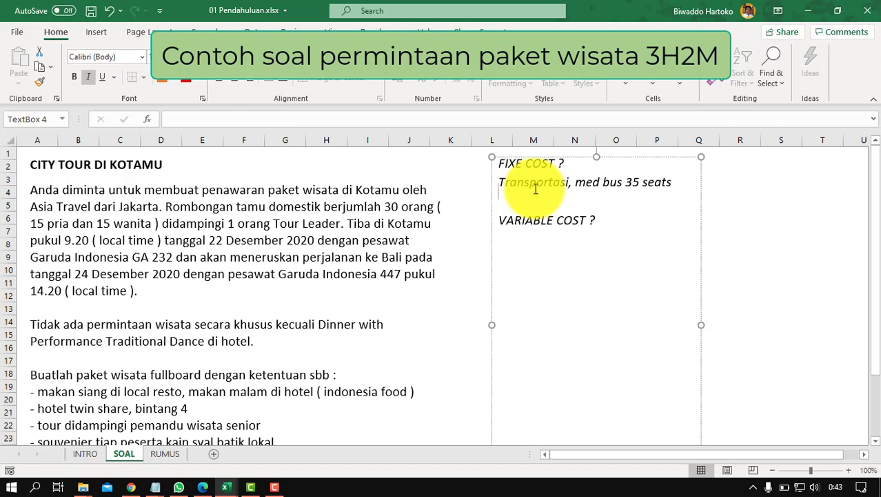
pyautogui.write('Driver tip')
pyautogui.press('Return')
pyautogui.write('Tol')
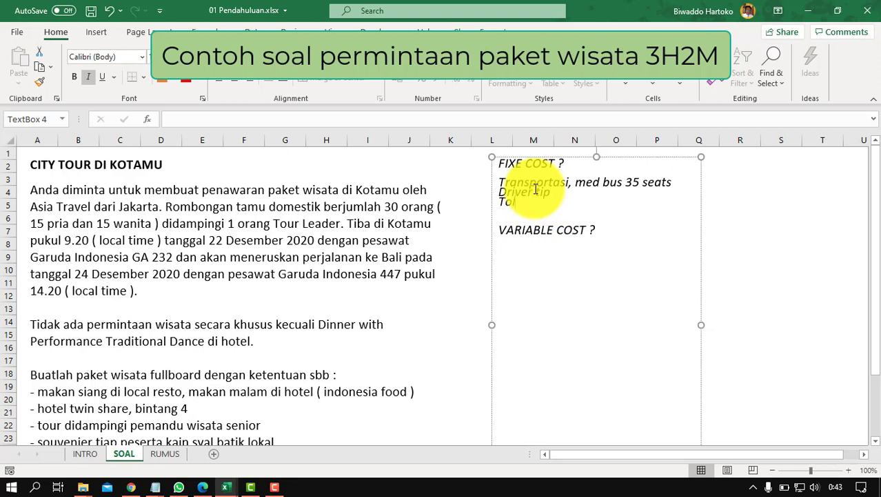
pyautogui.write('l parkir')
pyautogui.press('Return')
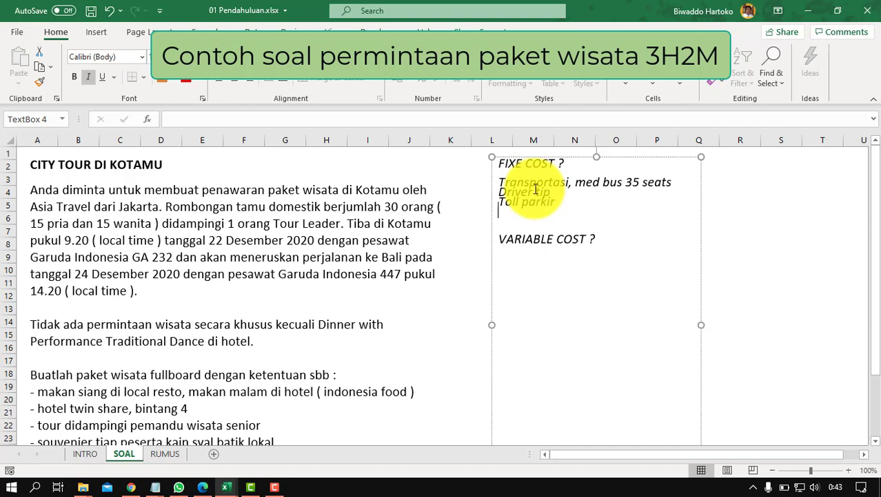
pyautogui.write('Tour Guide')
pyautogui.press('Return')
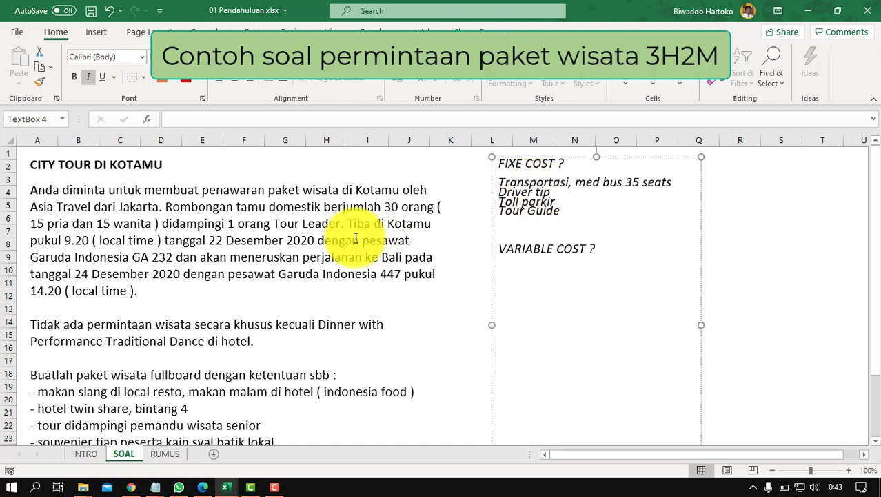
pyautogui.scroll(-1, 173, 320)
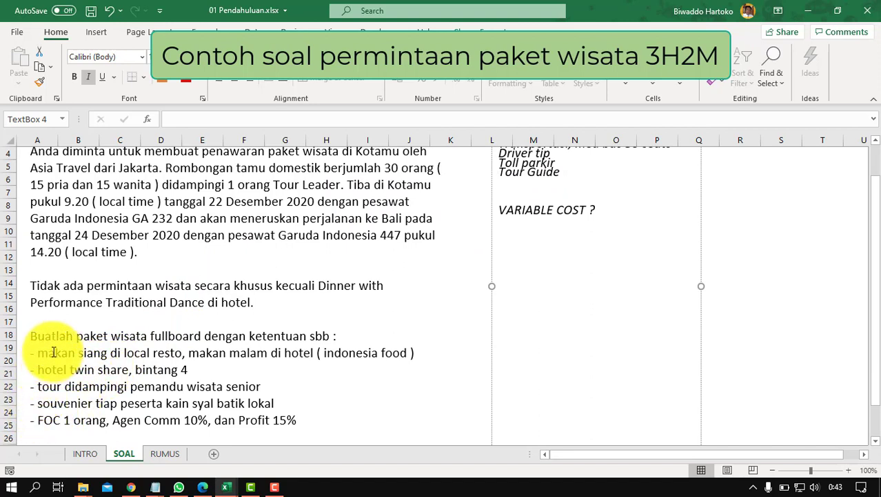
pyautogui.moveTo(39, 354); pyautogui.dragTo(77, 355)
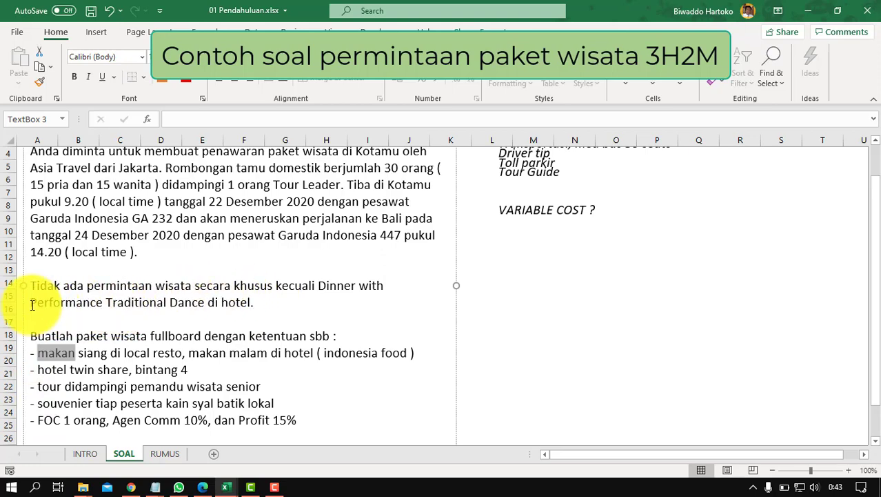
pyautogui.moveTo(31, 303); pyautogui.dragTo(174, 310)
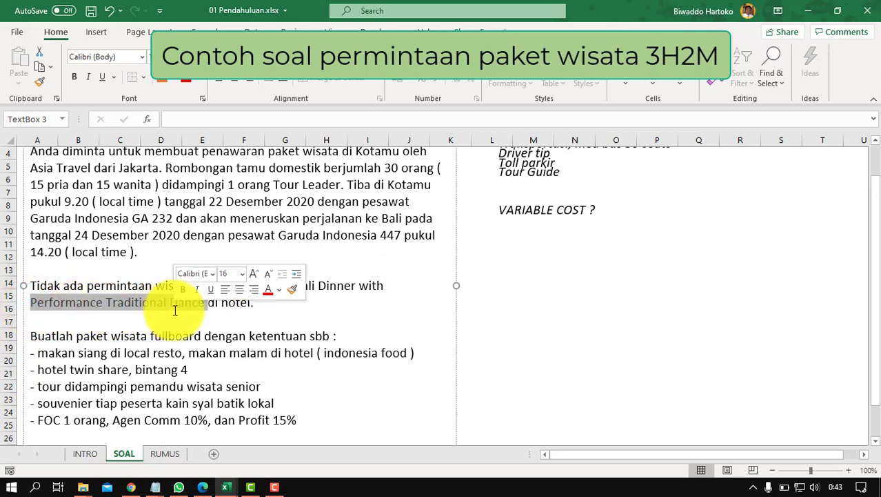
pyautogui.scroll(1, 403, 384)
pyautogui.click(525, 228)
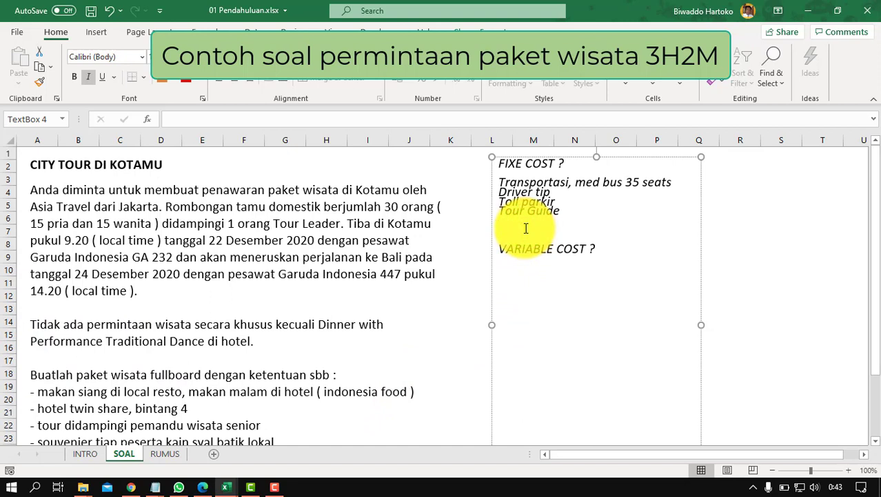
# Step: Add 'Trad perform' as a fifth fixed-cost item below Tour Guide
pyautogui.write('Tradiperform')
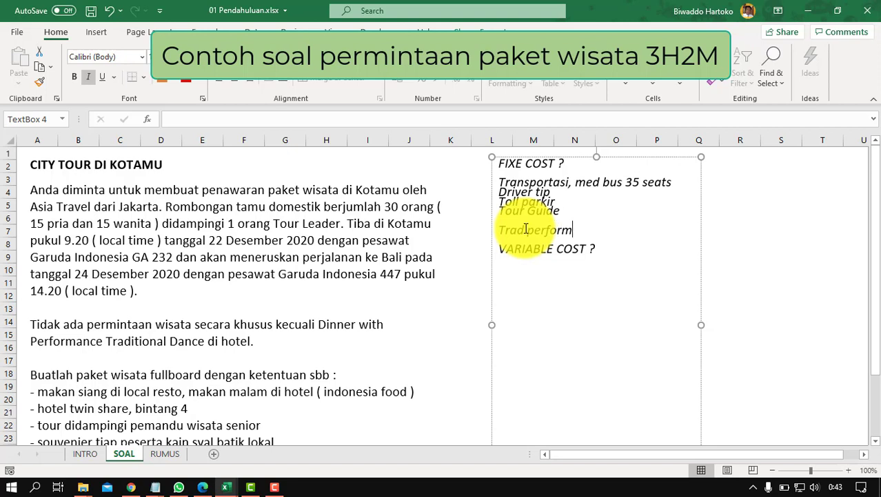
pyautogui.press('Return')
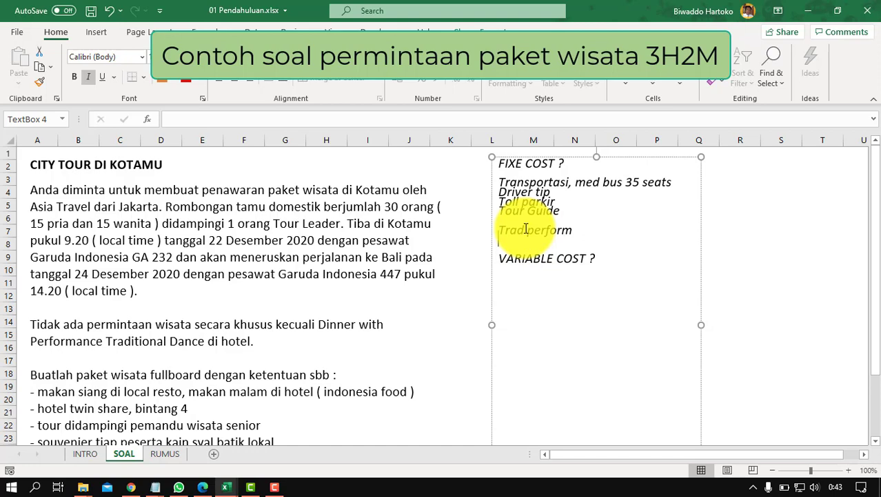
pyautogui.scroll(-1, 215, 320)
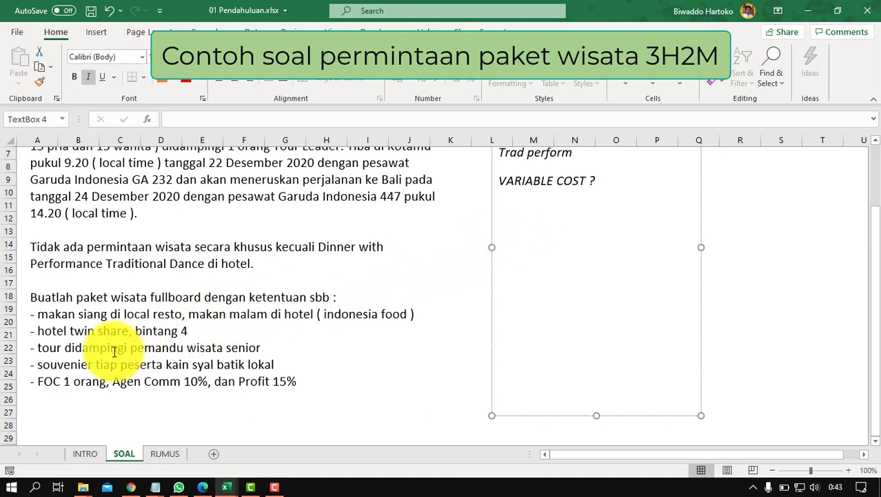
pyautogui.scroll(2, 331, 337)
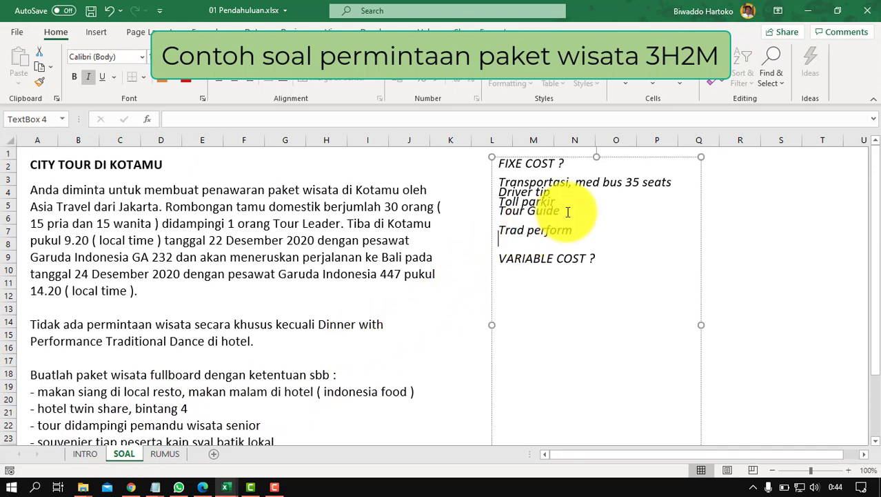
# Step: Place the cursor on the empty line below VARIABLE COST ? and switch to the RUMUS sheet
pyautogui.click(567, 211)
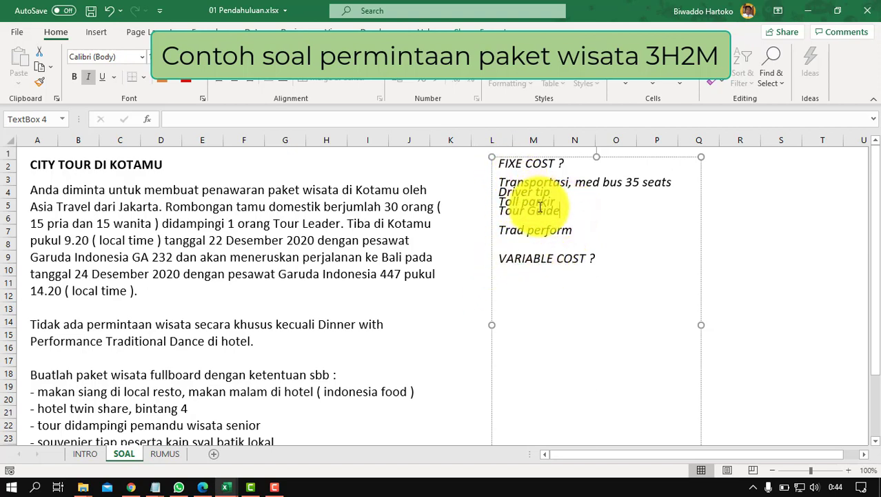
pyautogui.click(508, 273)
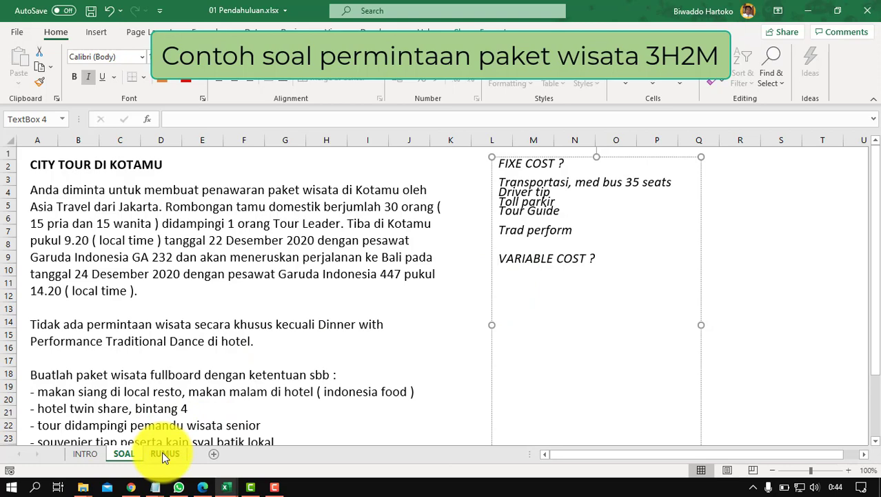
pyautogui.click(164, 454)
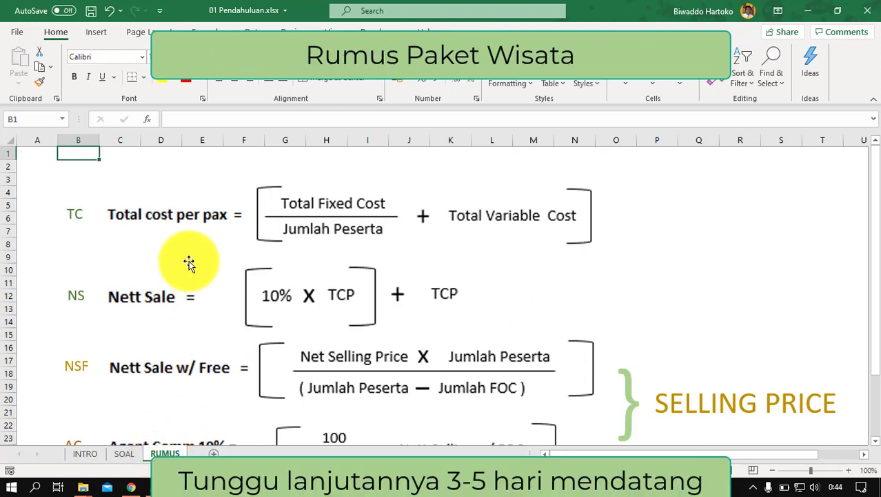